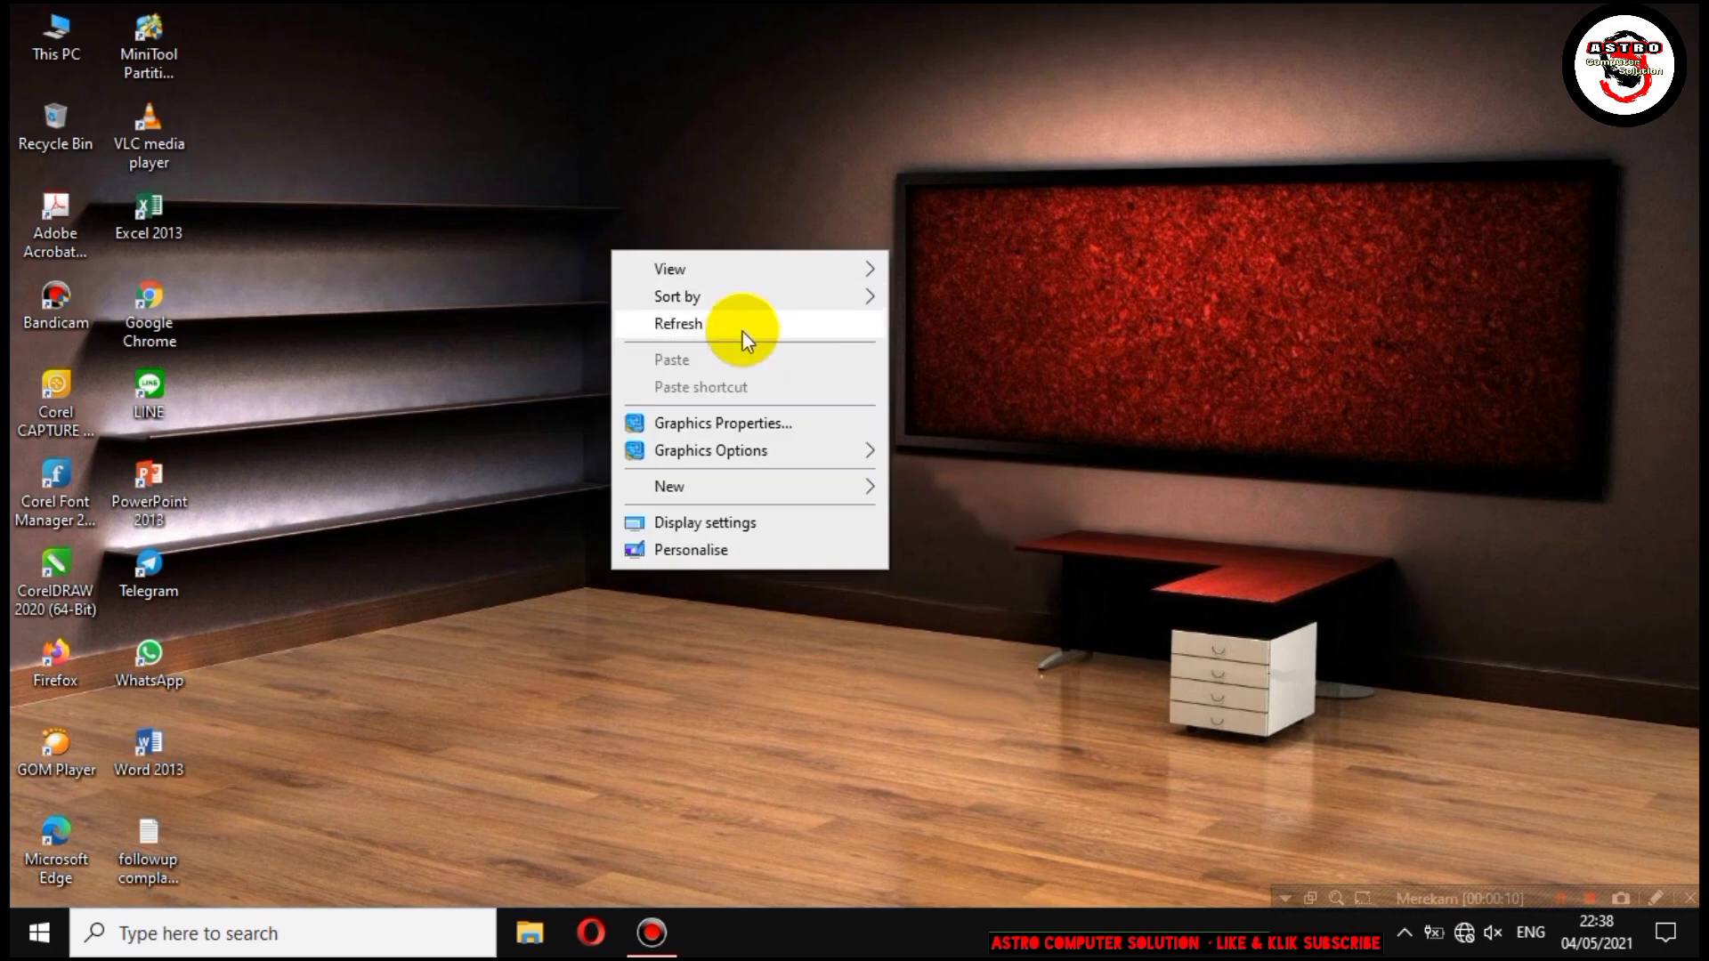
click(725, 322)
right_click(674, 299)
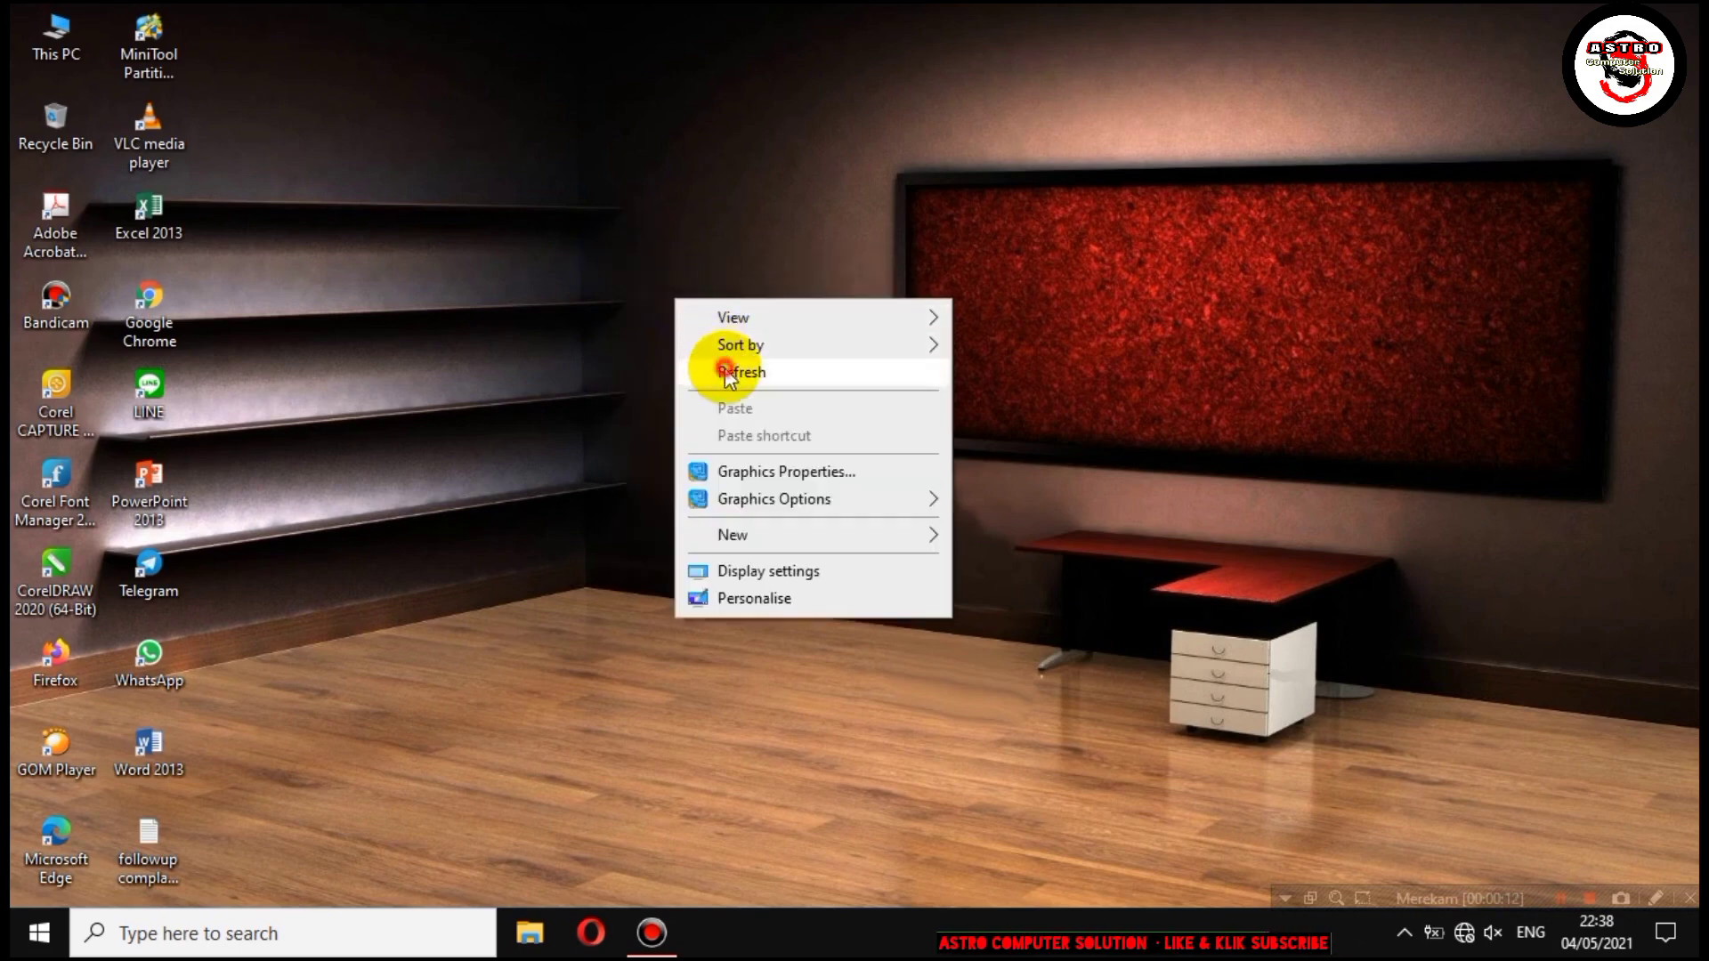
click(722, 372)
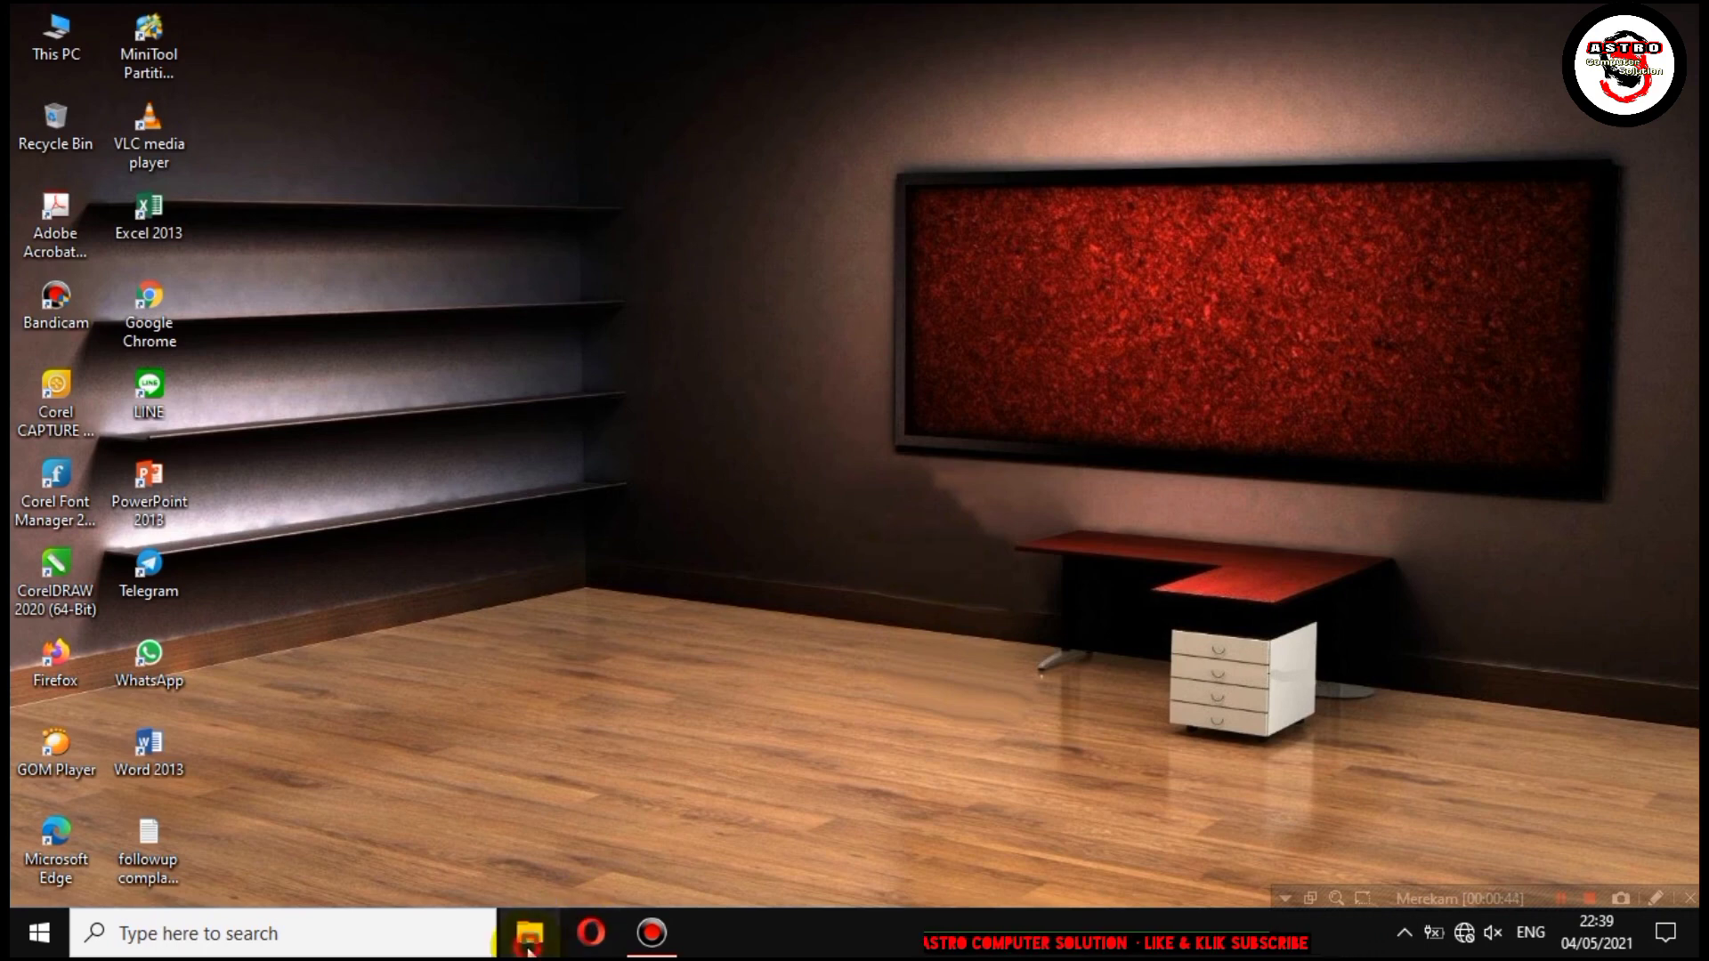
Mount the Microsoft Office 2016 disc image stored in the Music folder.
key(super+e)
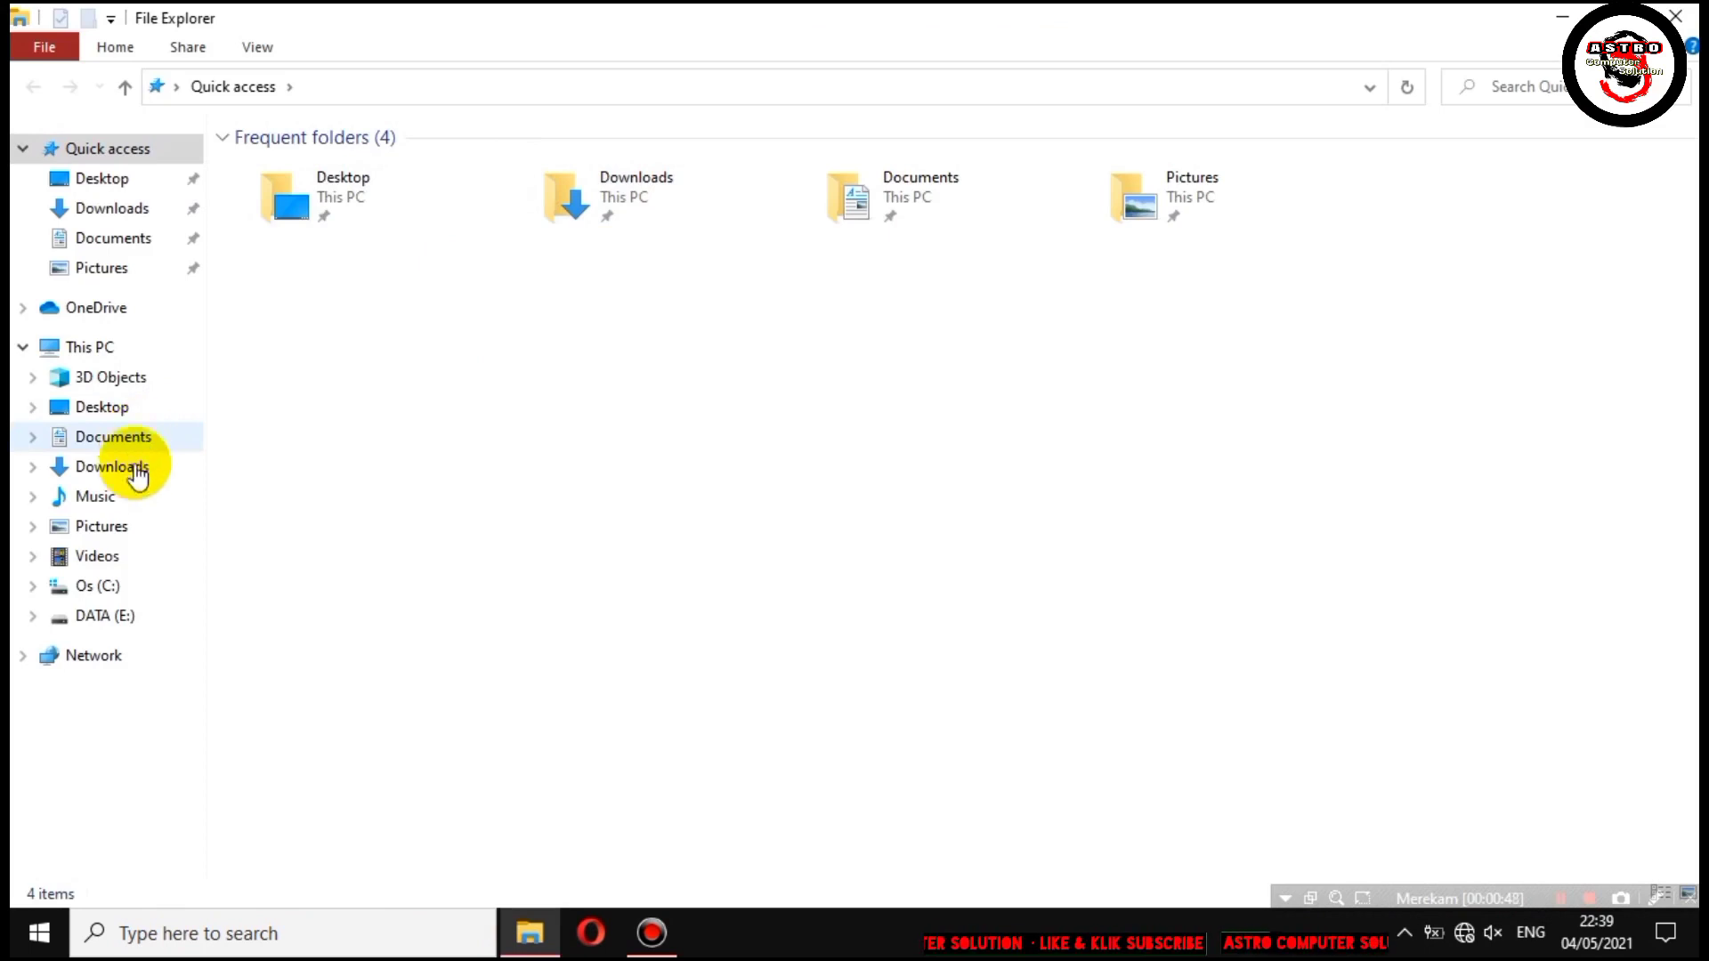
click(134, 495)
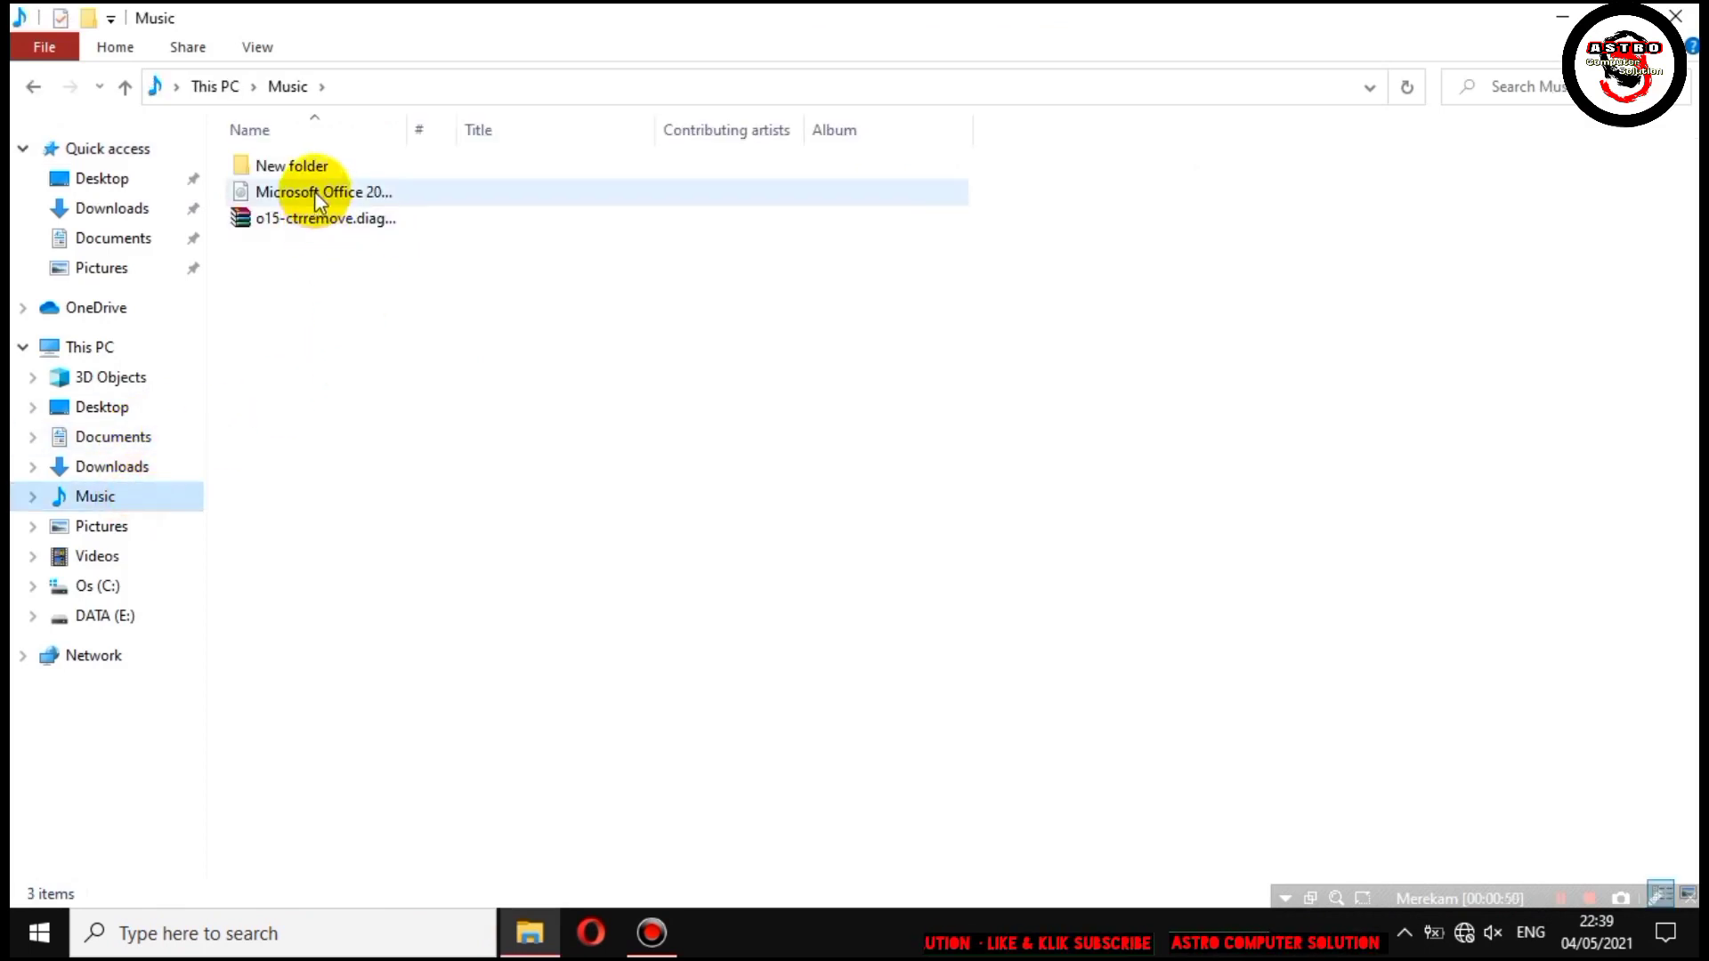
click(294, 222)
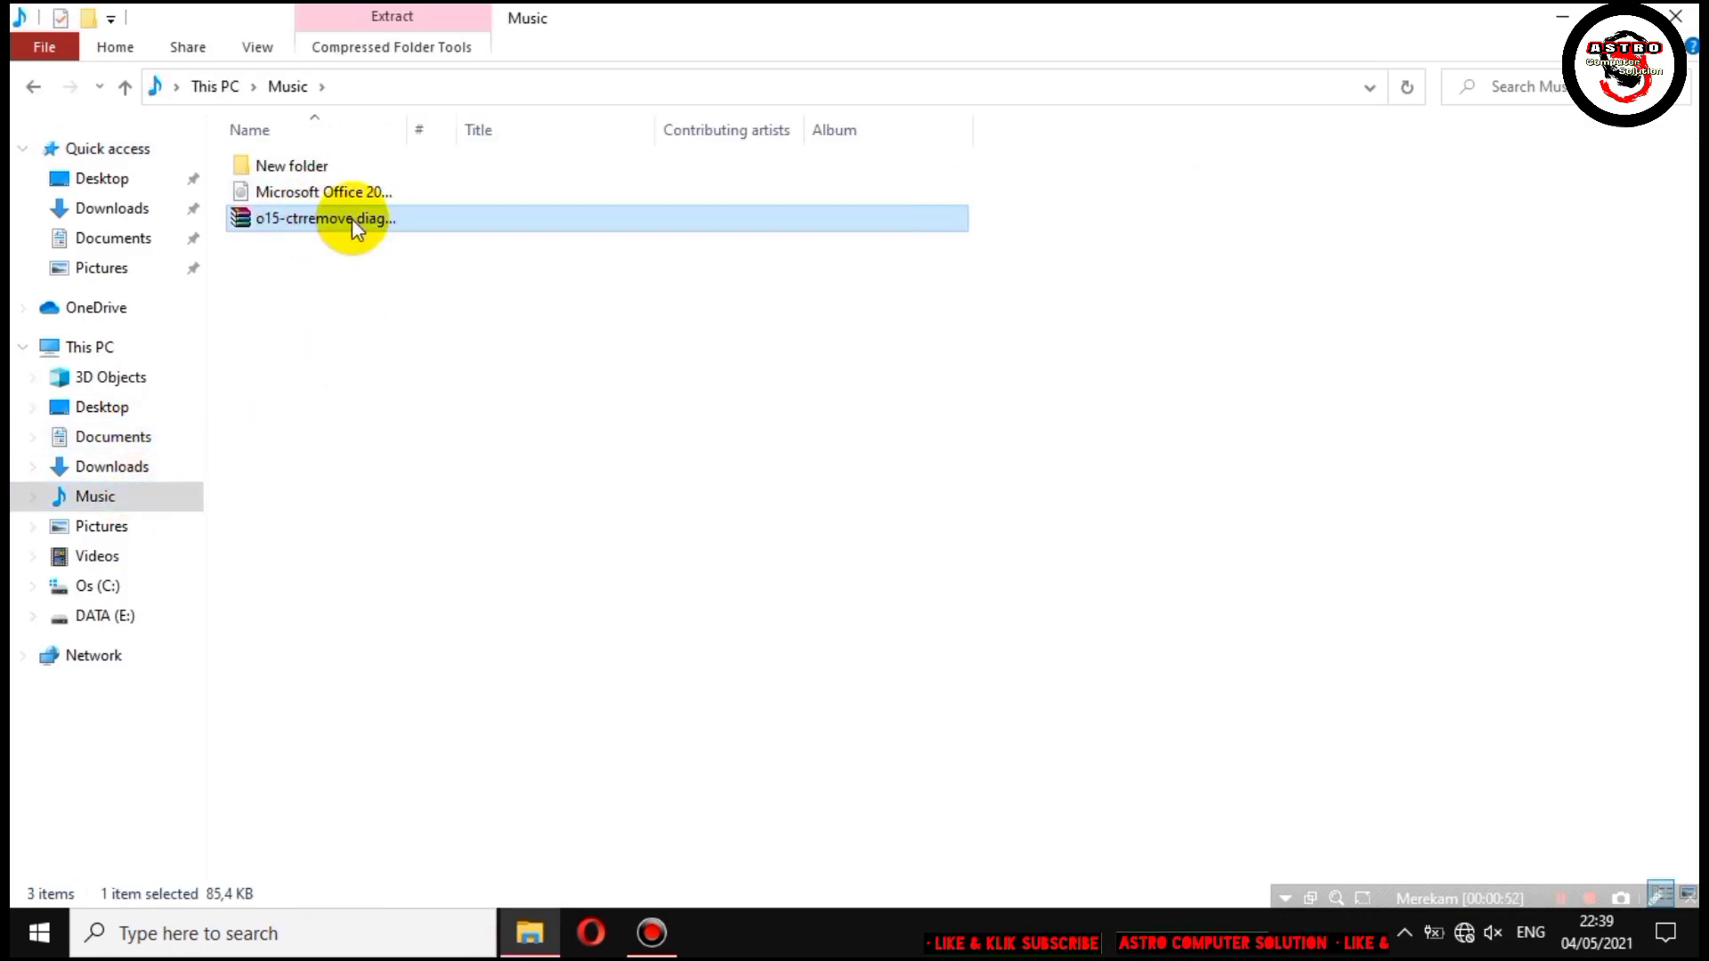
click(354, 196)
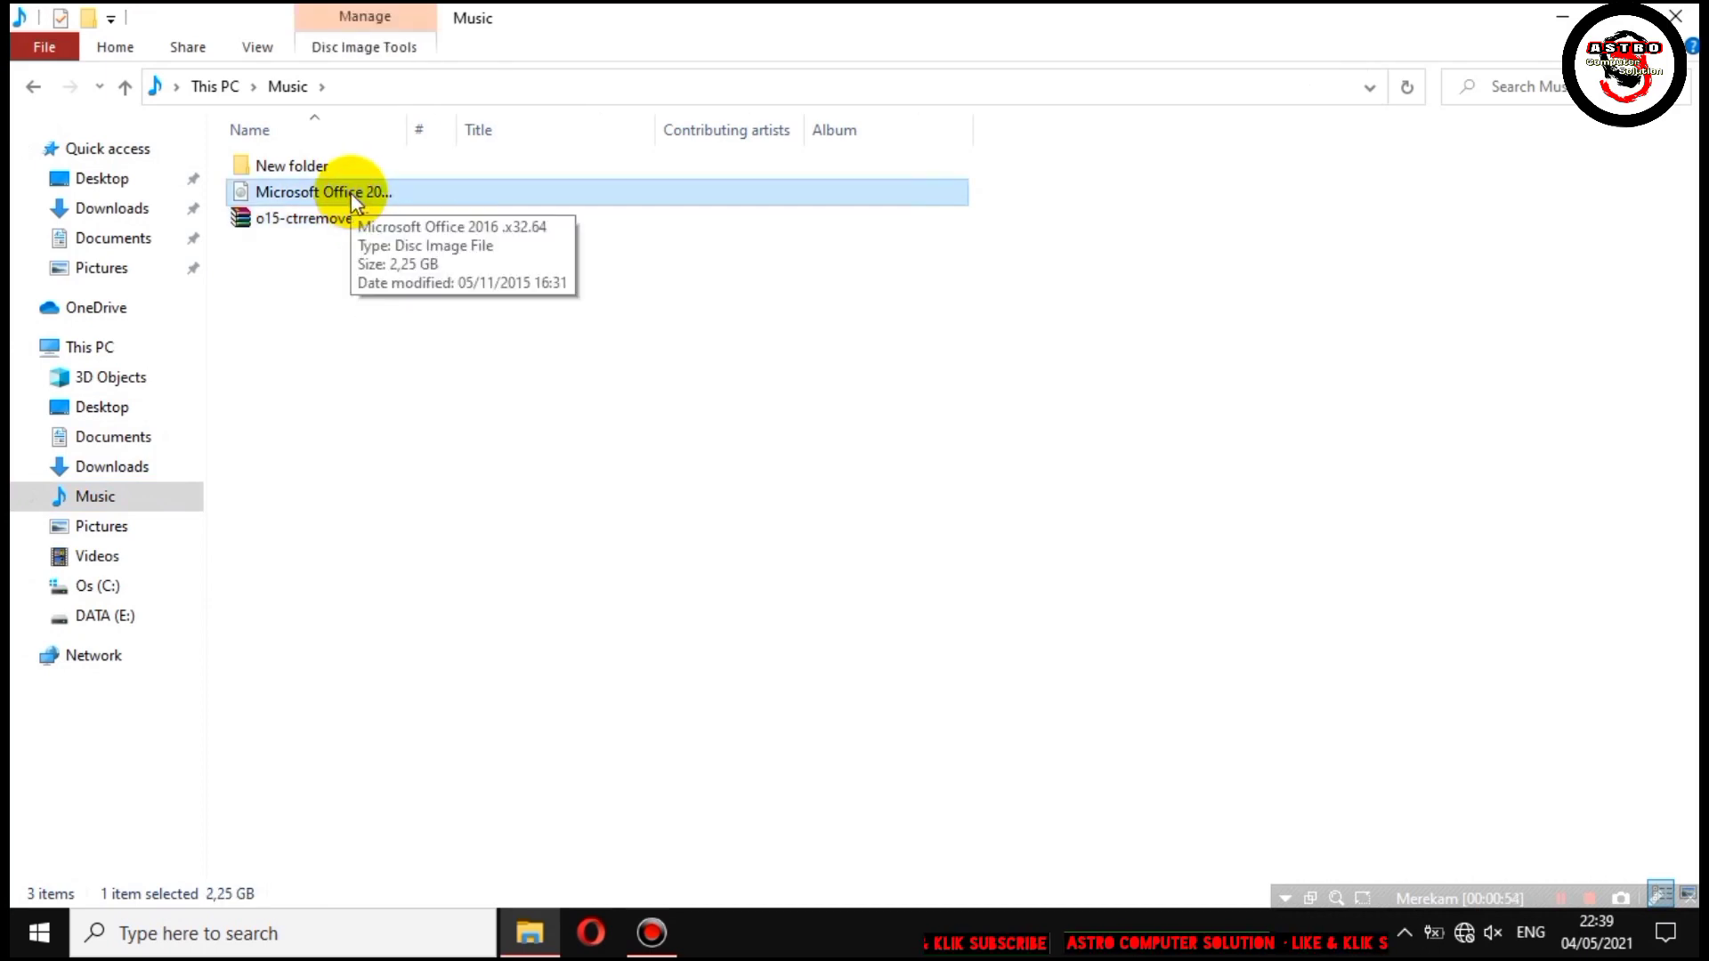
double_click(351, 192)
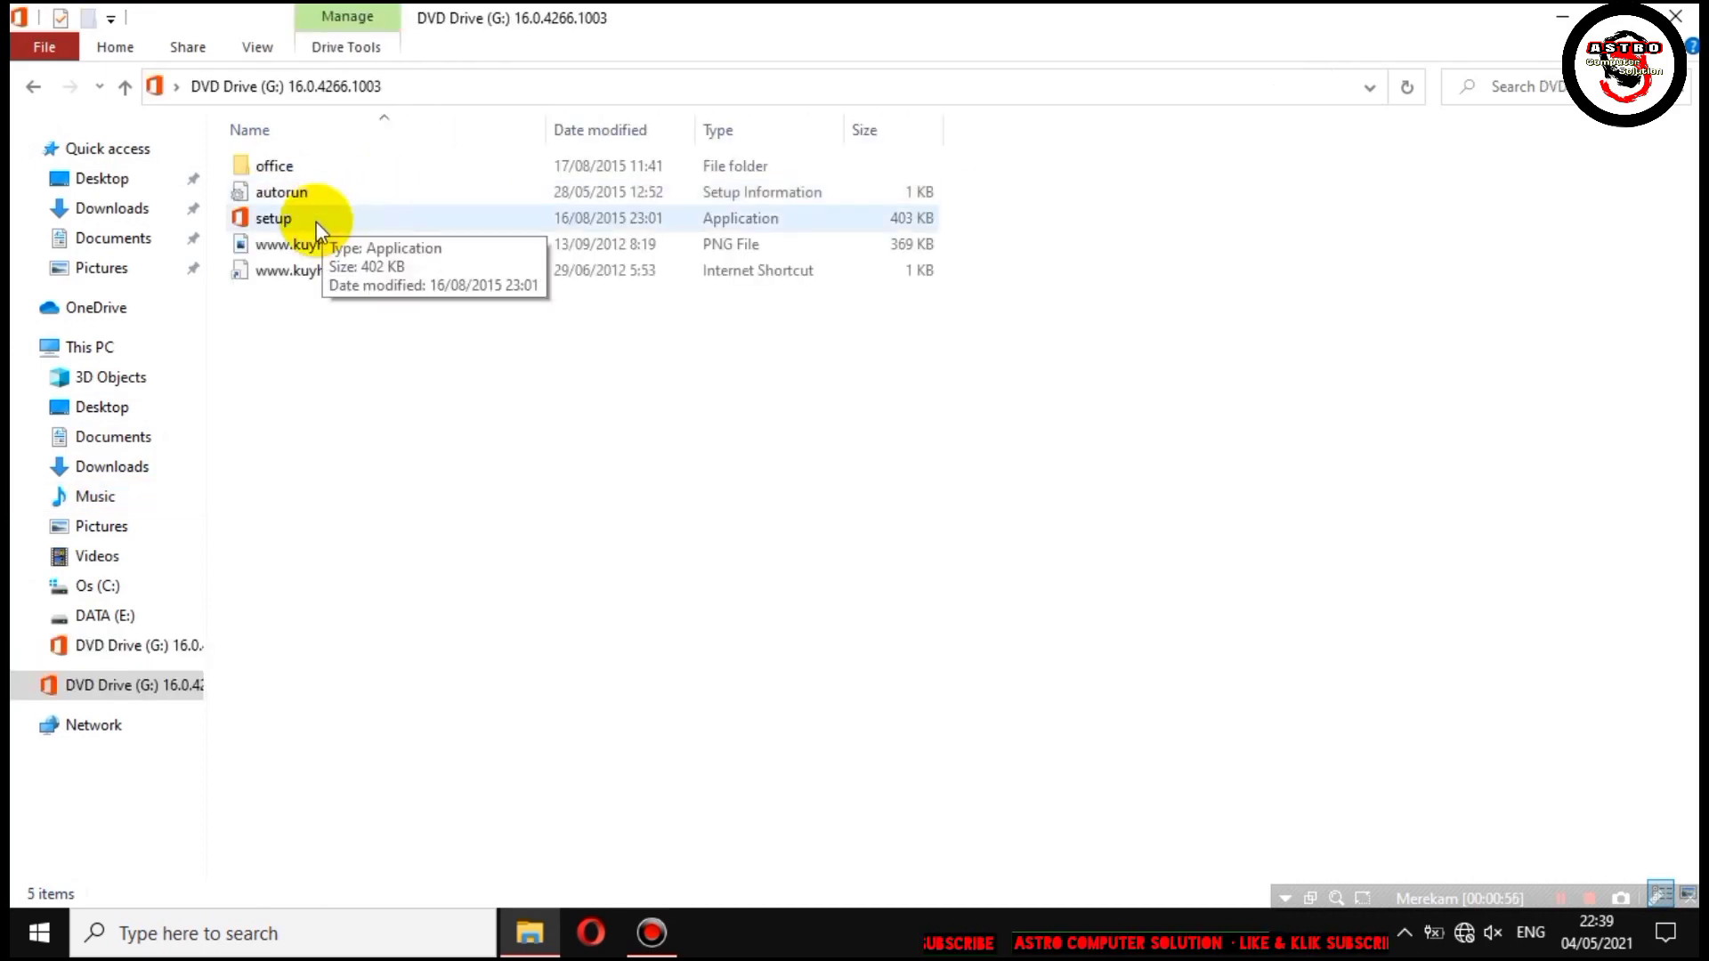
Try to install Office with the setup application on the mounted disc, and dismiss the installer.
double_click(316, 221)
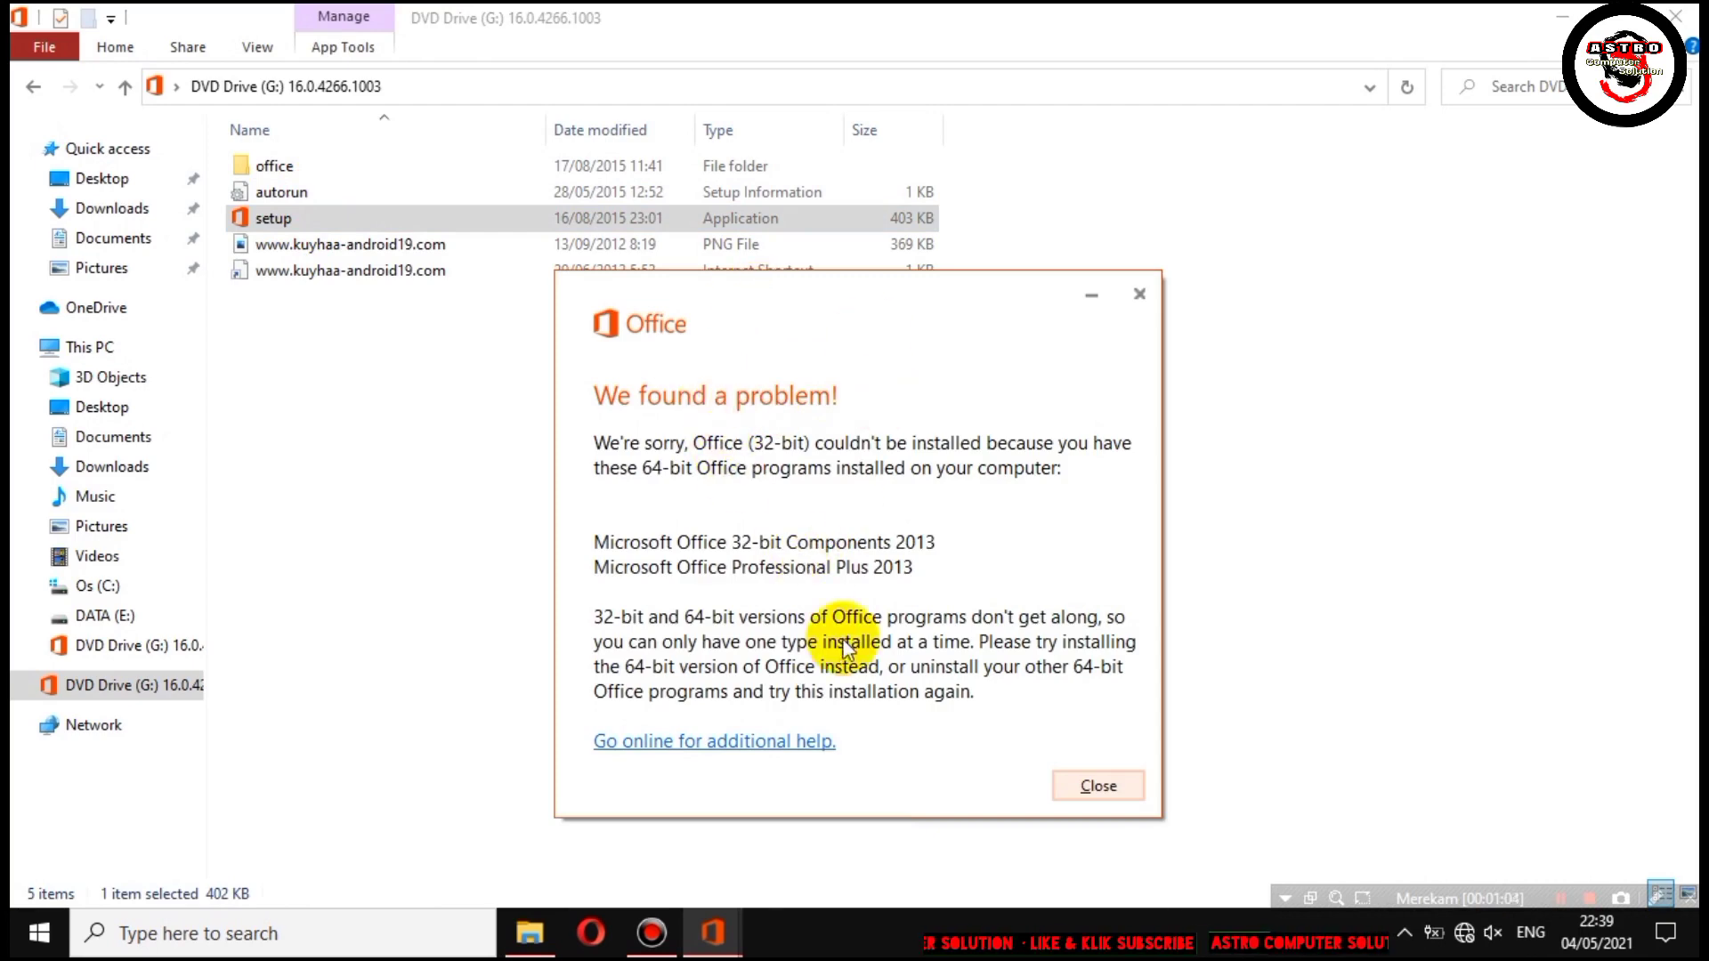
click(1675, 16)
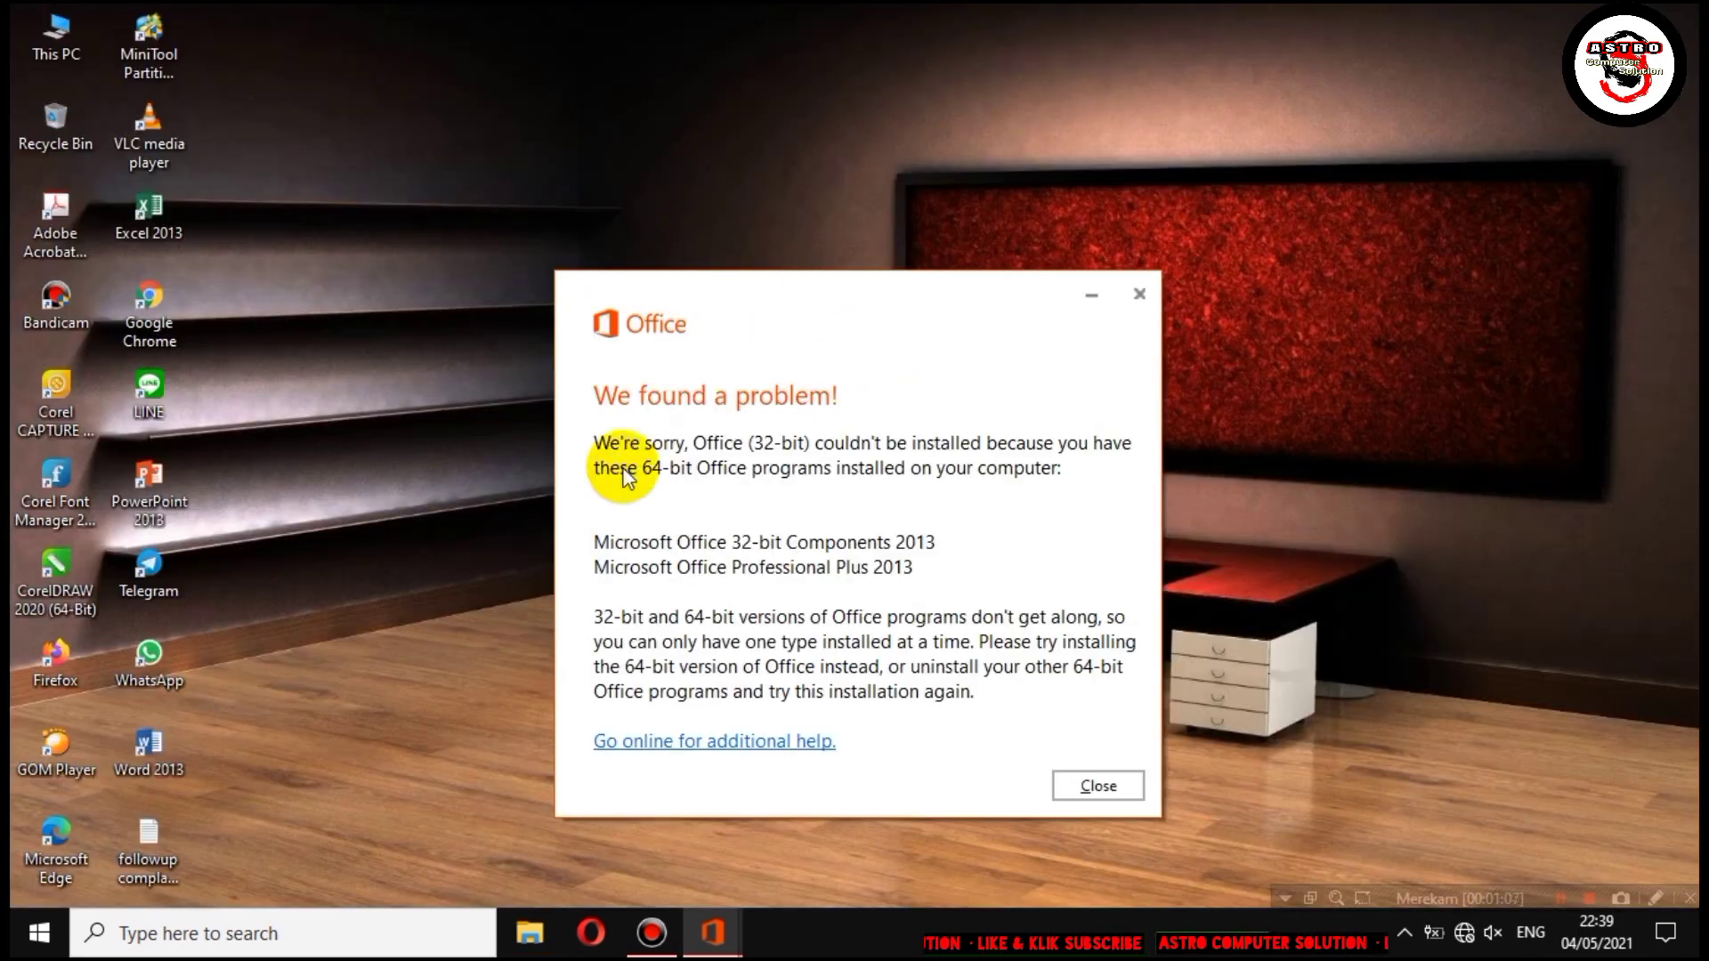
drag(884, 304, 886, 222)
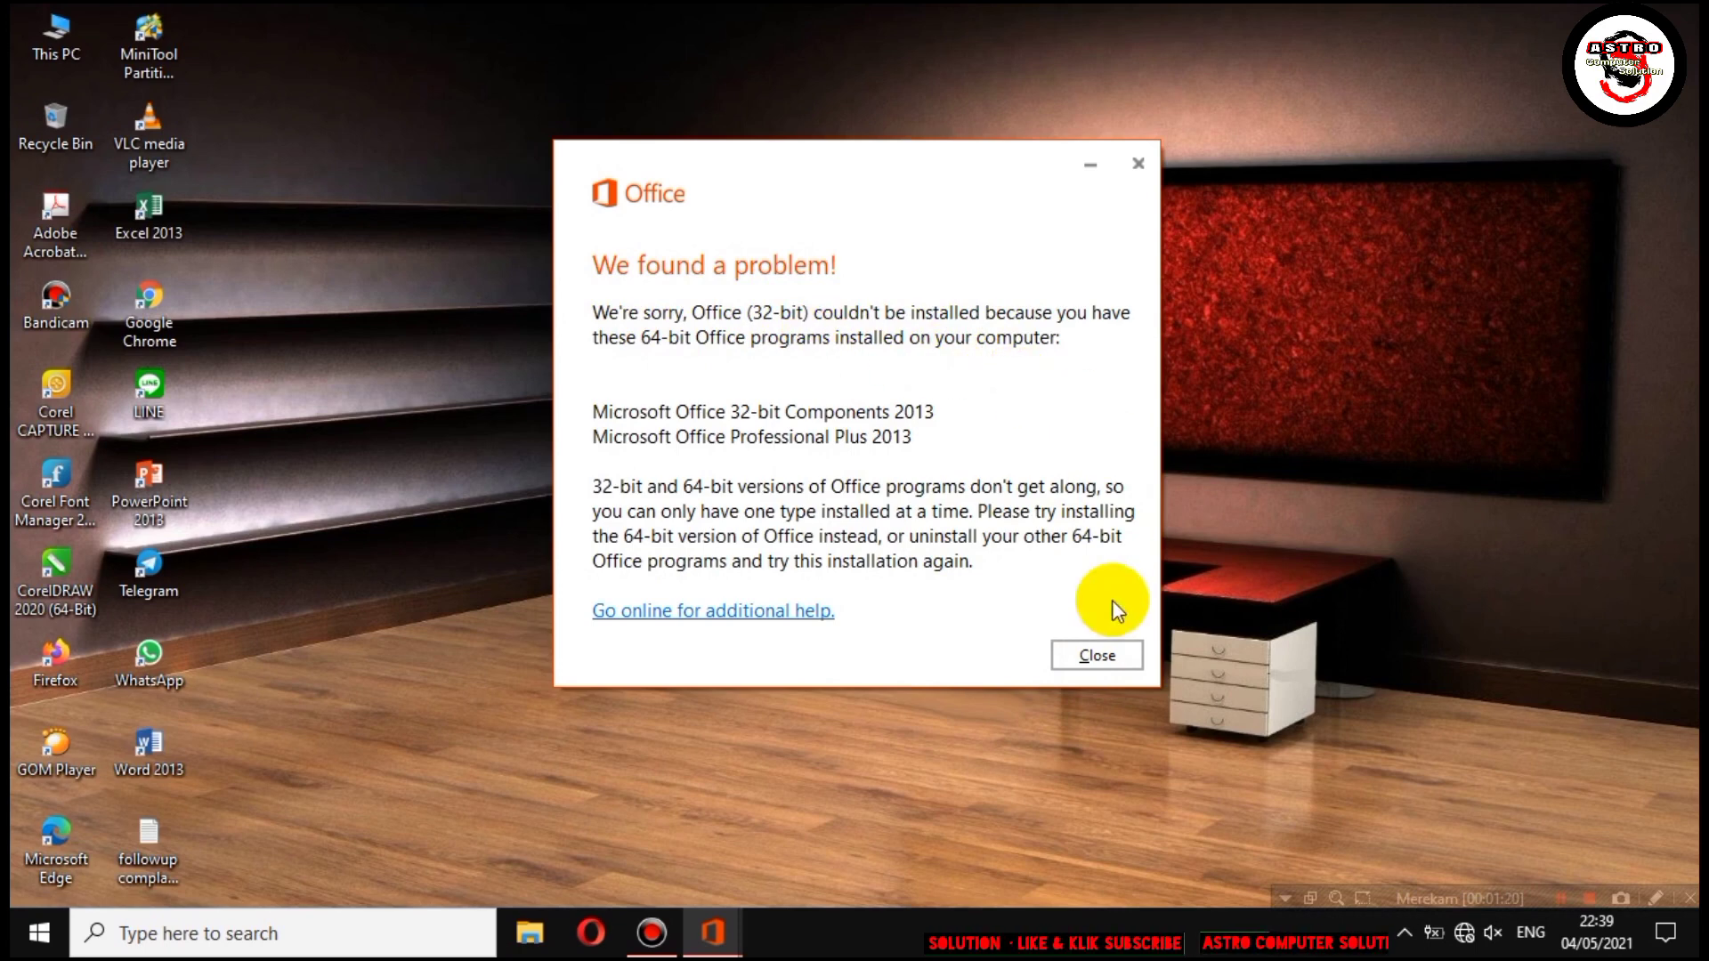
click(1094, 656)
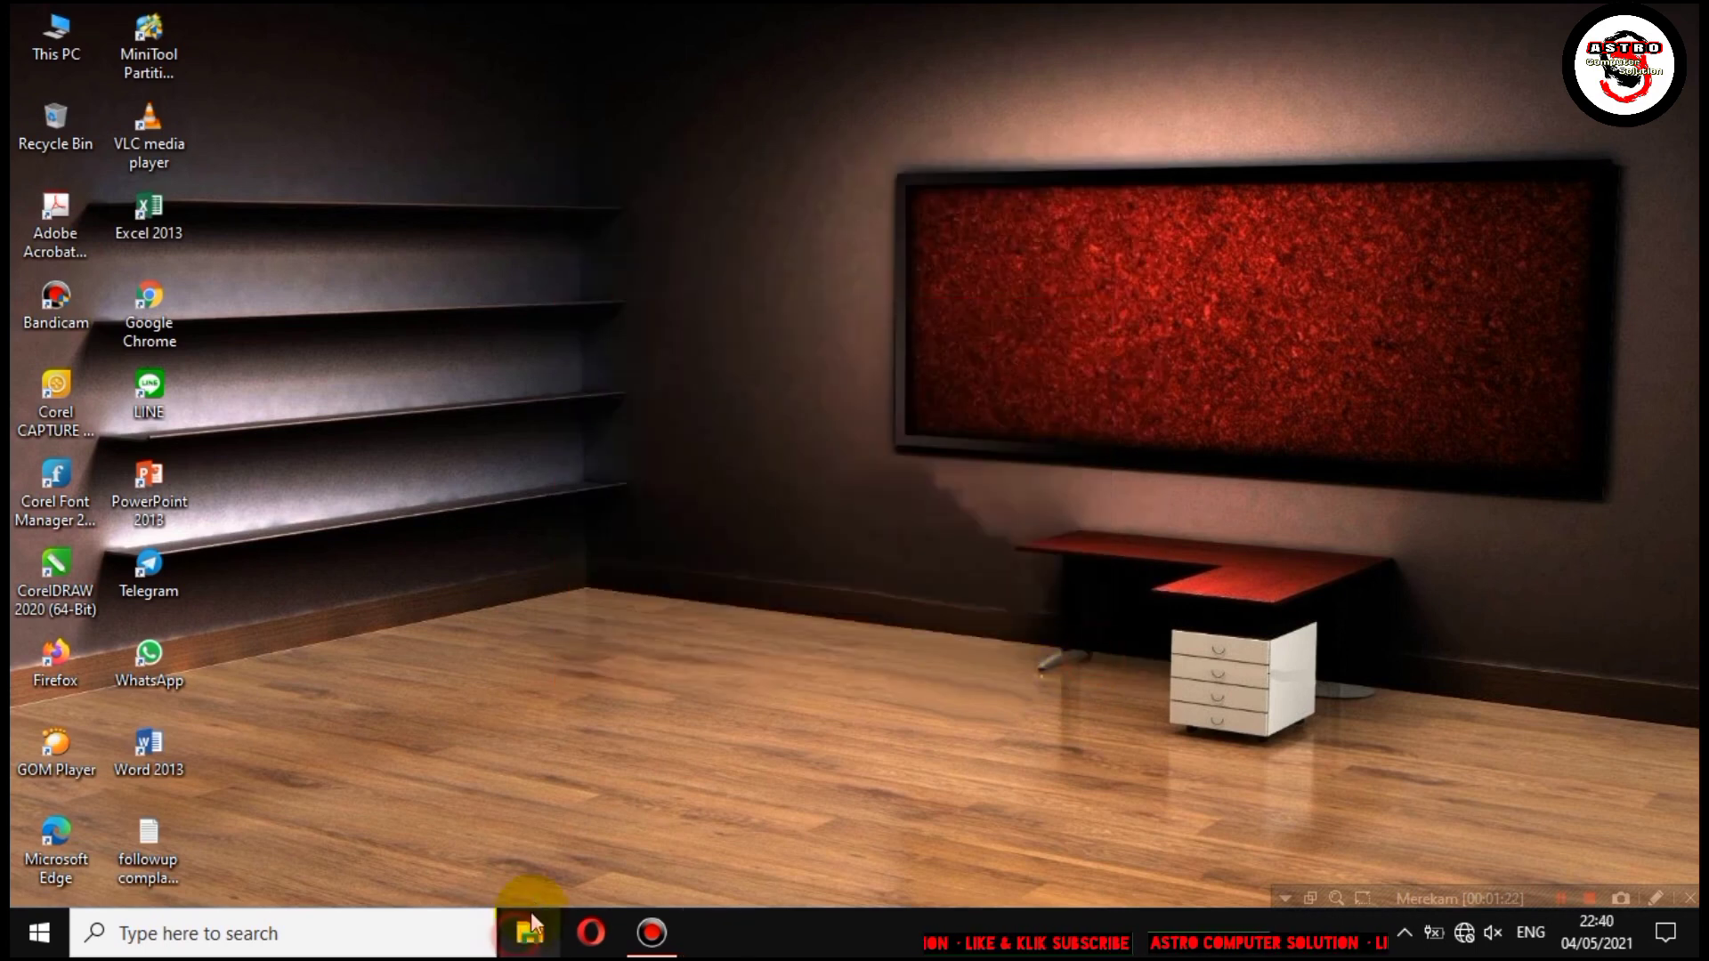
Try to install 64-bit Office with setup64 from the mounted disc's office folder, and dismiss the installer.
key(super+e)
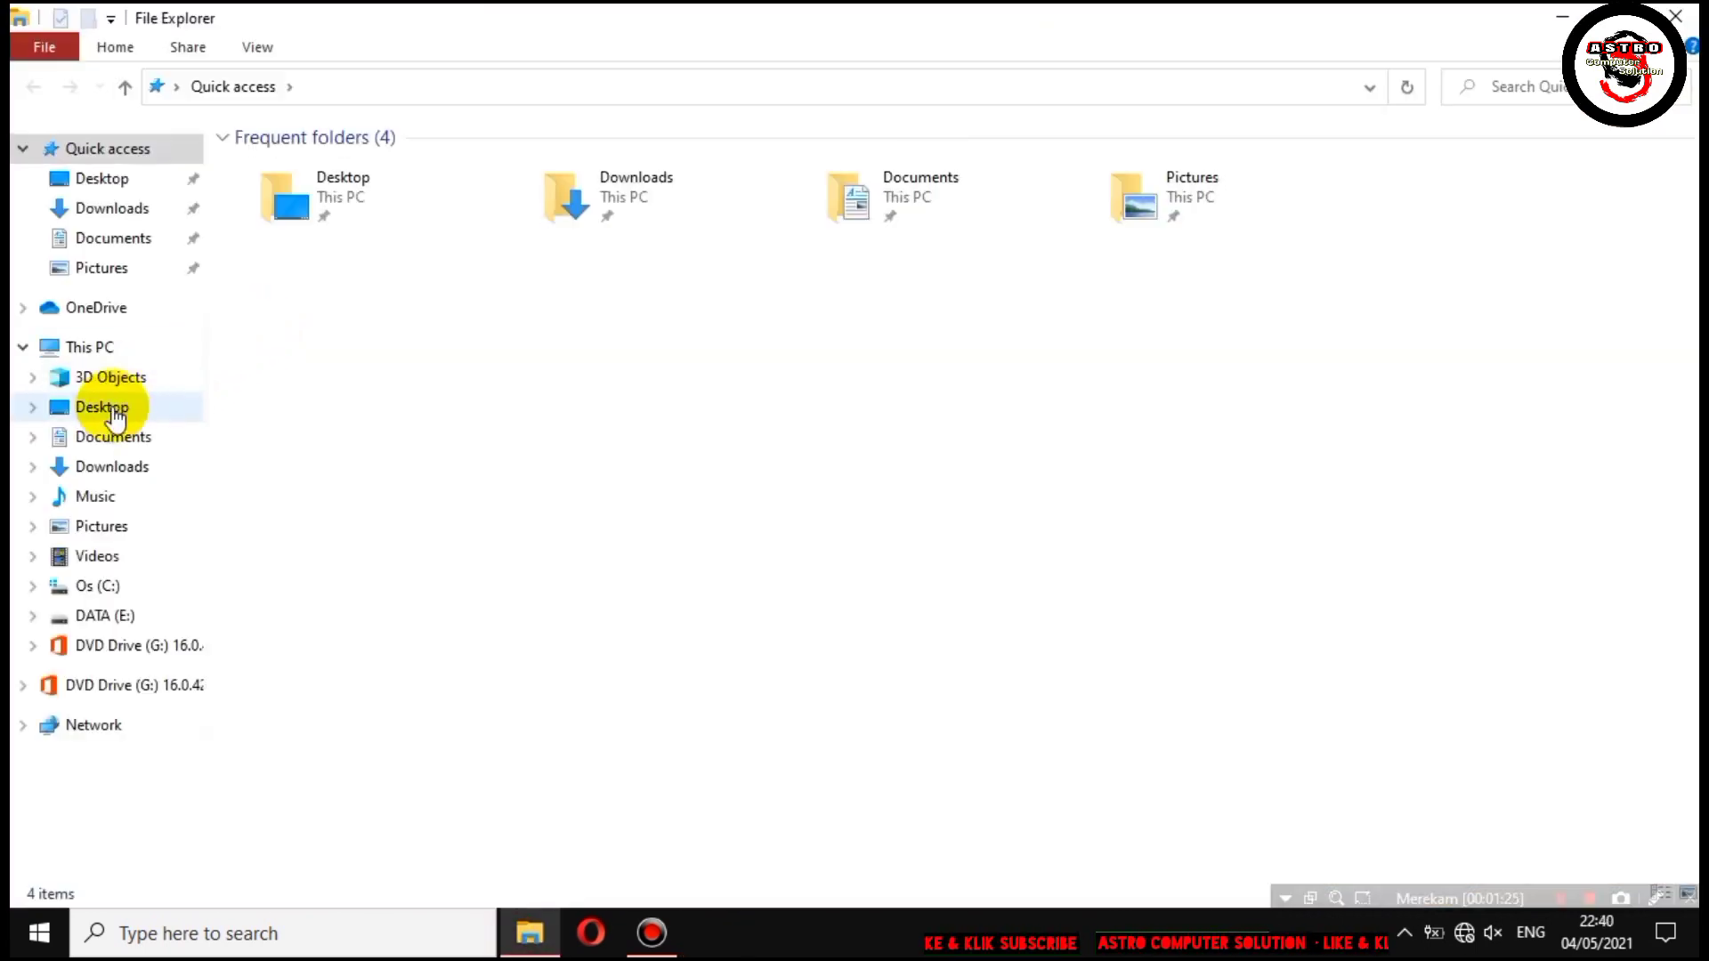
click(116, 645)
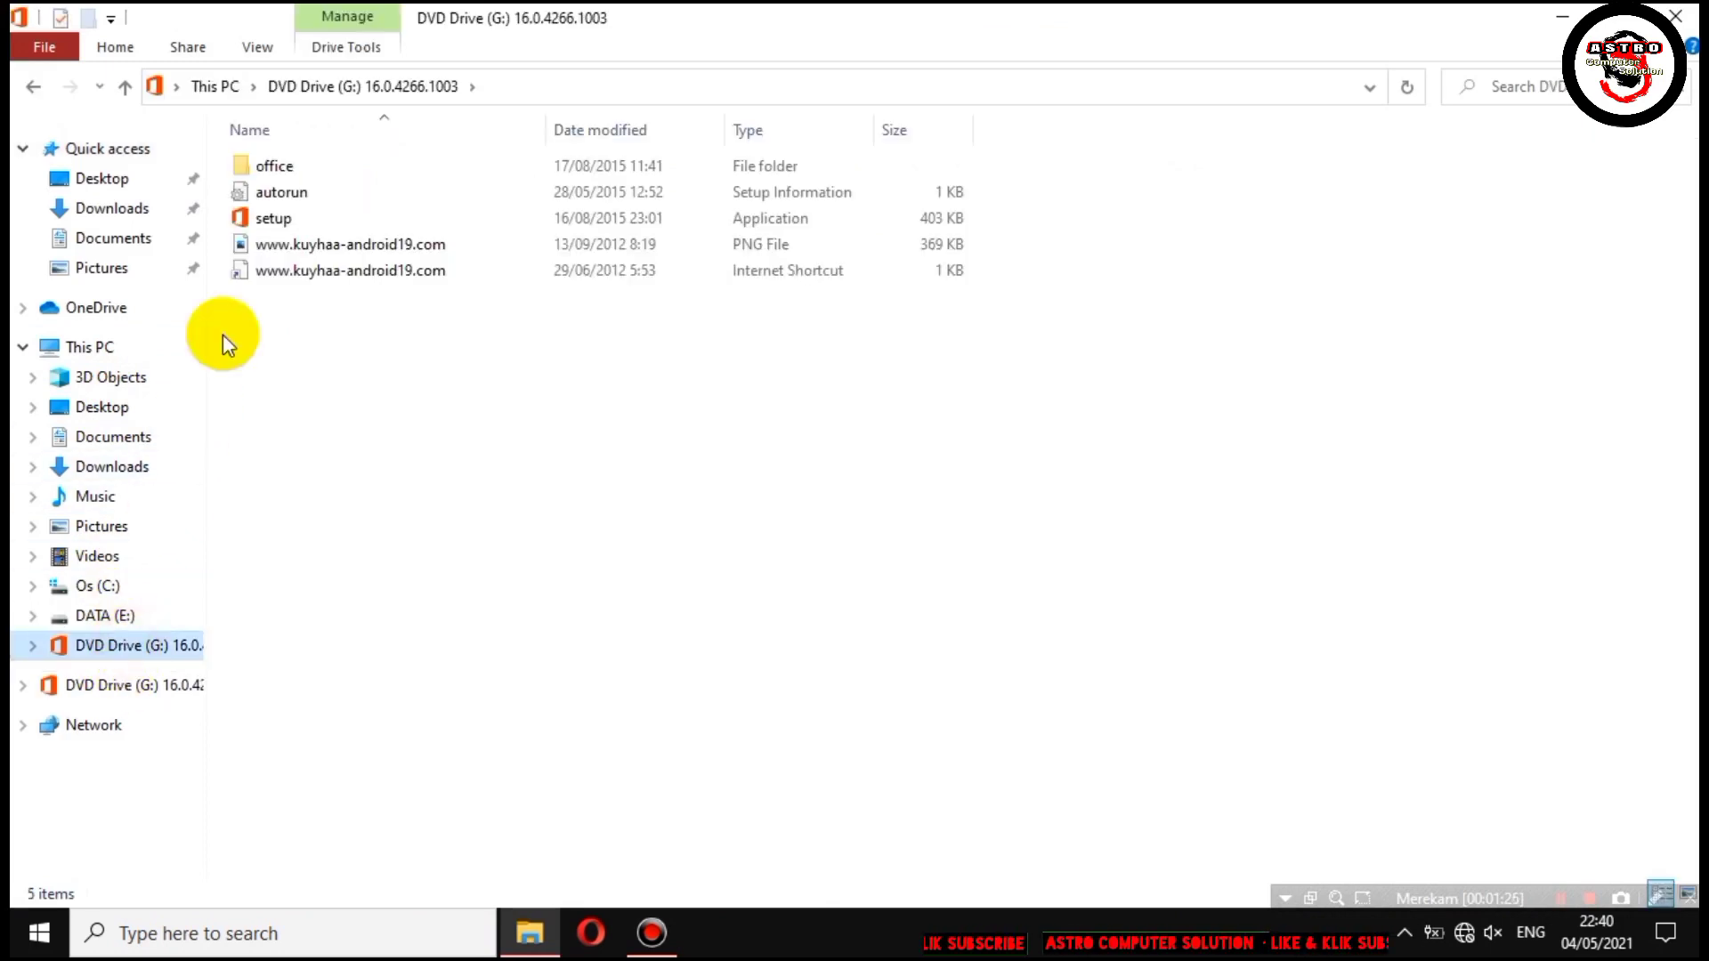
double_click(271, 164)
click(283, 233)
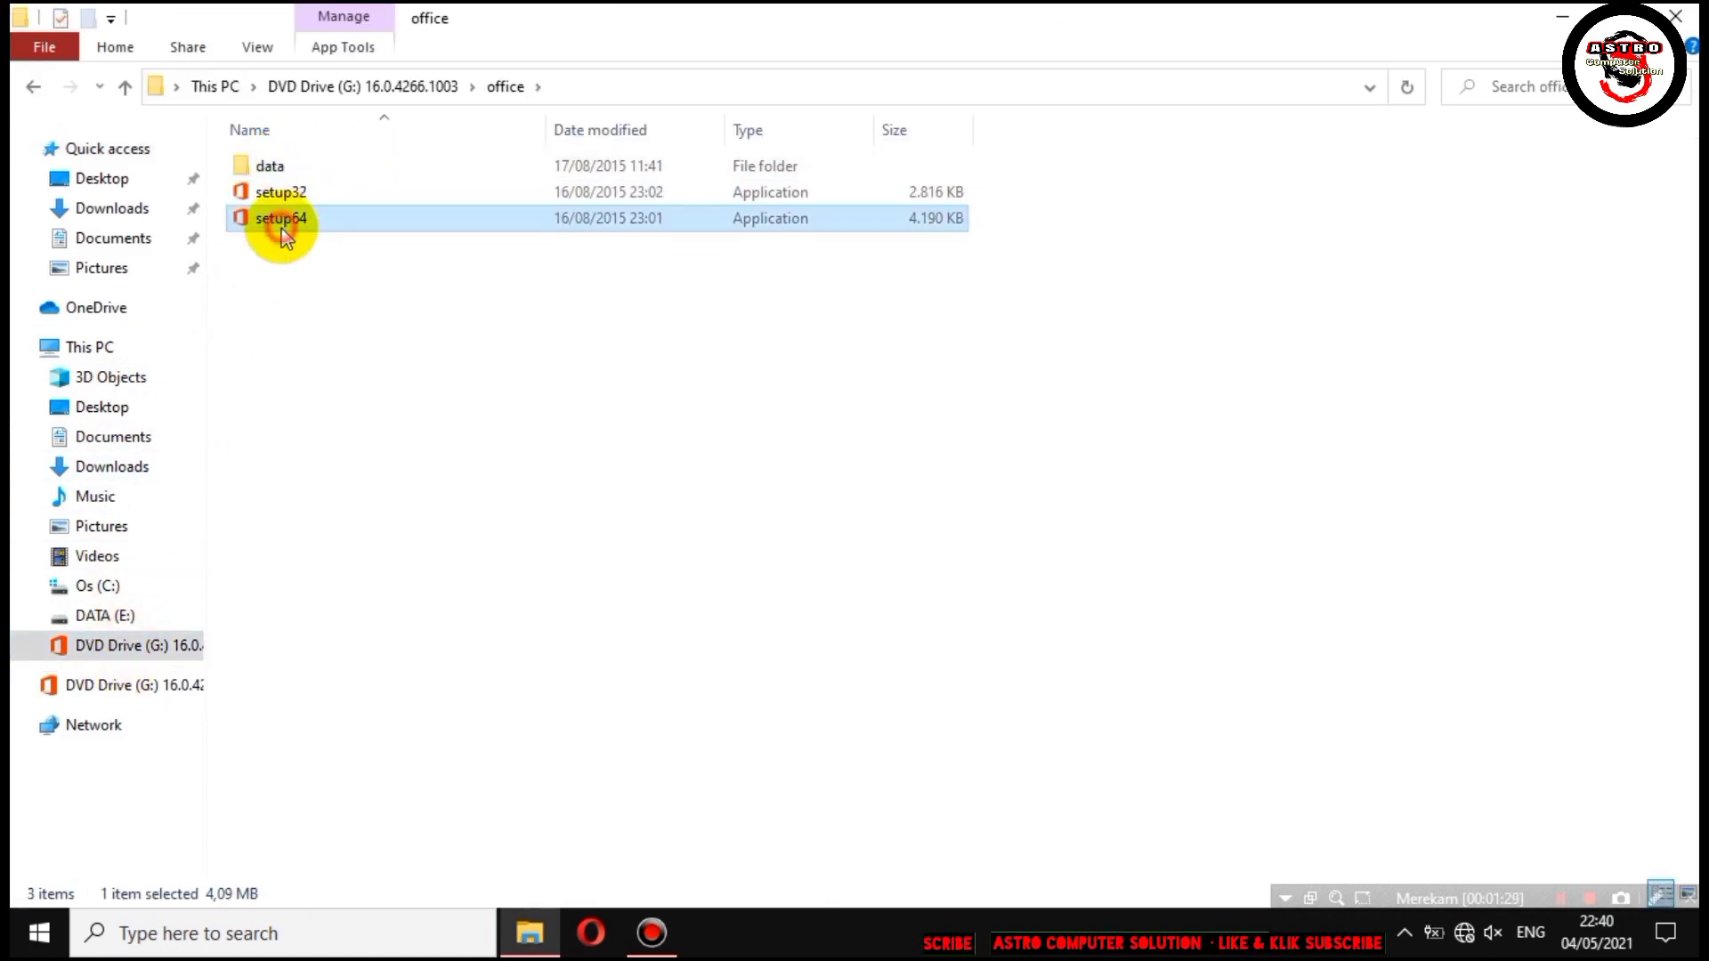
double_click(283, 219)
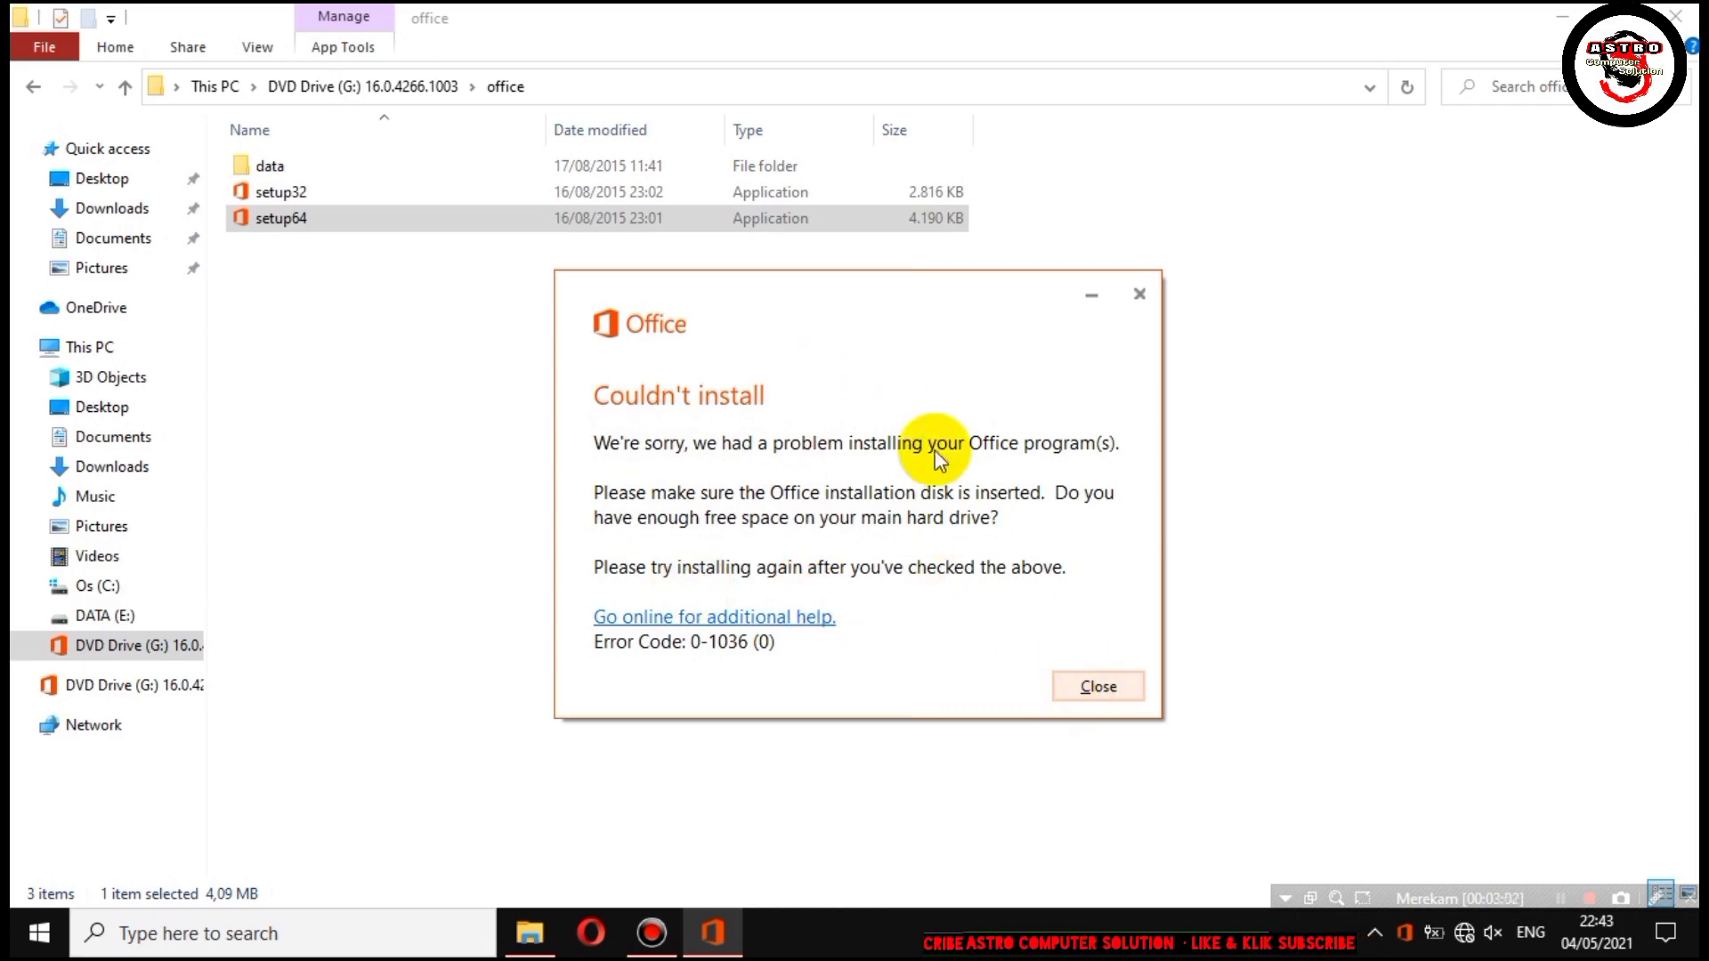
key(super+d)
drag(890, 301, 885, 76)
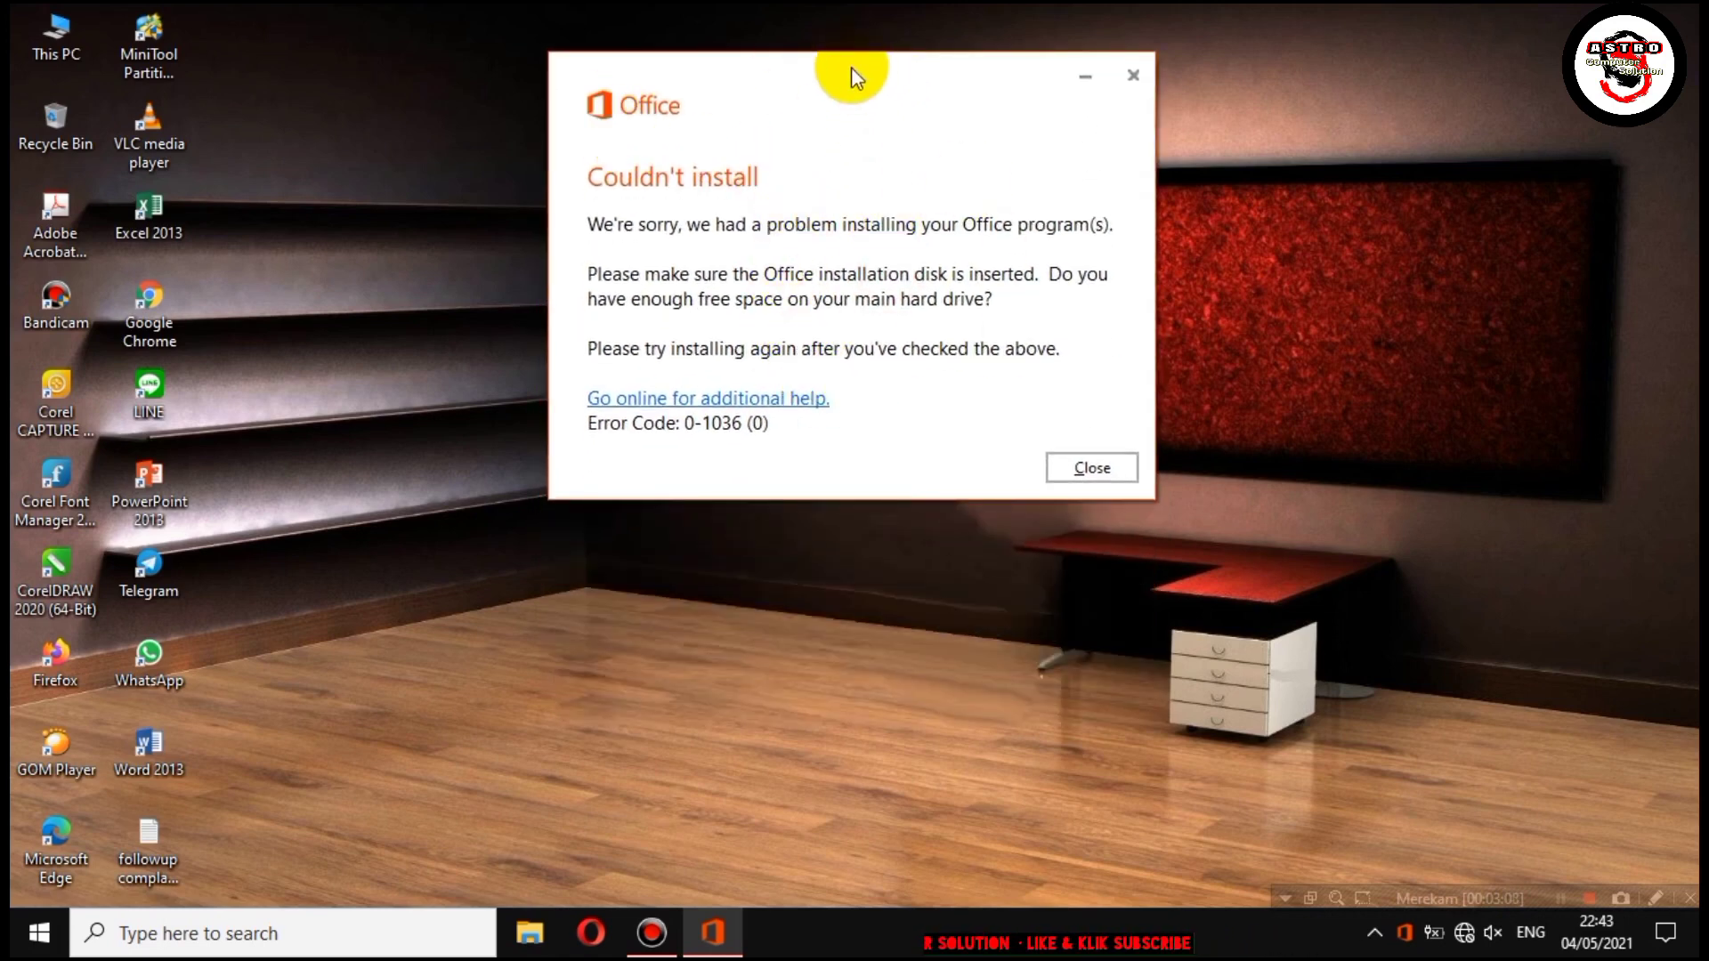
mouse_move(850, 70)
mouse_down()
mouse_move(855, 102)
mouse_move(875, 75)
mouse_move(848, 63)
mouse_move(867, 55)
mouse_up()
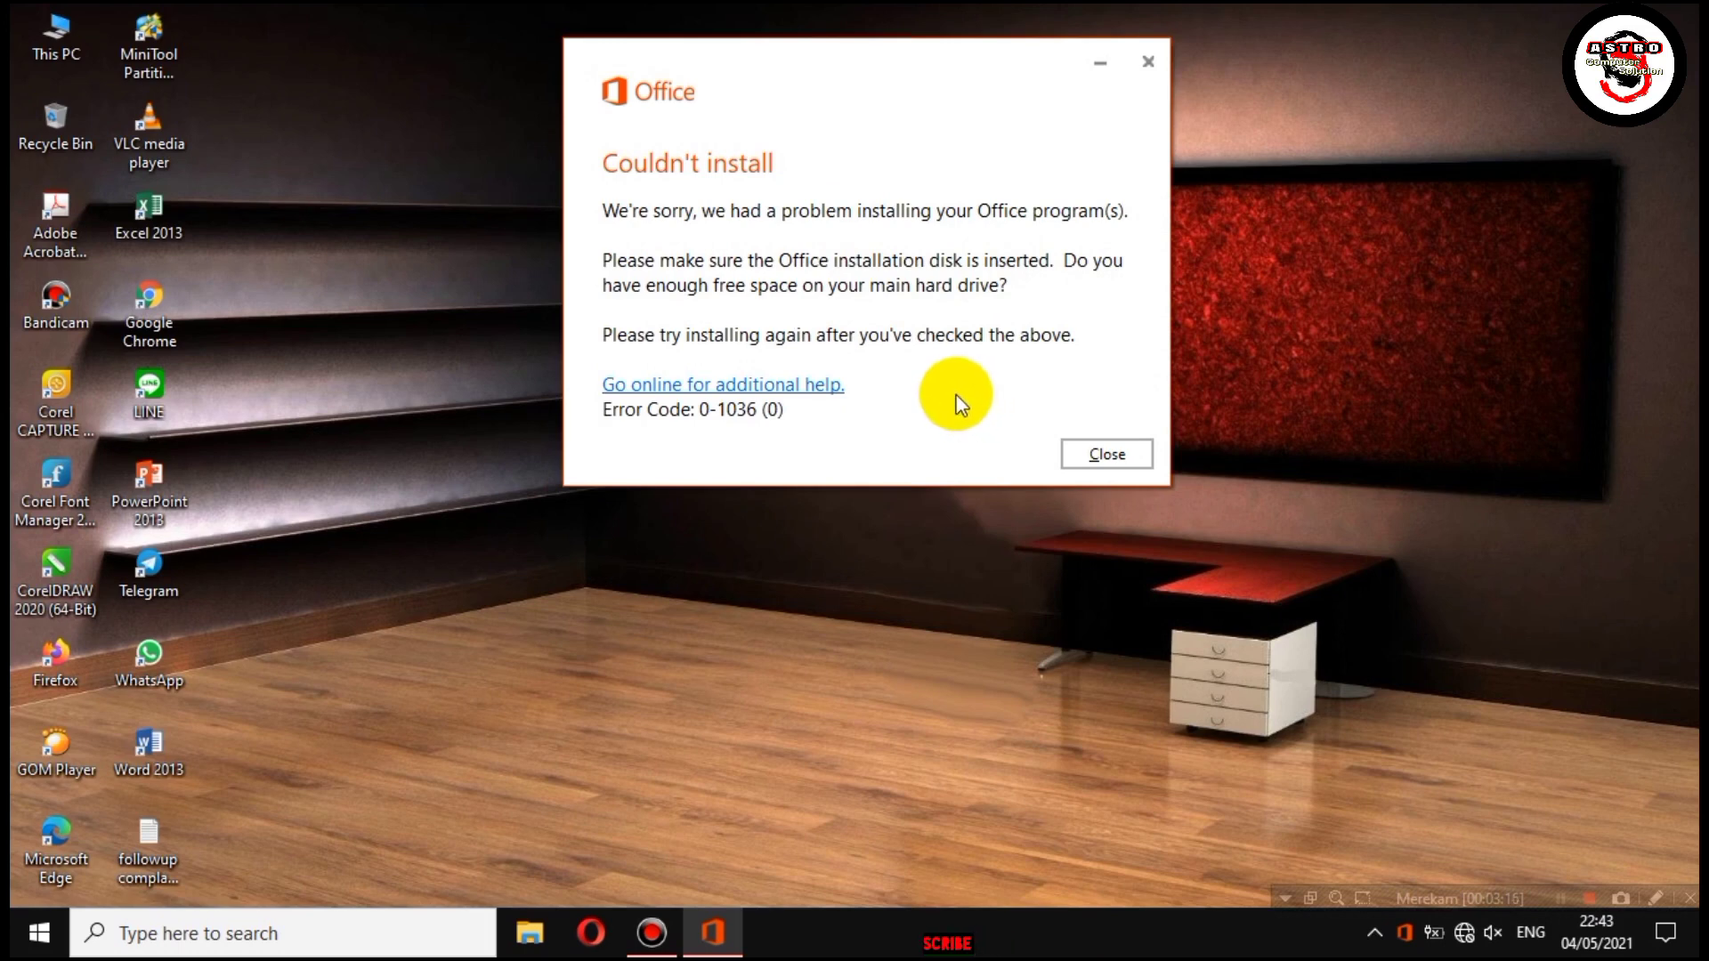
click(1104, 454)
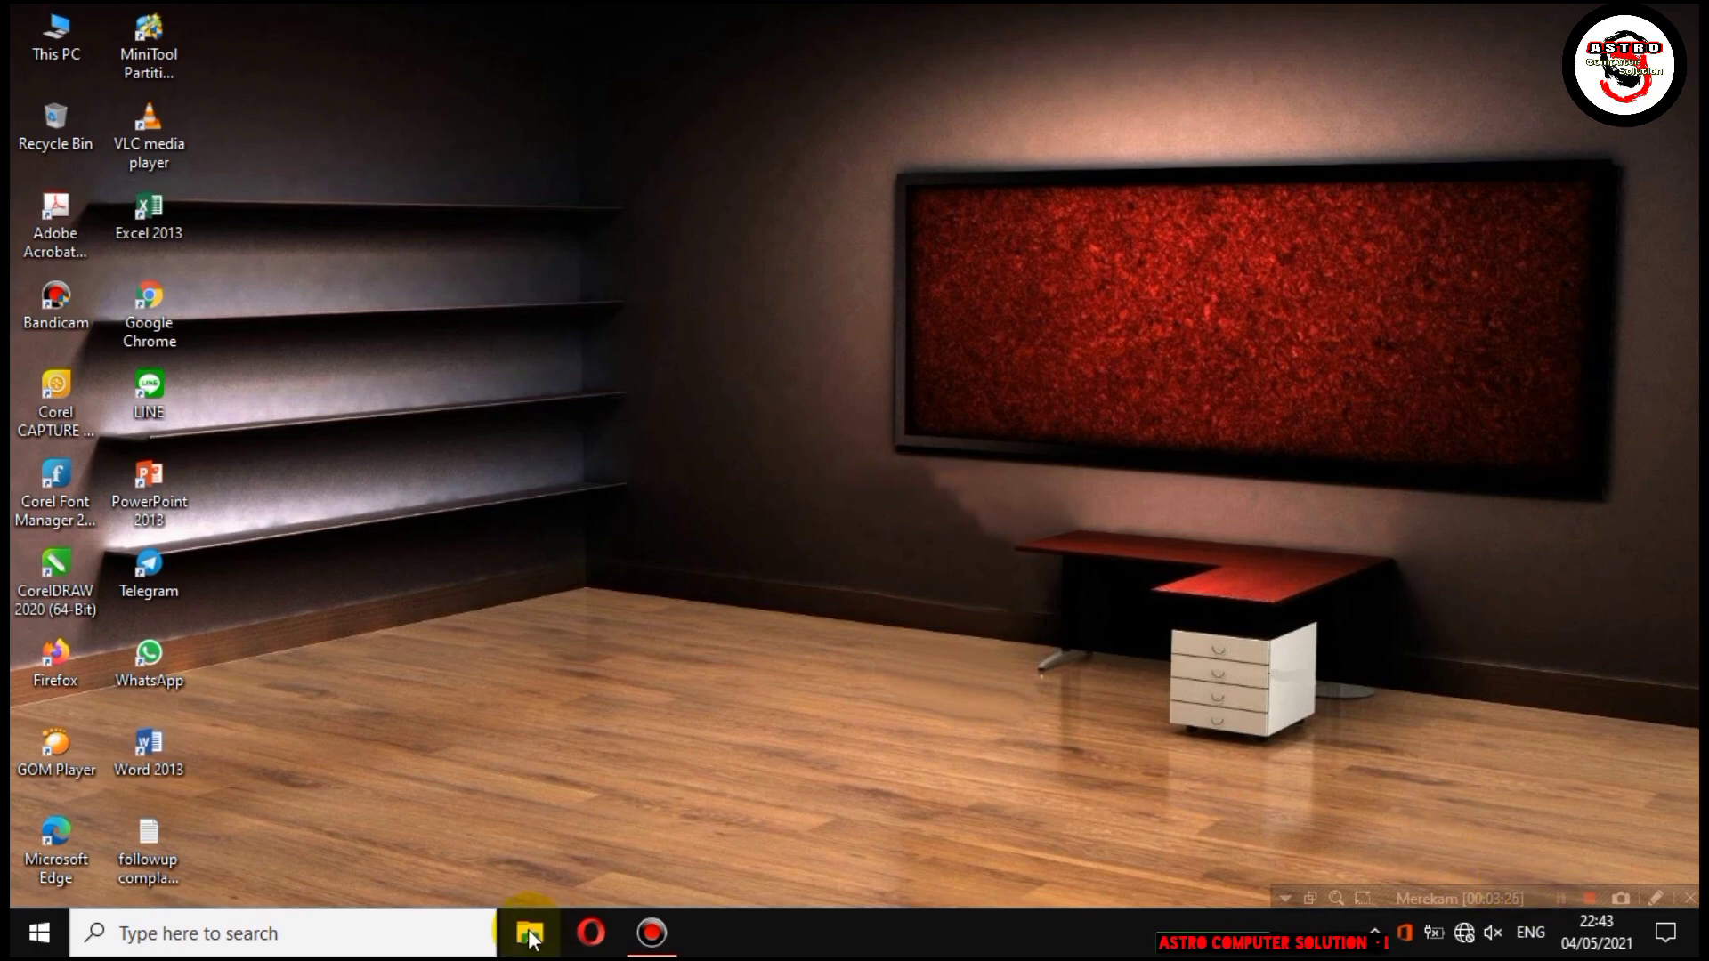
Look up the o15-ctrremove file in the Music folder and close the folder window.
key(super+e)
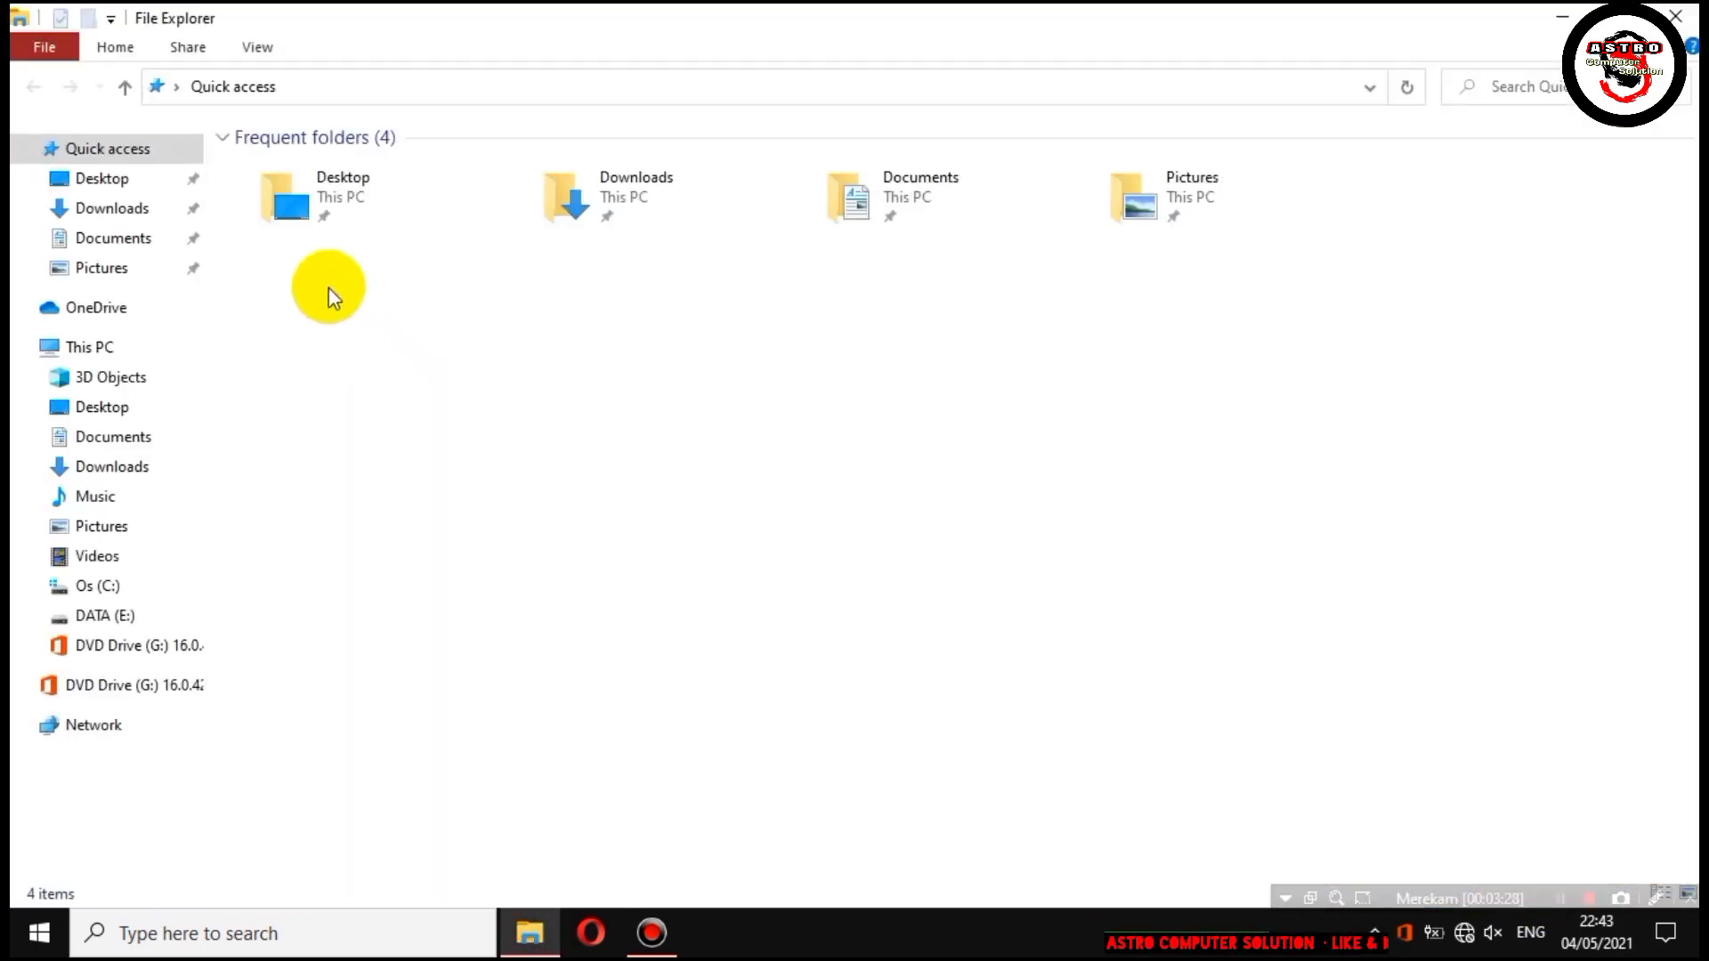
click(121, 531)
click(106, 496)
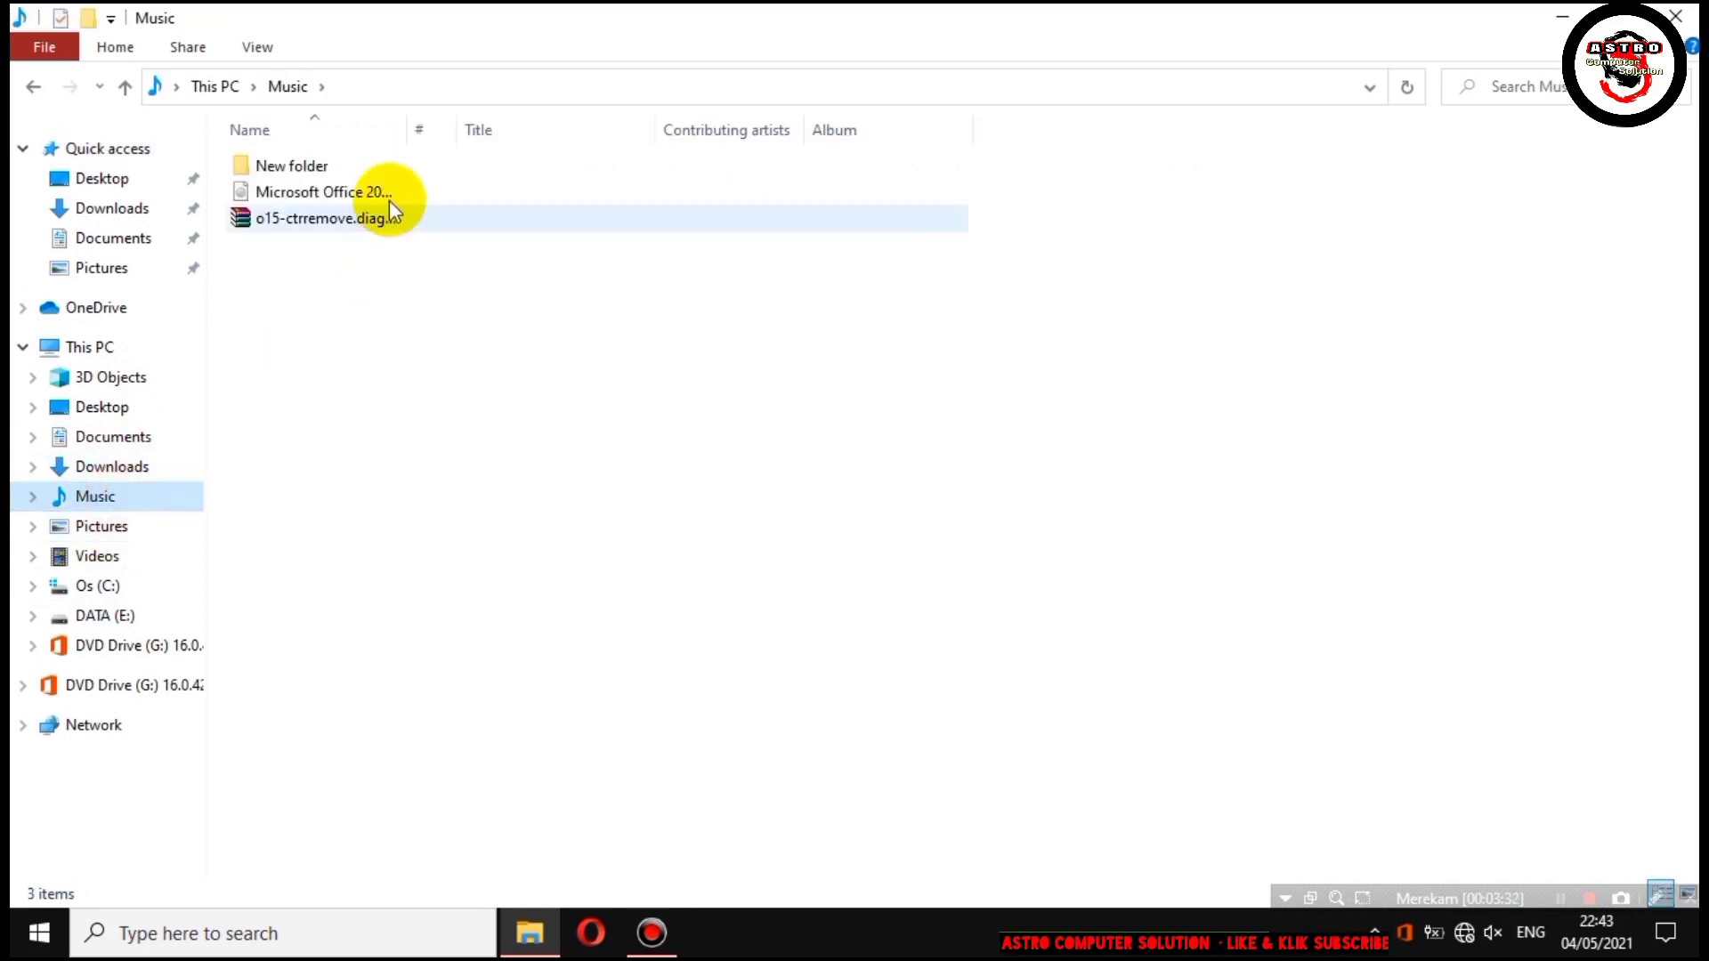
click(281, 230)
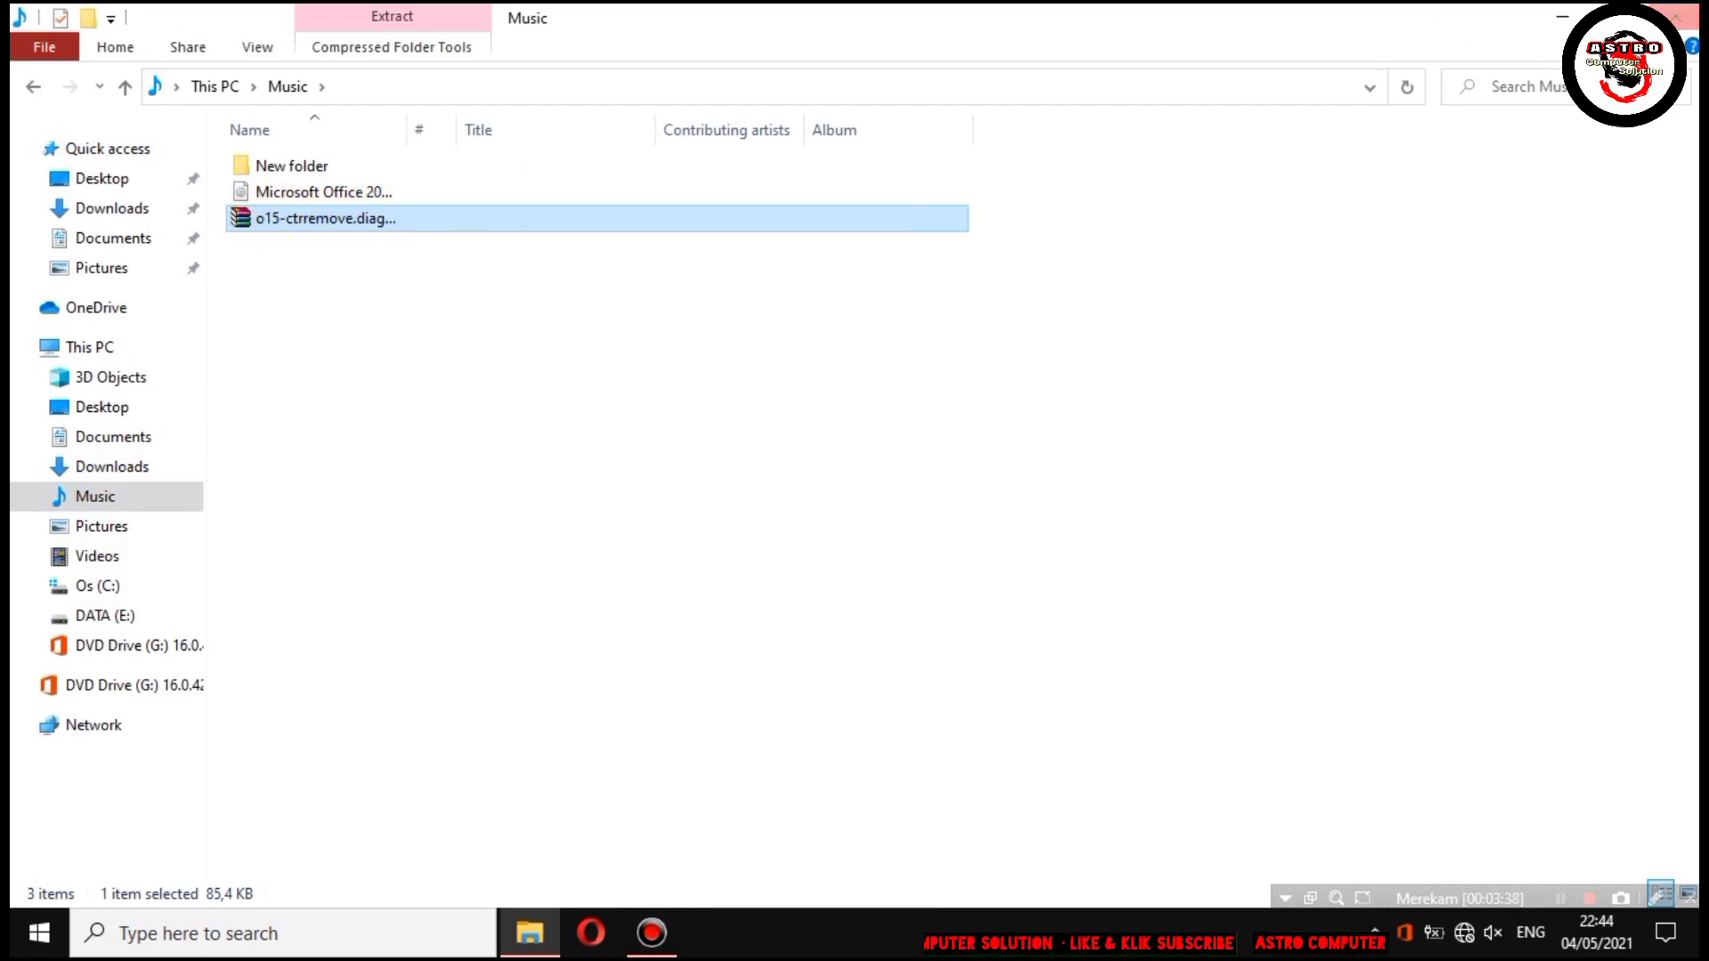
click(1675, 16)
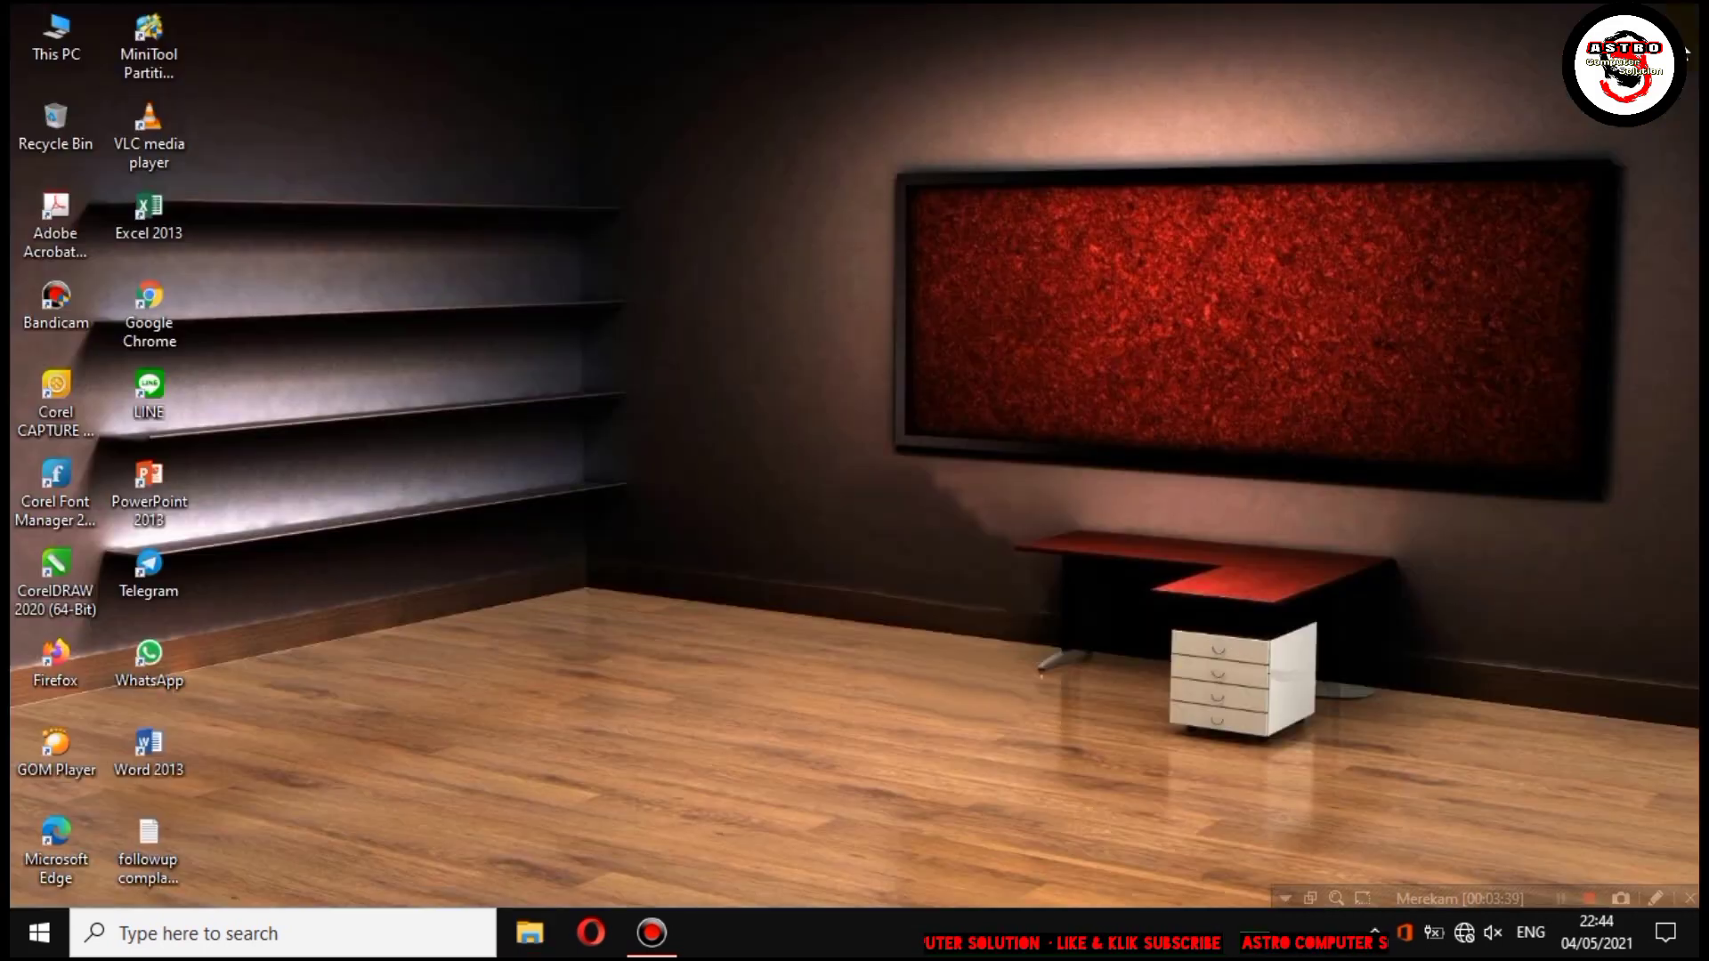
Connect the computer to the Siwowedan Wi-Fi network.
click(1464, 933)
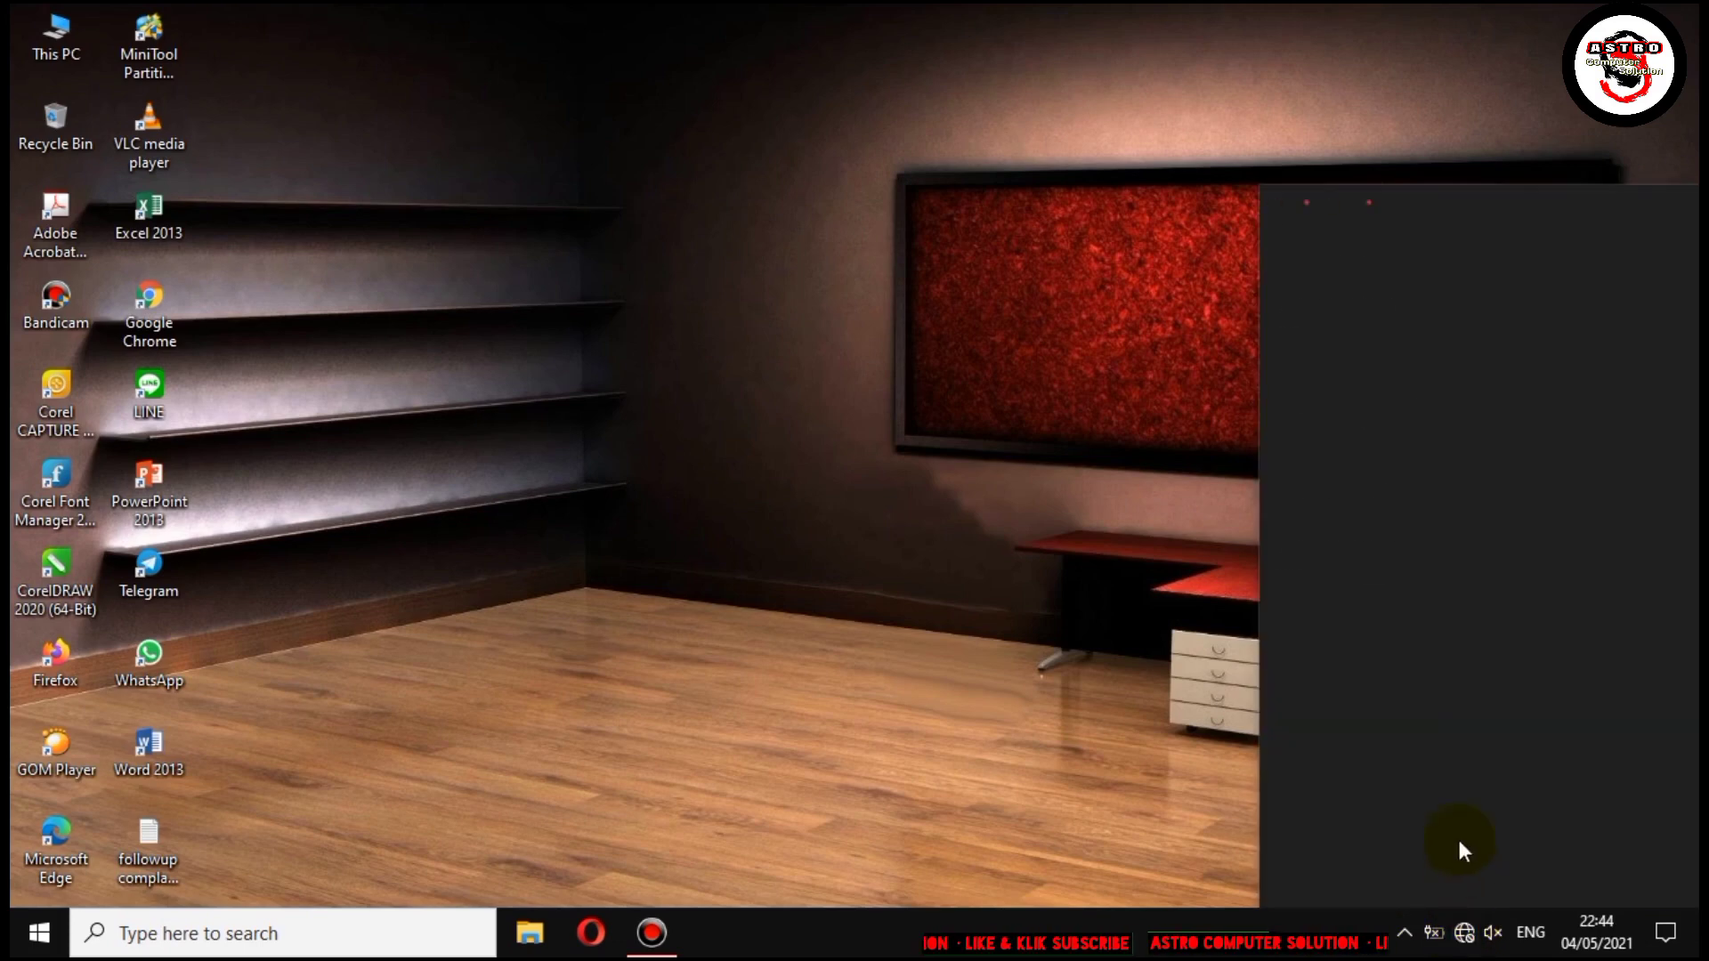
click(1379, 243)
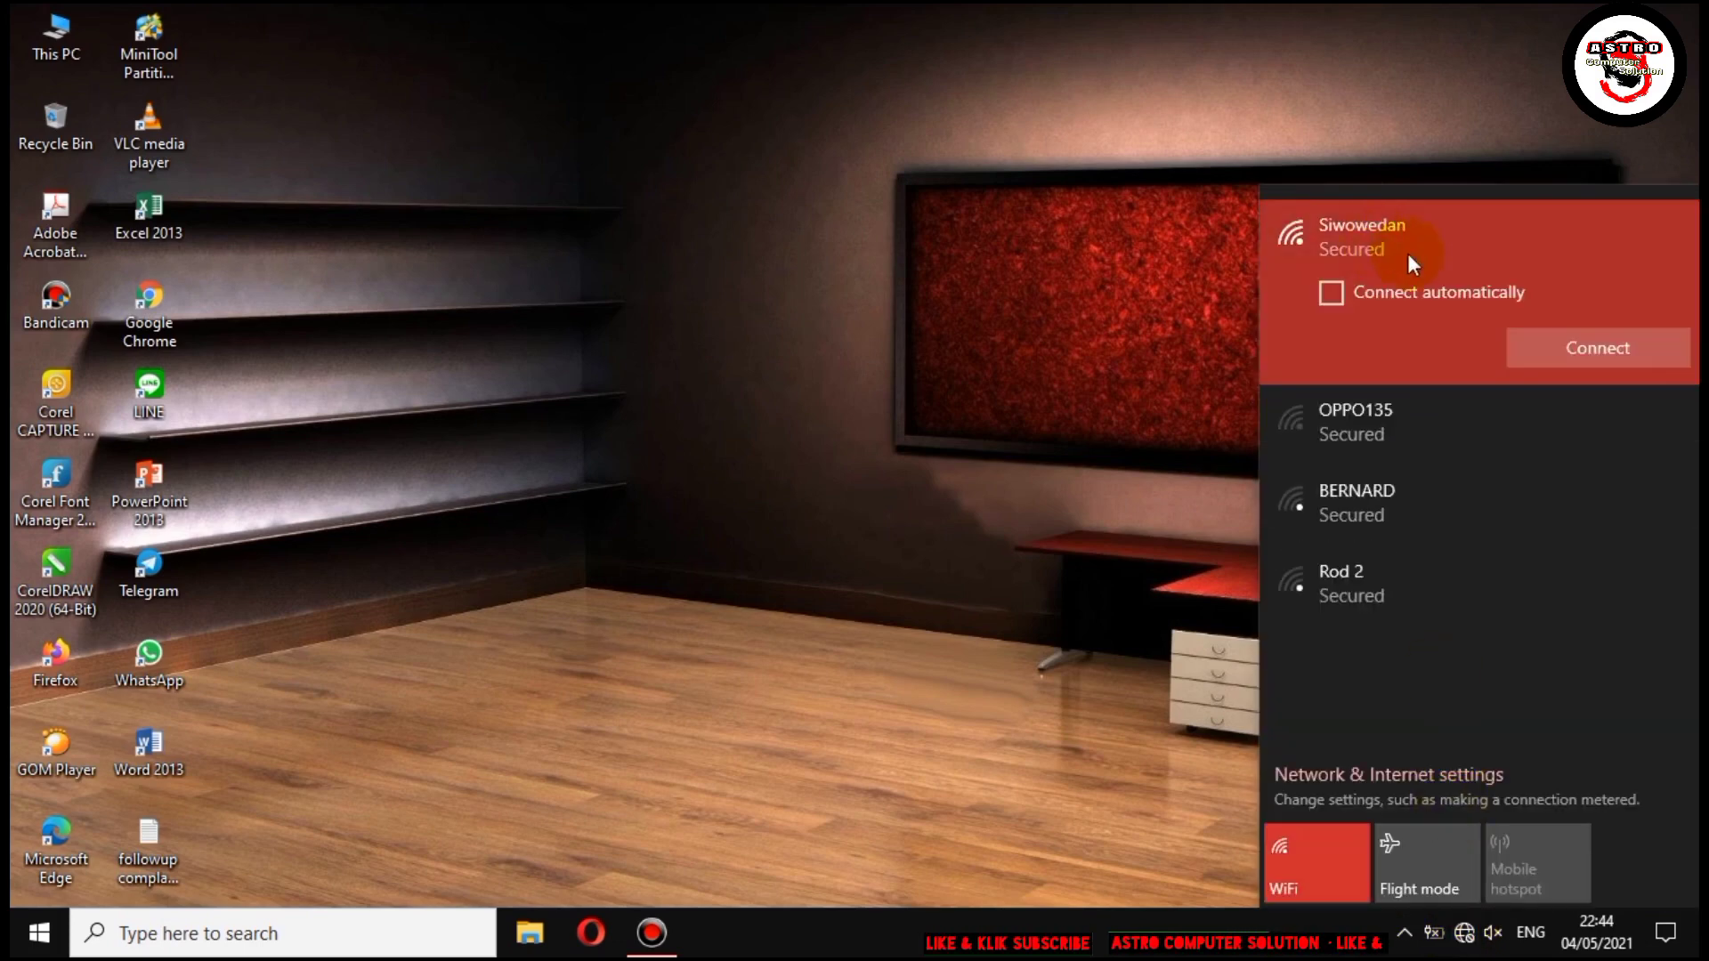
click(1581, 358)
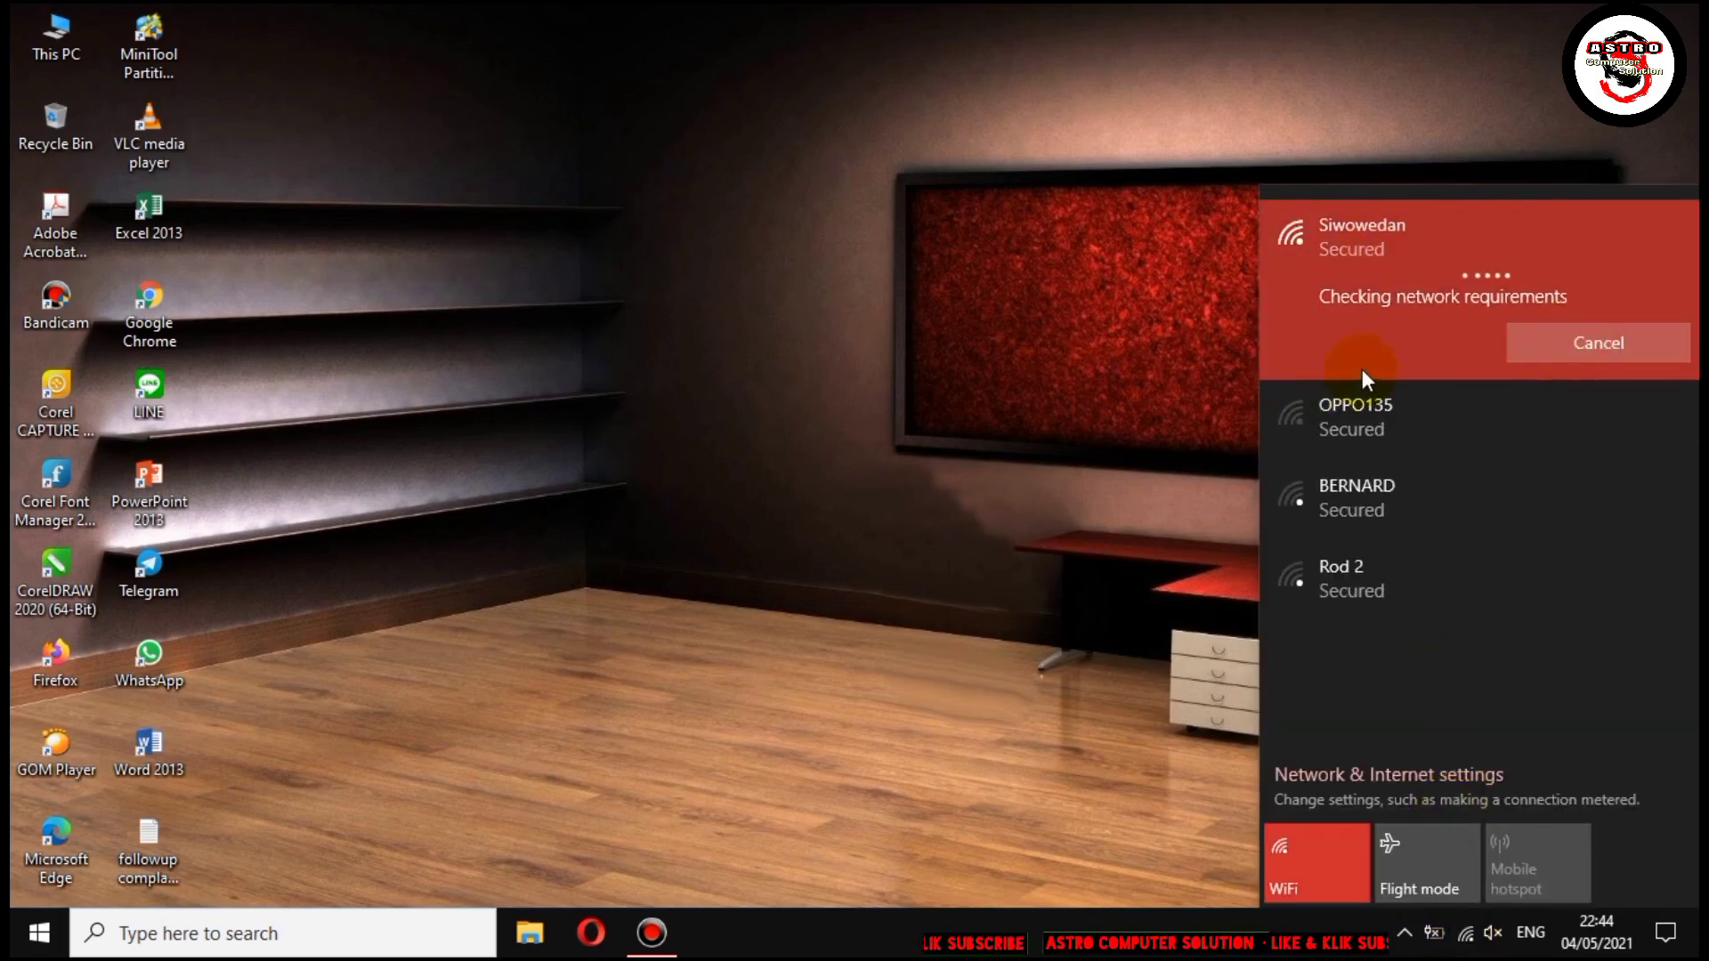
click(1096, 347)
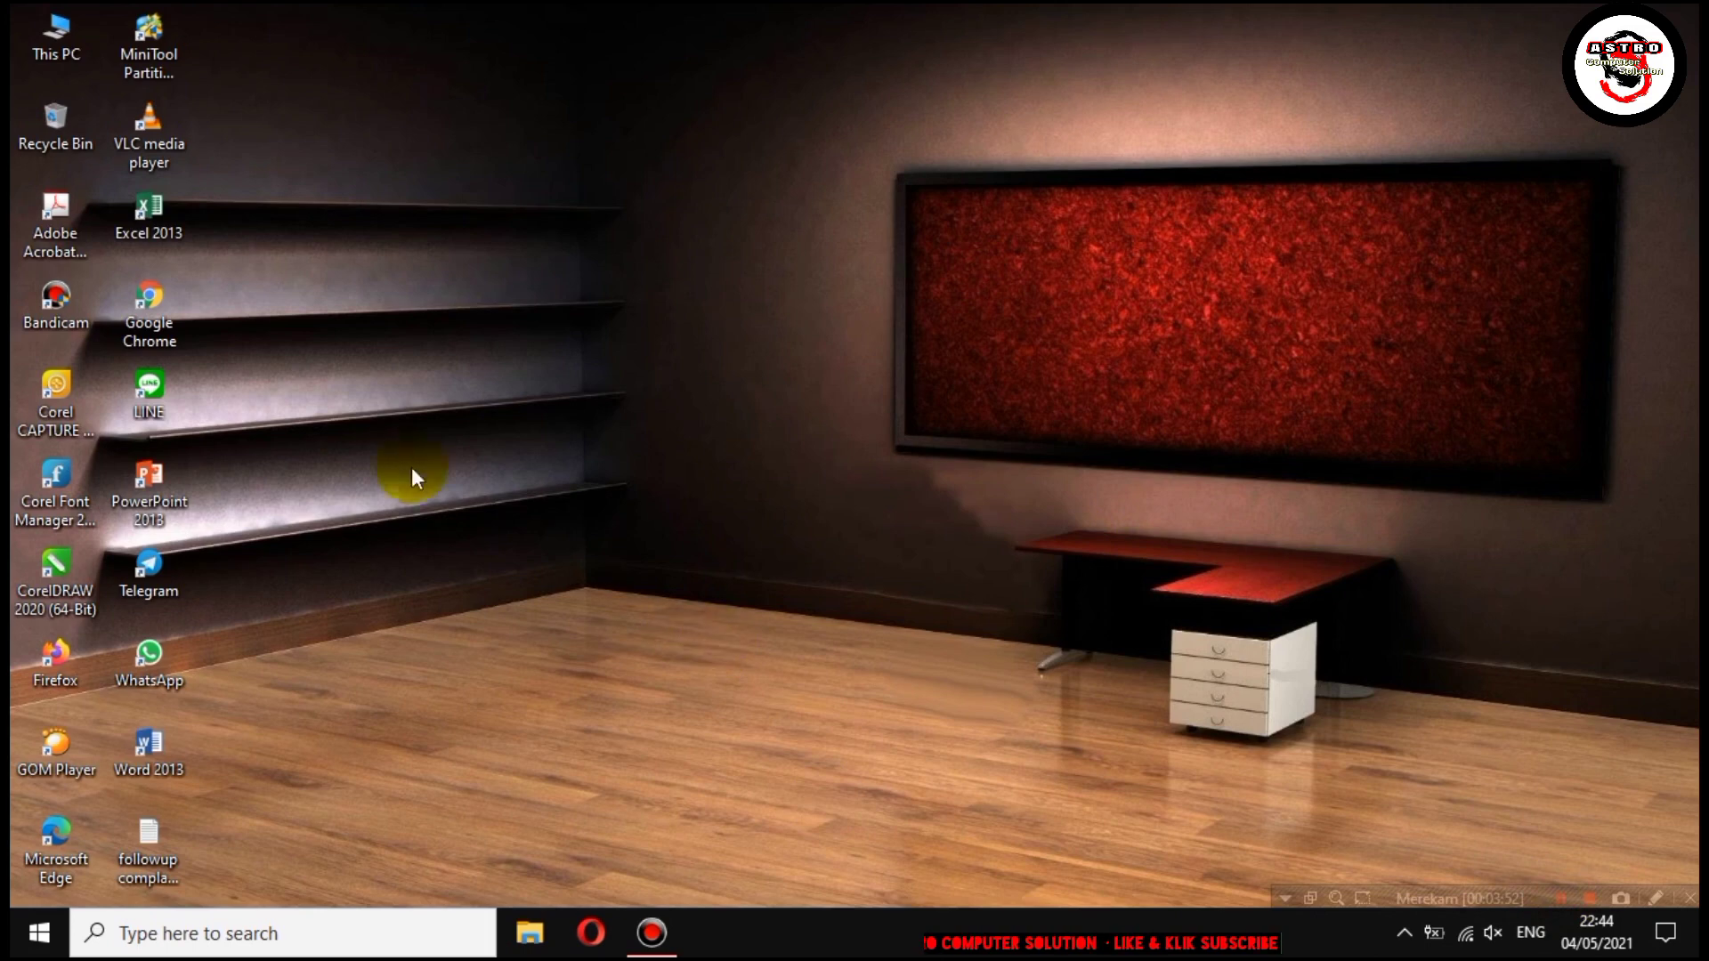
Switch to Google Chrome and search Google for "o15-ctrremove download".
double_click(157, 317)
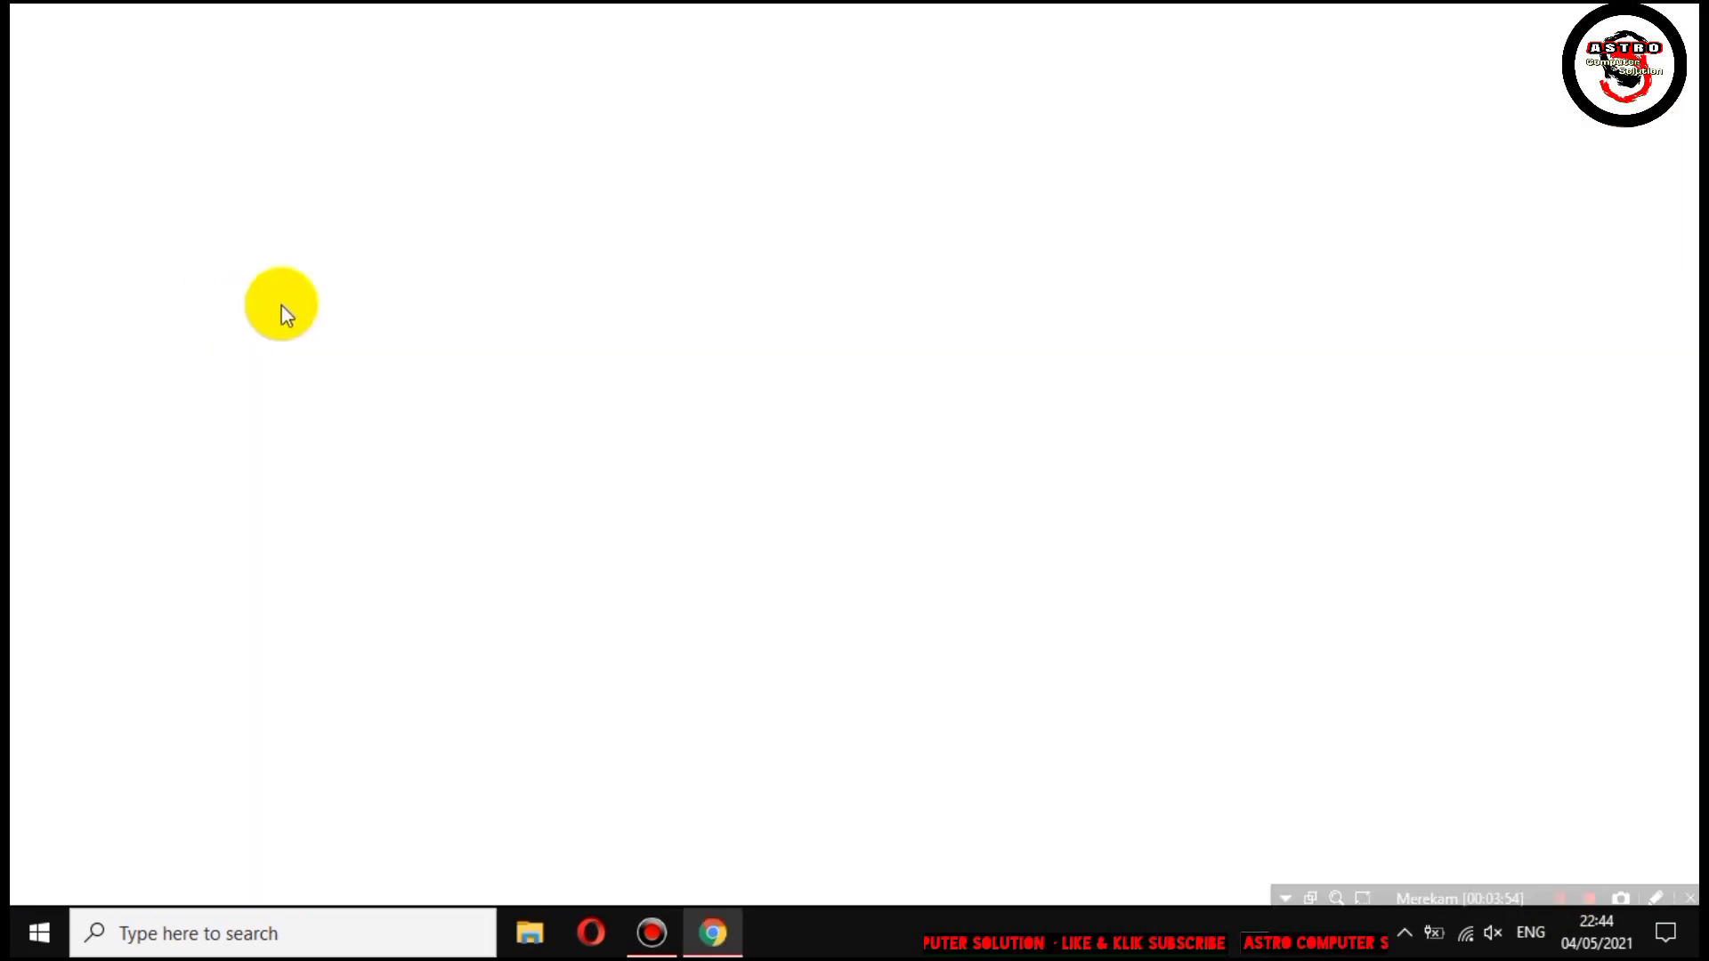
click(349, 71)
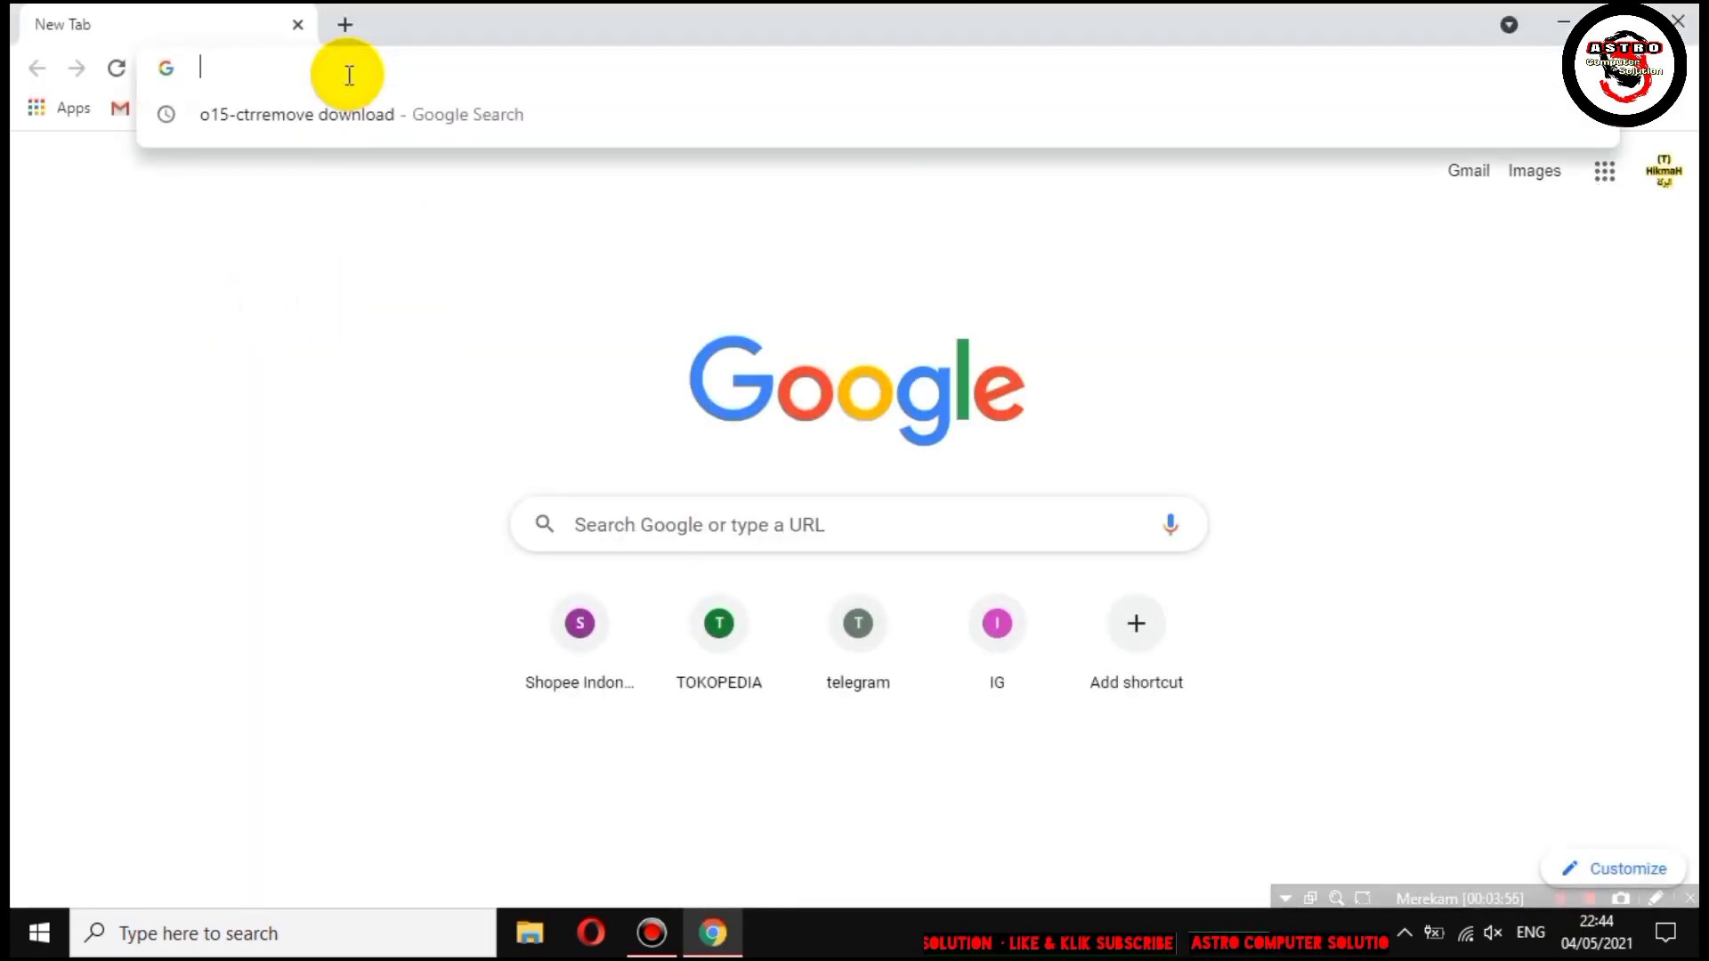
text(O)
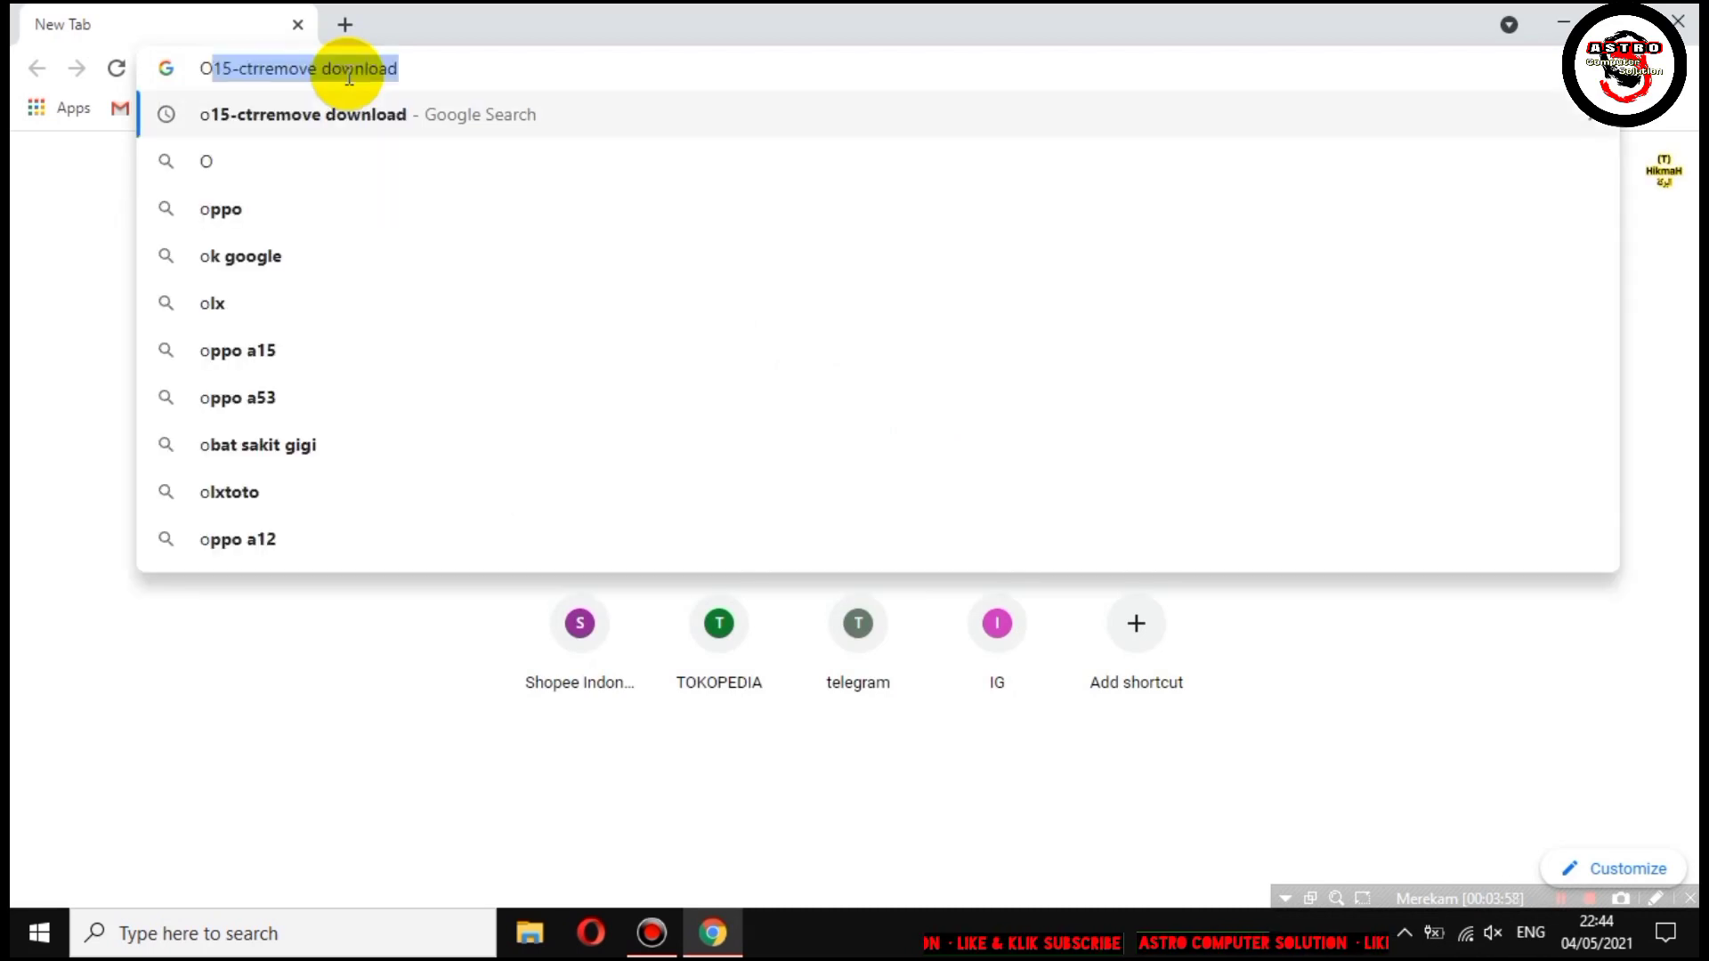
text(15)
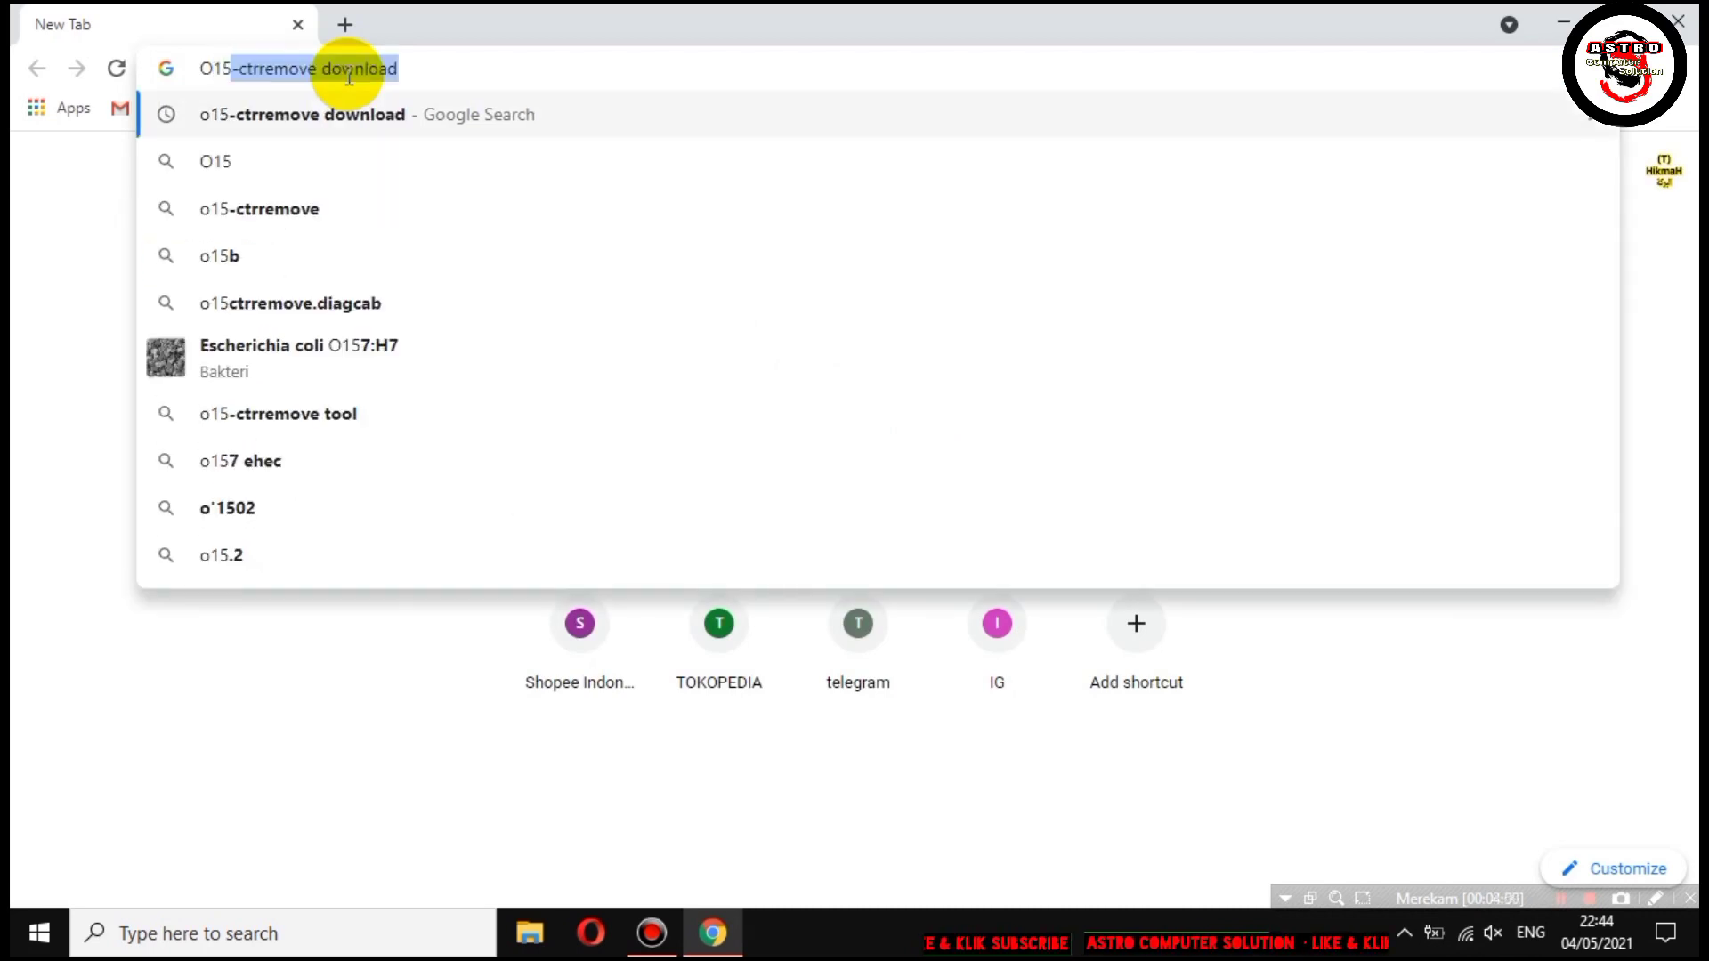
click(296, 116)
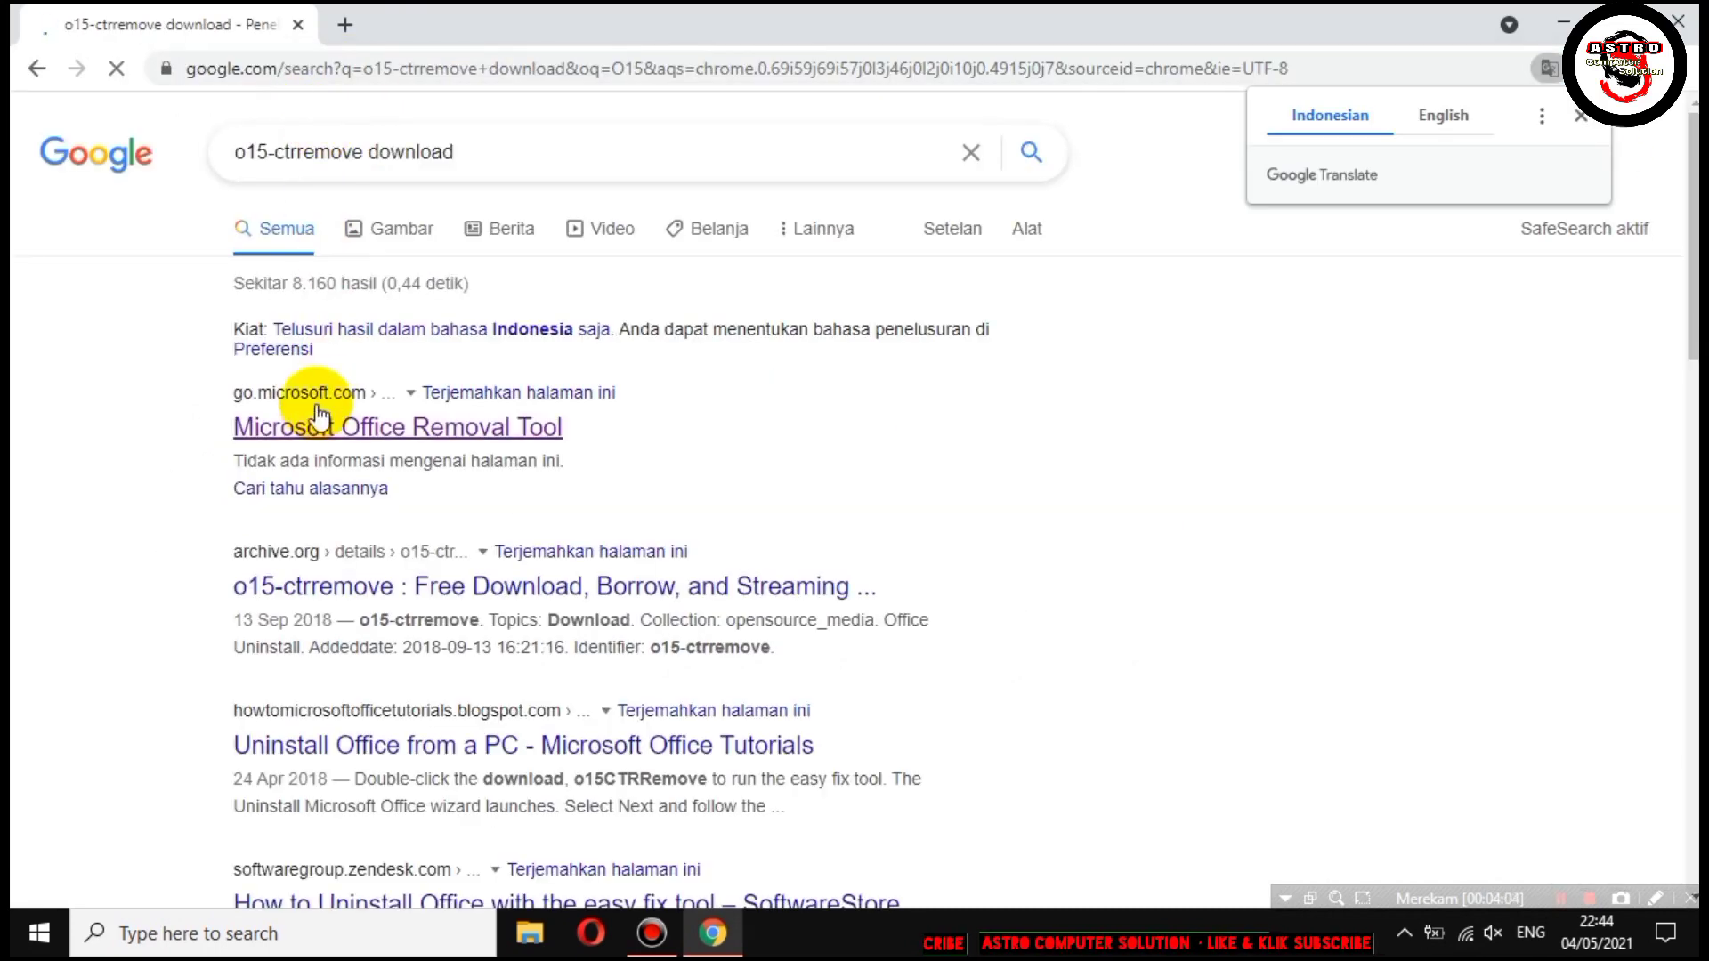
Open the Microsoft Office Removal Tool result and go to the uninstall support tool download under Option 2.
click(542, 432)
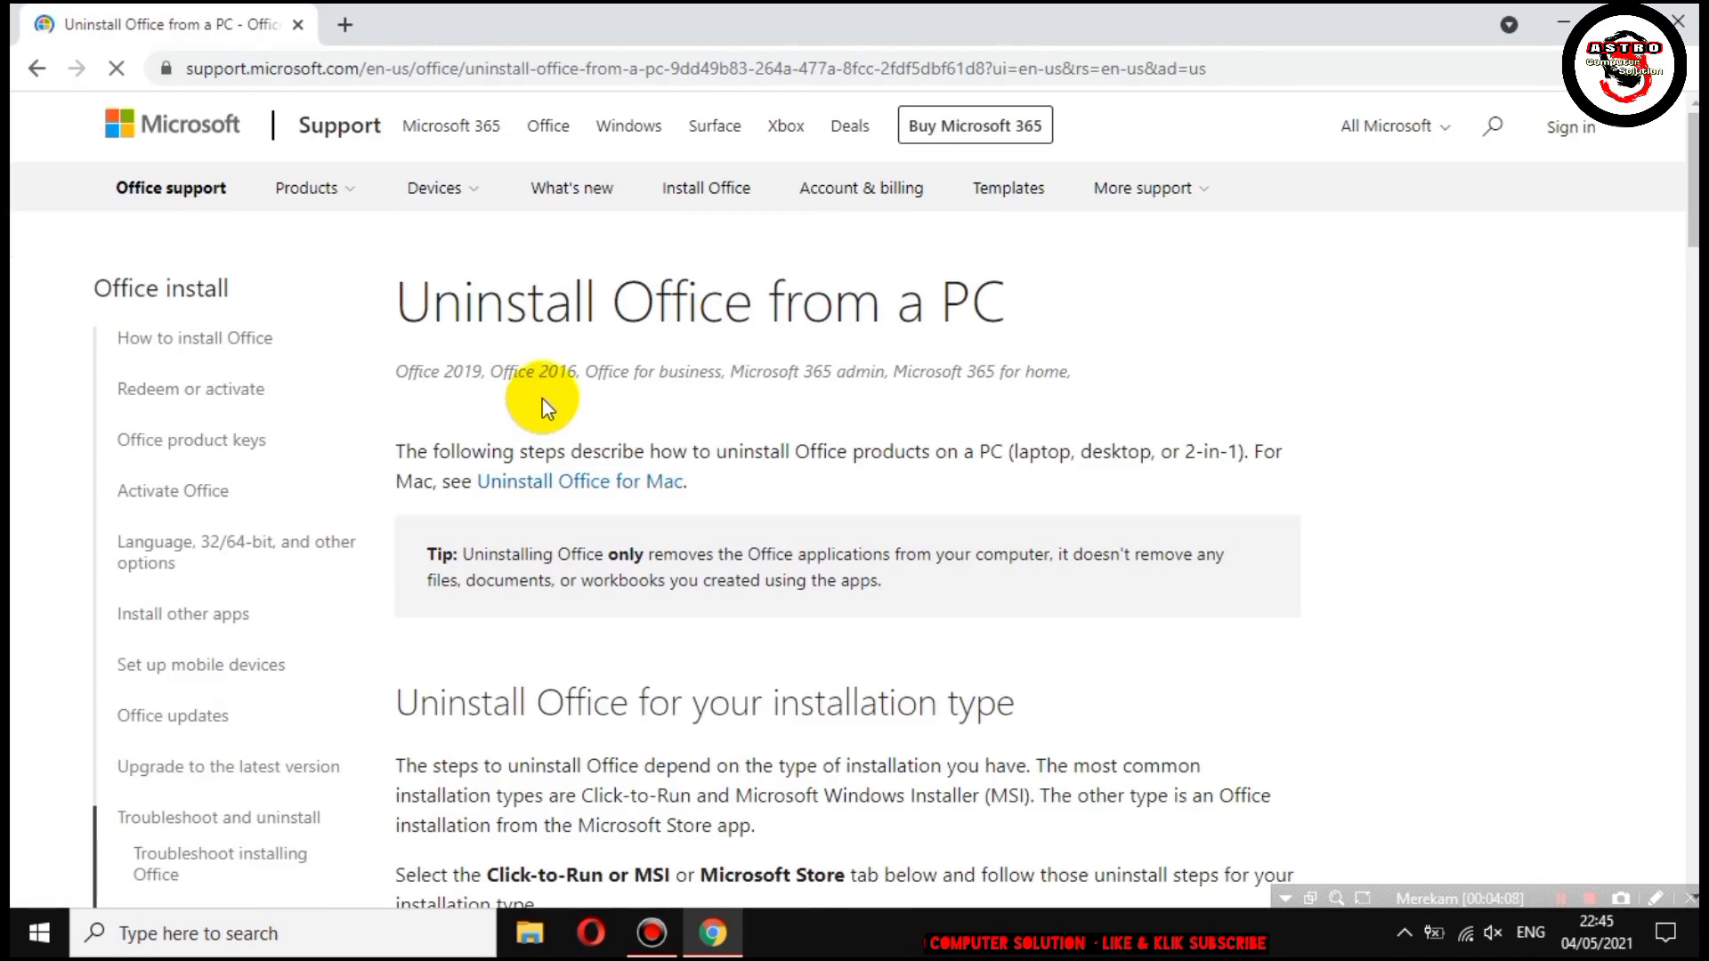
scroll(542, 399, down, 4)
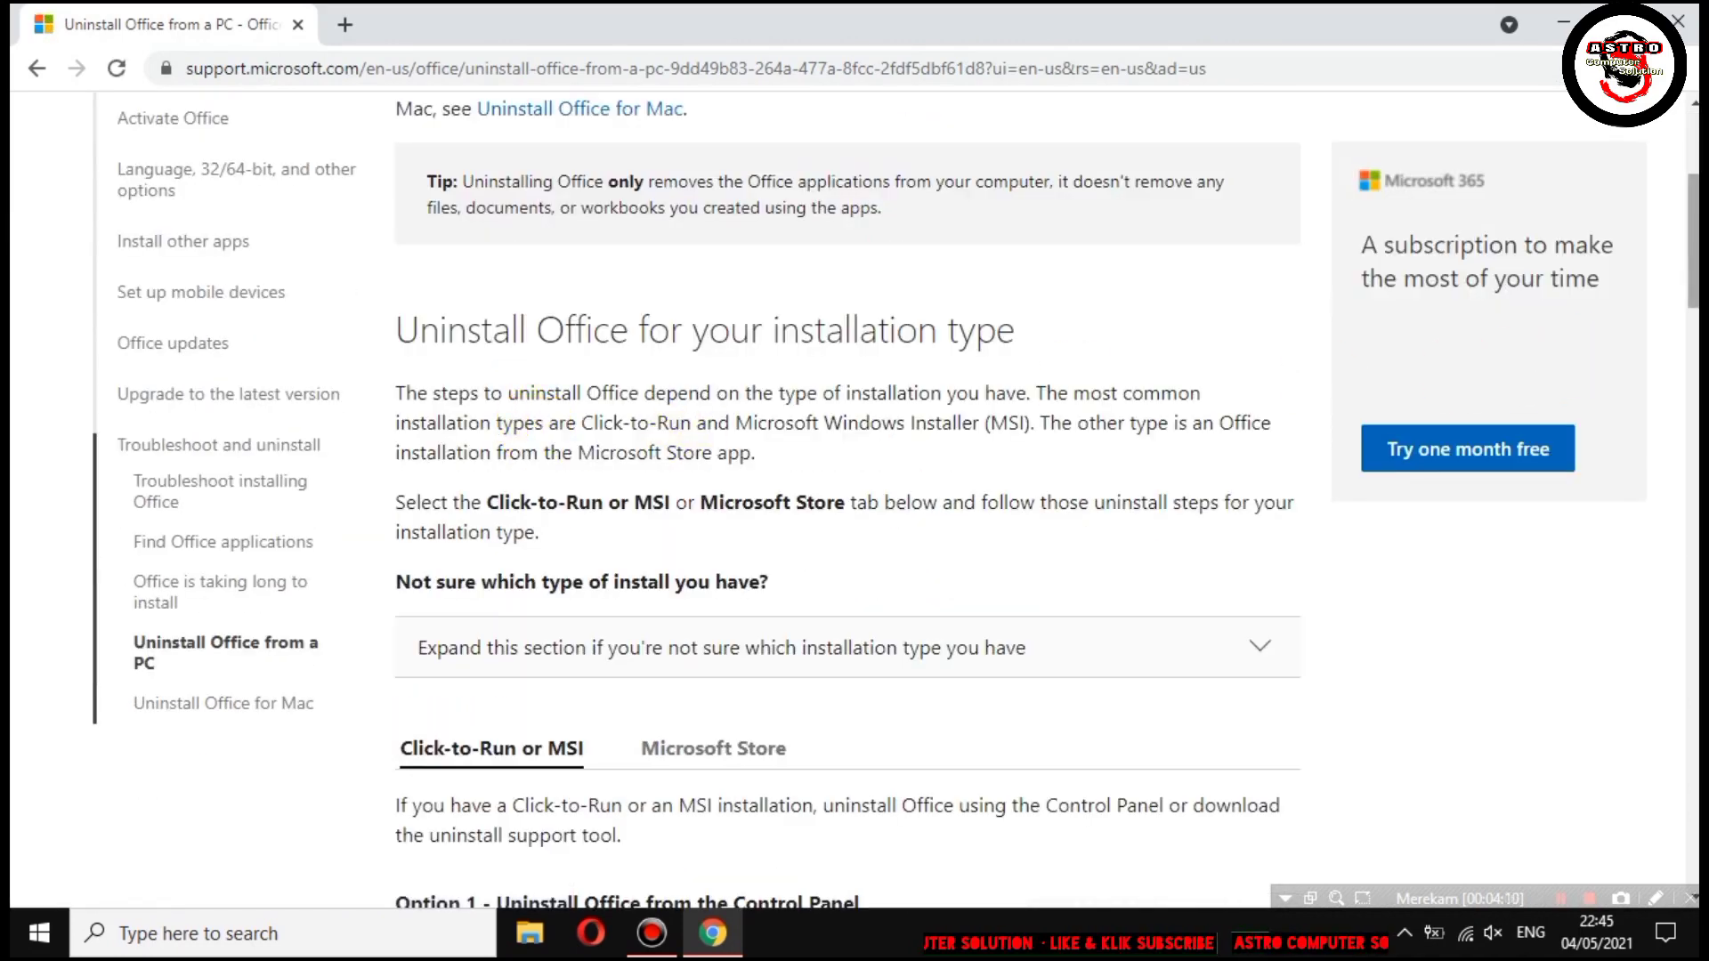
scroll(847, 498, down, 8)
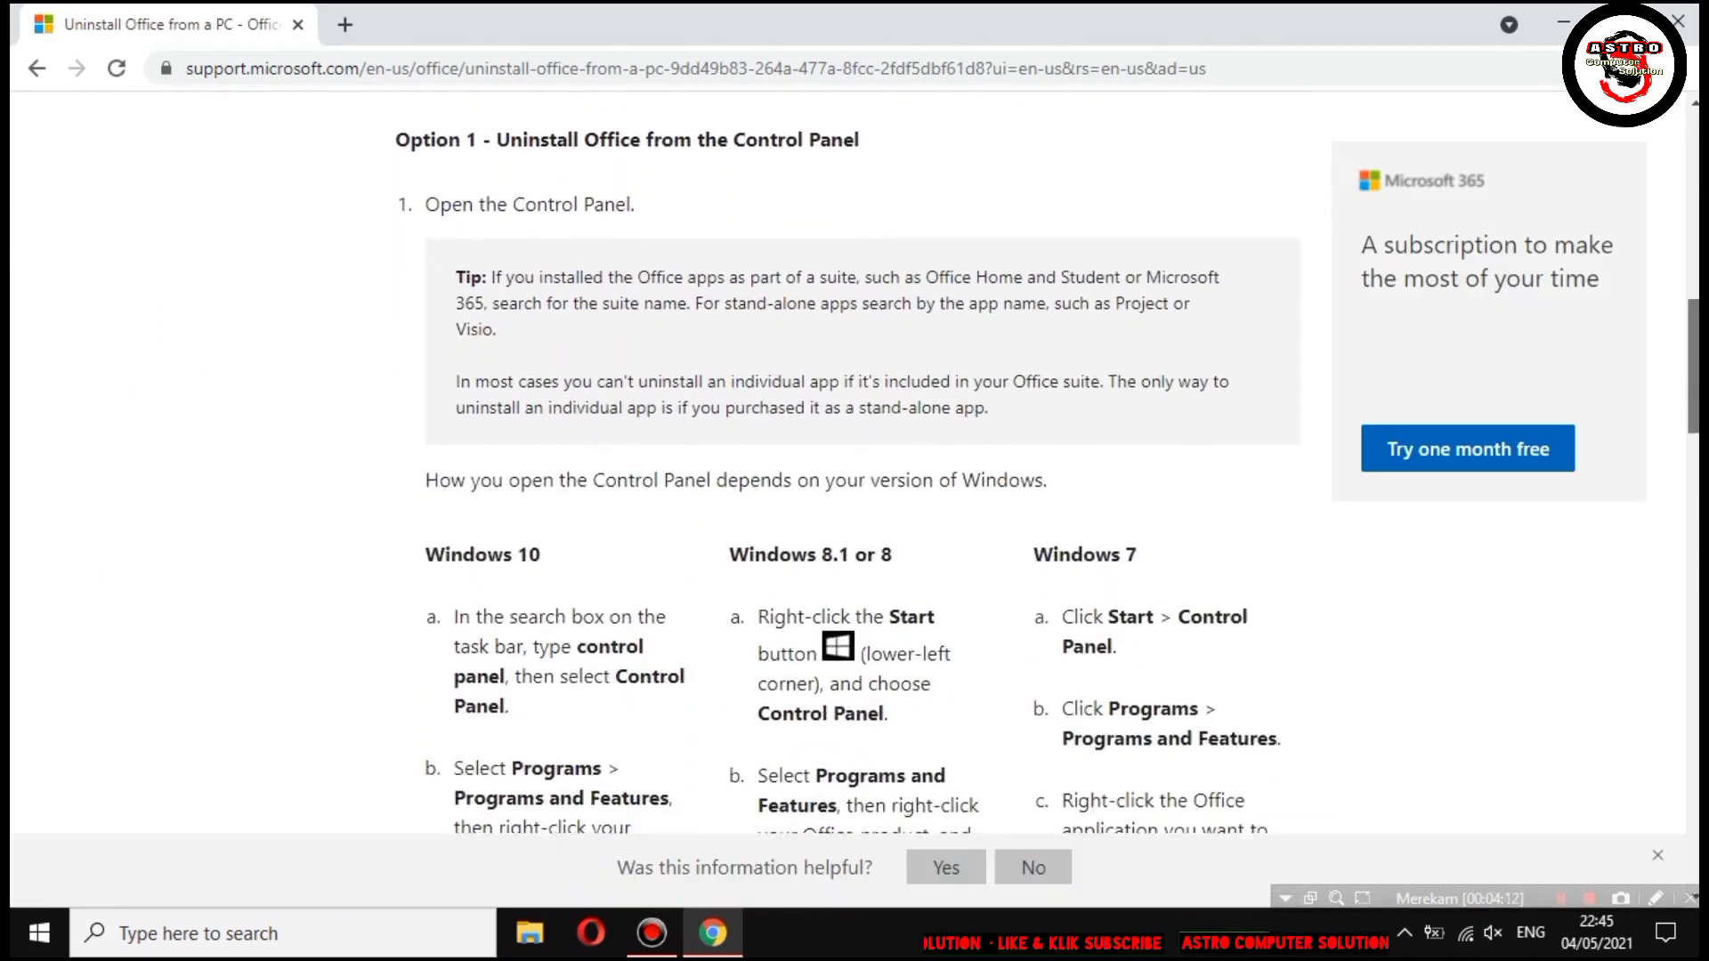
scroll(848, 499, down, 8)
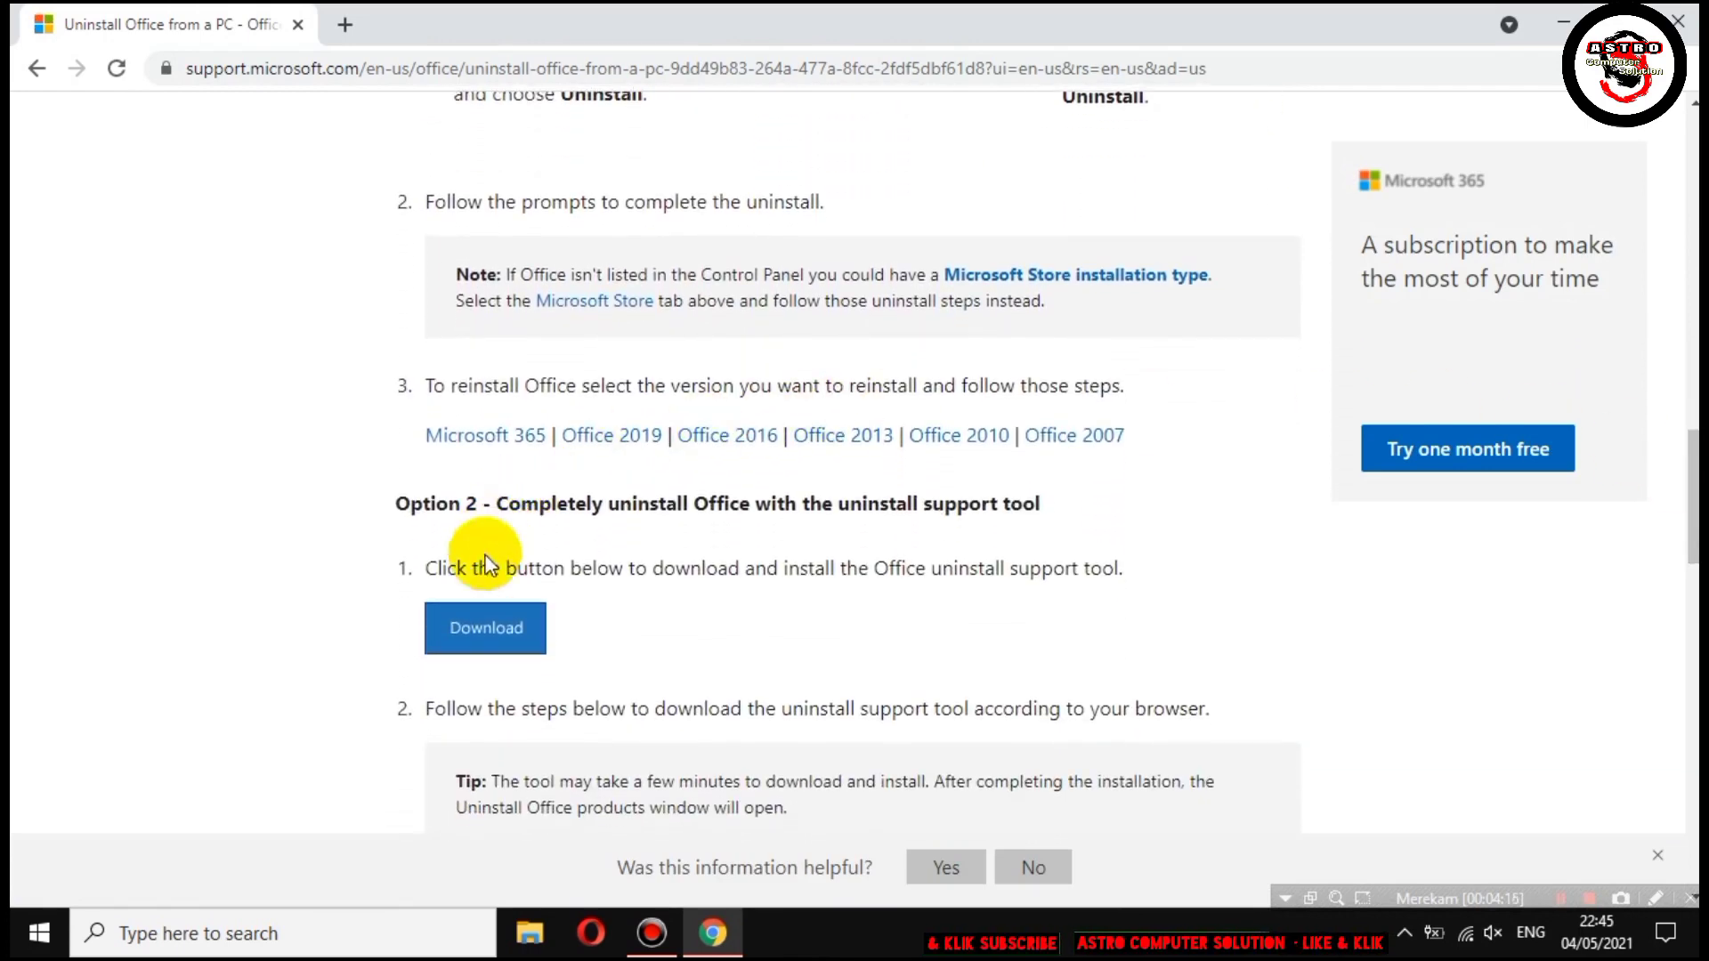
Download the Office uninstall support tool from the Microsoft support page and close the browser.
click(521, 629)
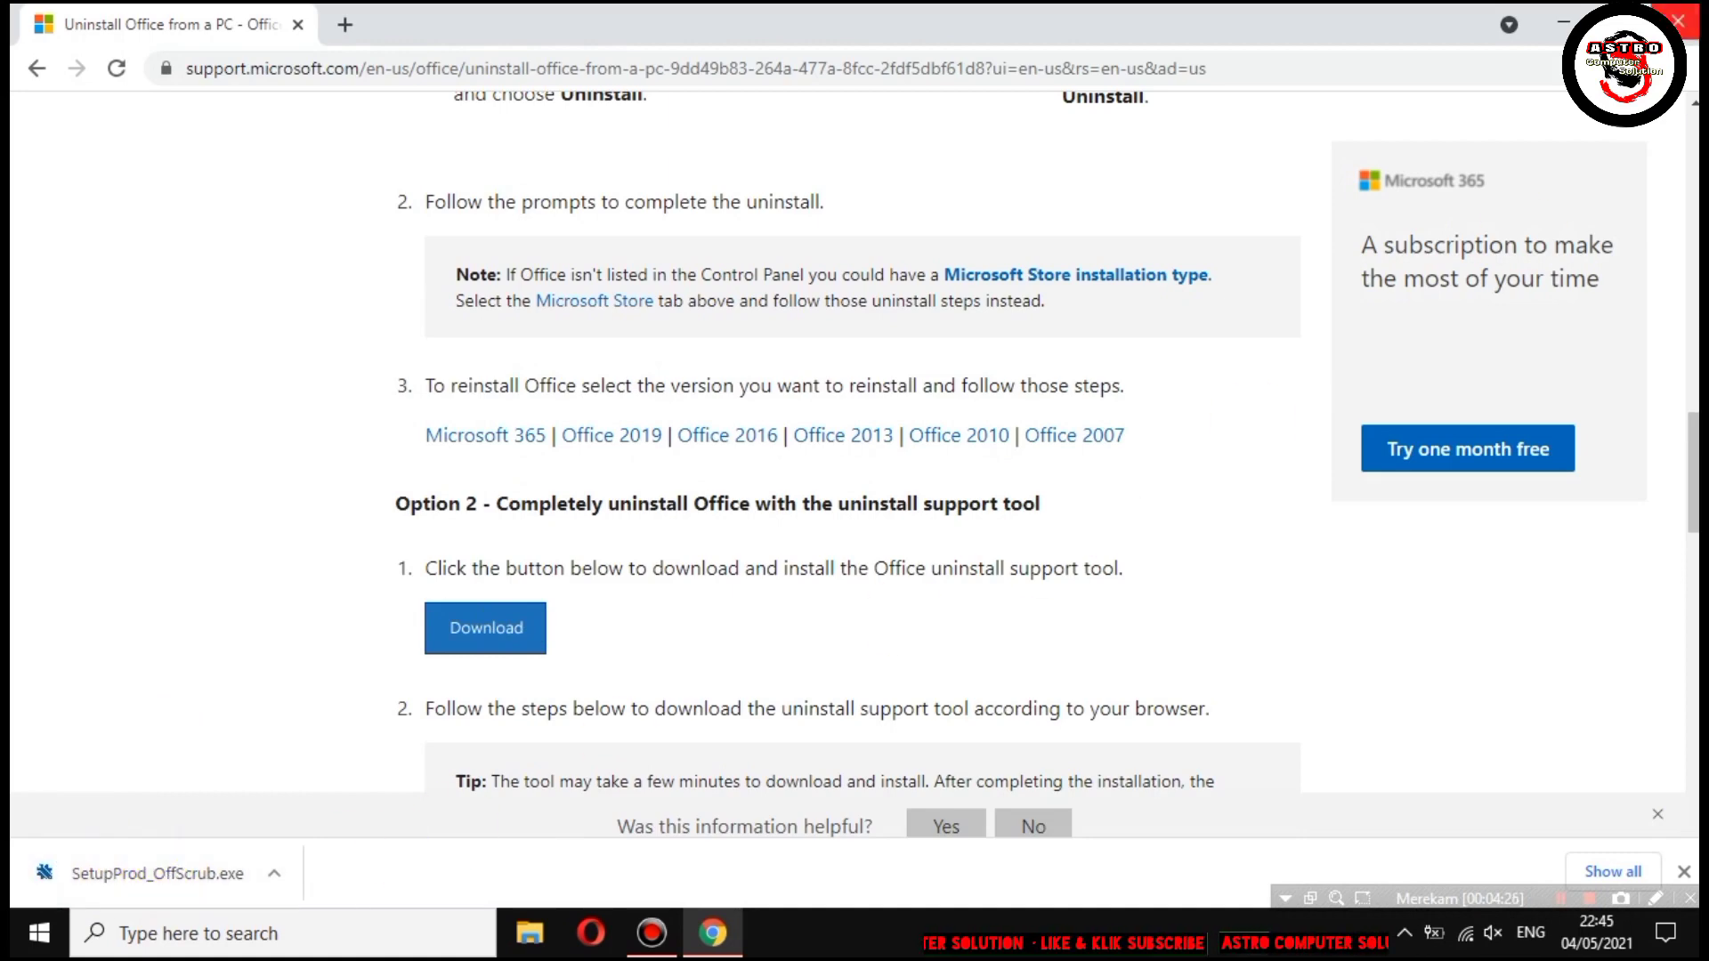
click(1677, 19)
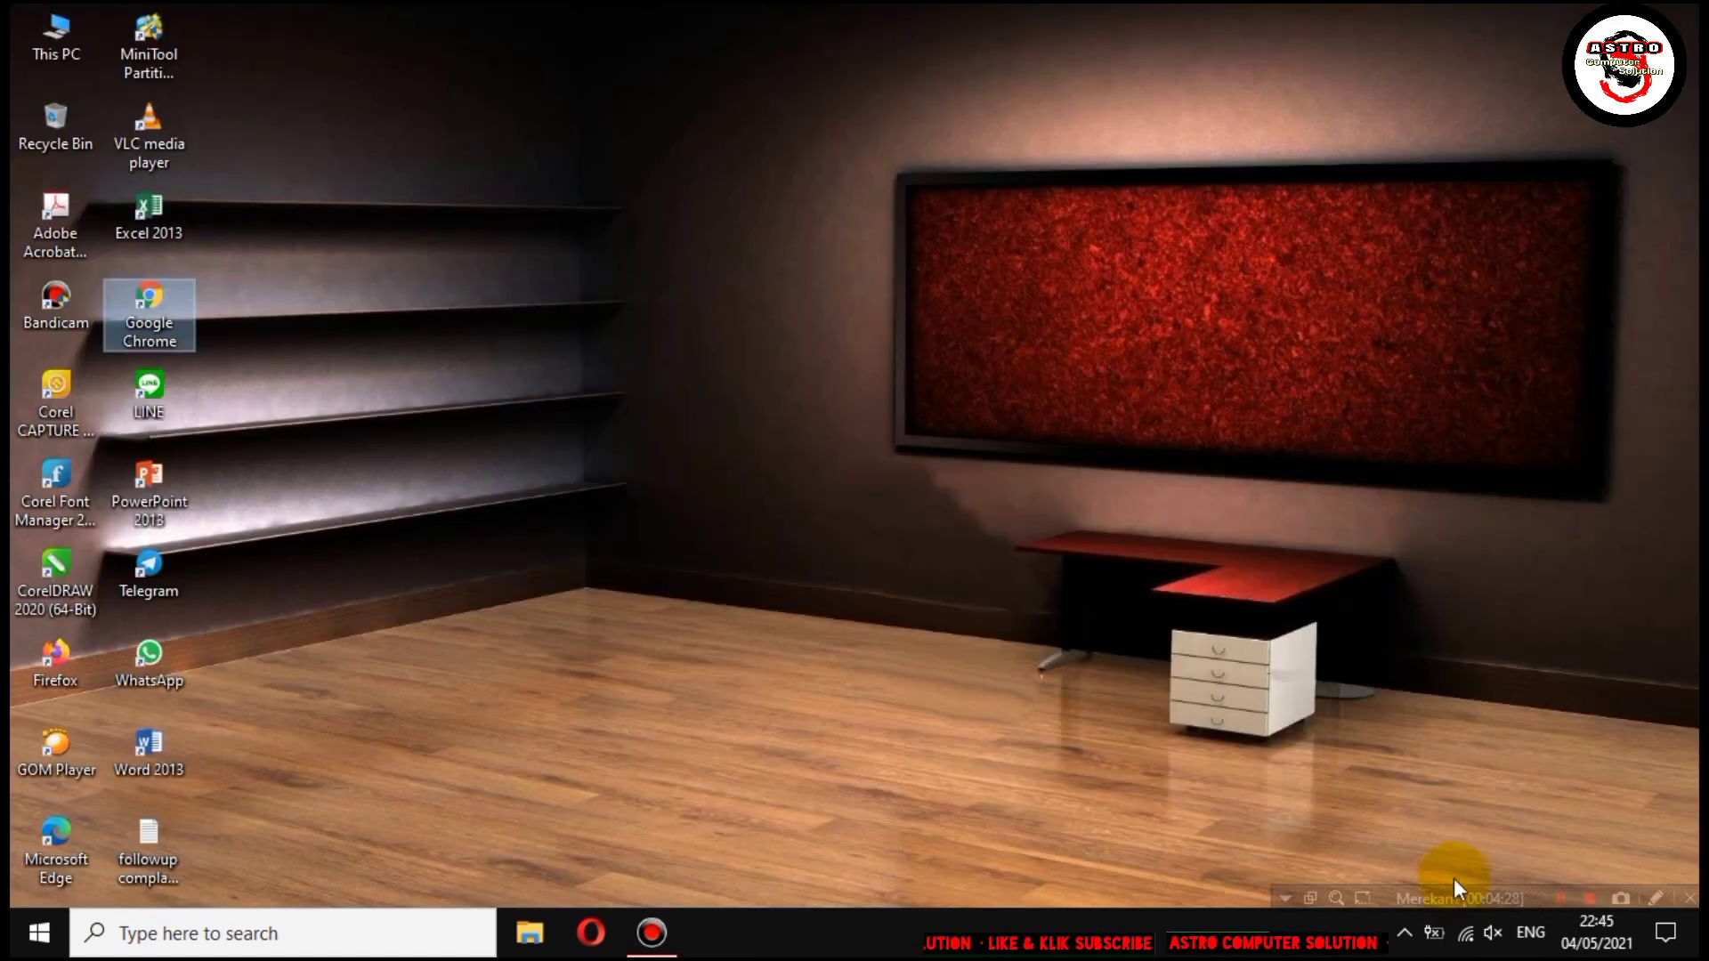
Disconnect the computer from the Siwowedan Wi-Fi network.
click(1467, 935)
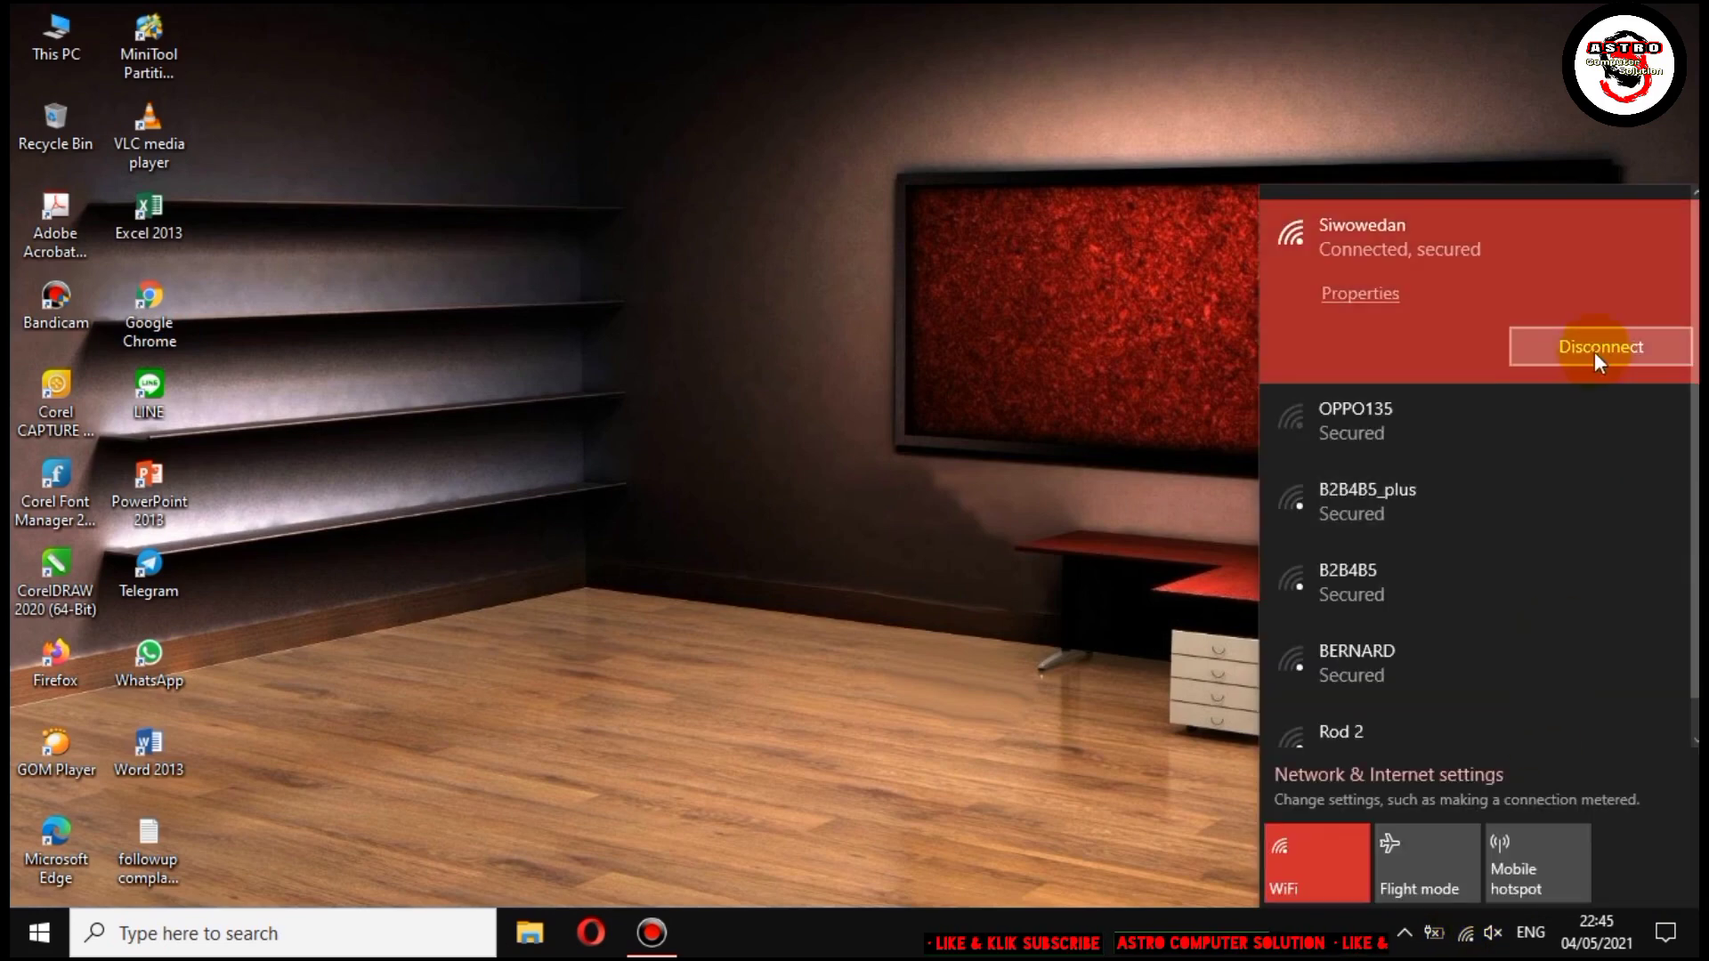
click(1598, 344)
click(1098, 376)
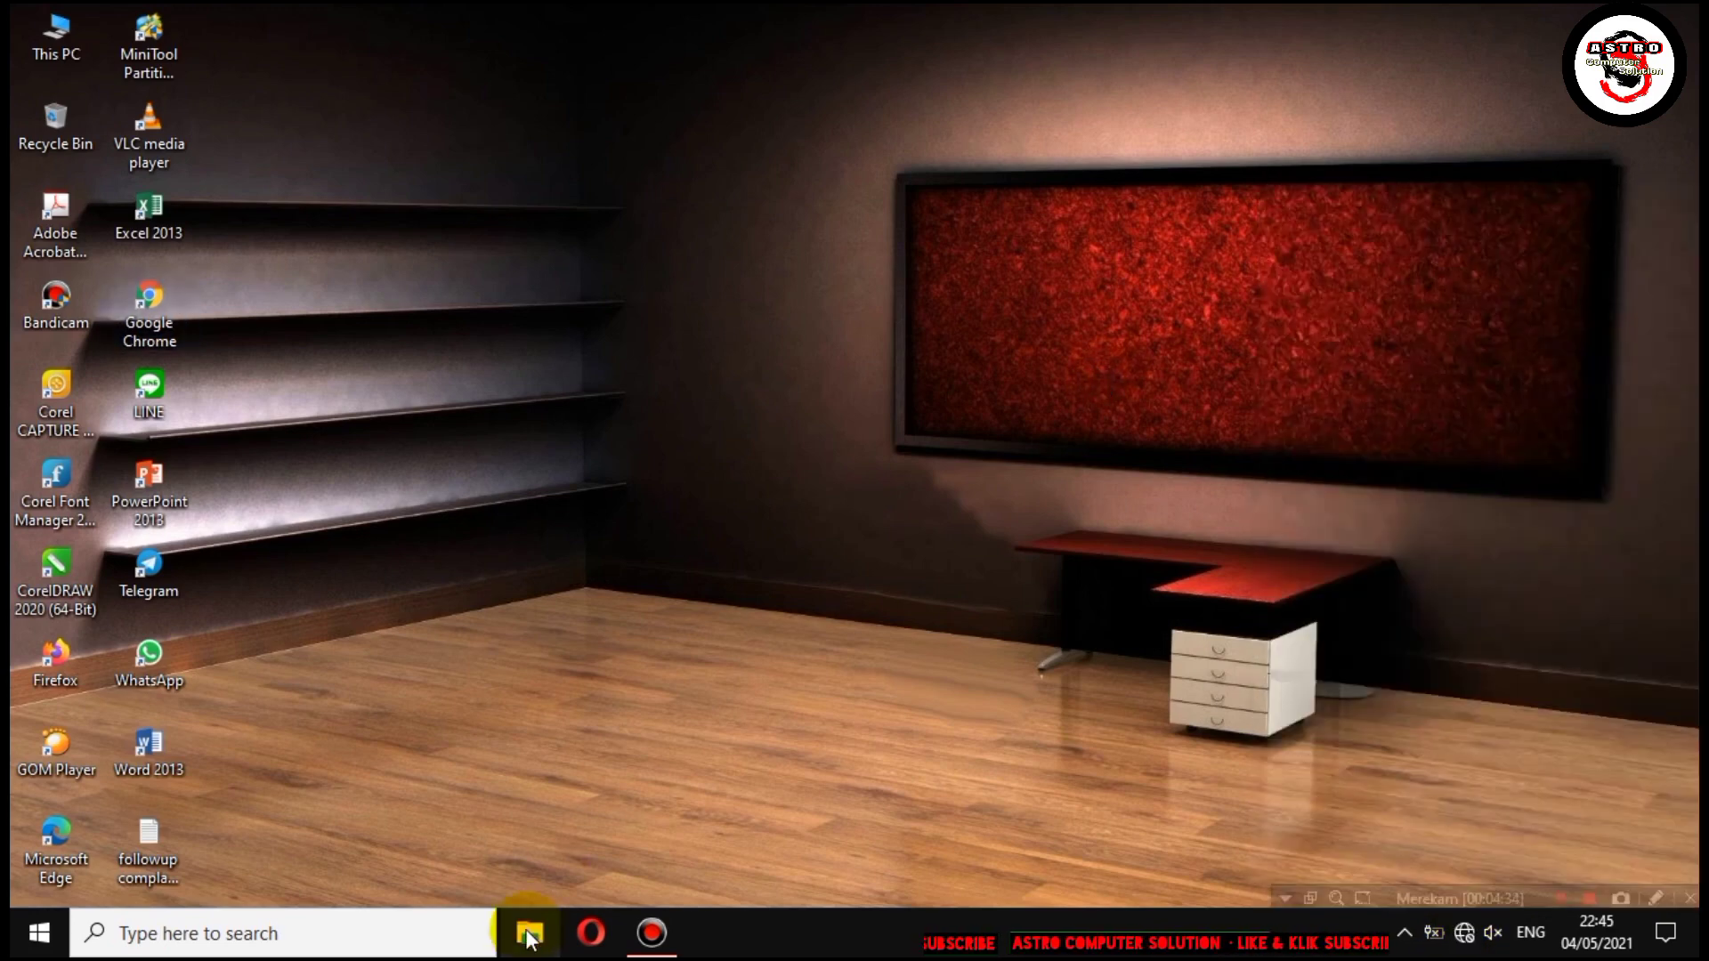
Open the Music folder in File Explorer and extract the o15-ctrremove.diagcab archive into that same folder.
key(super+e)
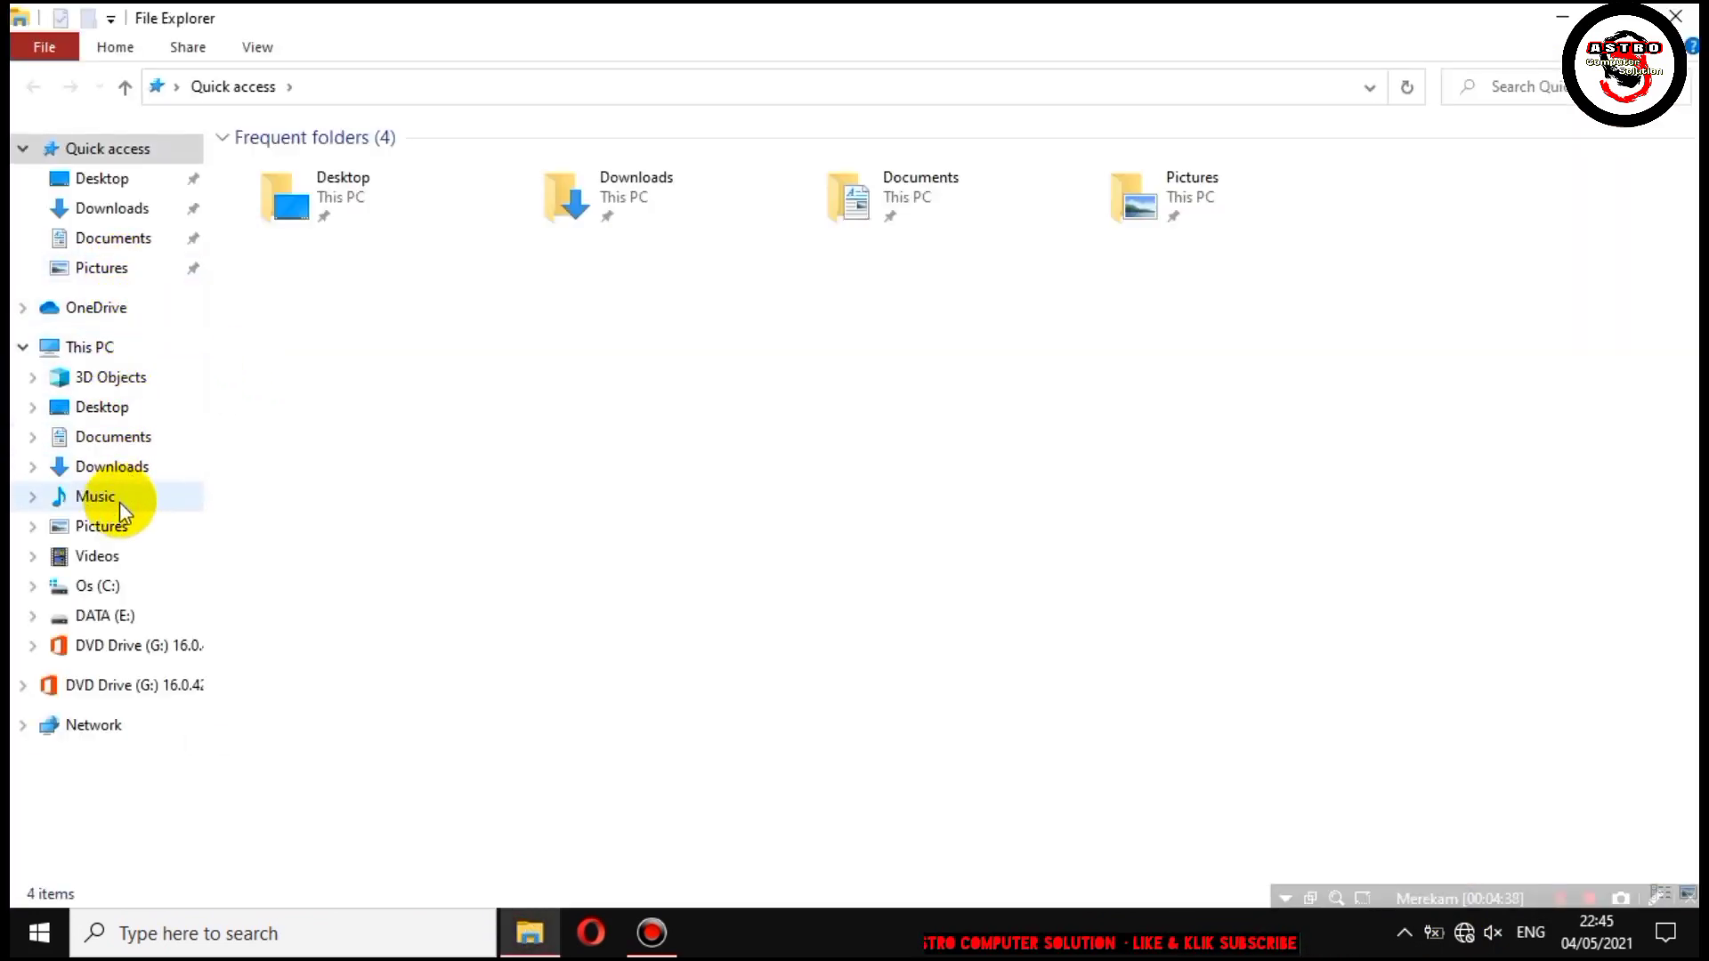
click(119, 500)
click(338, 225)
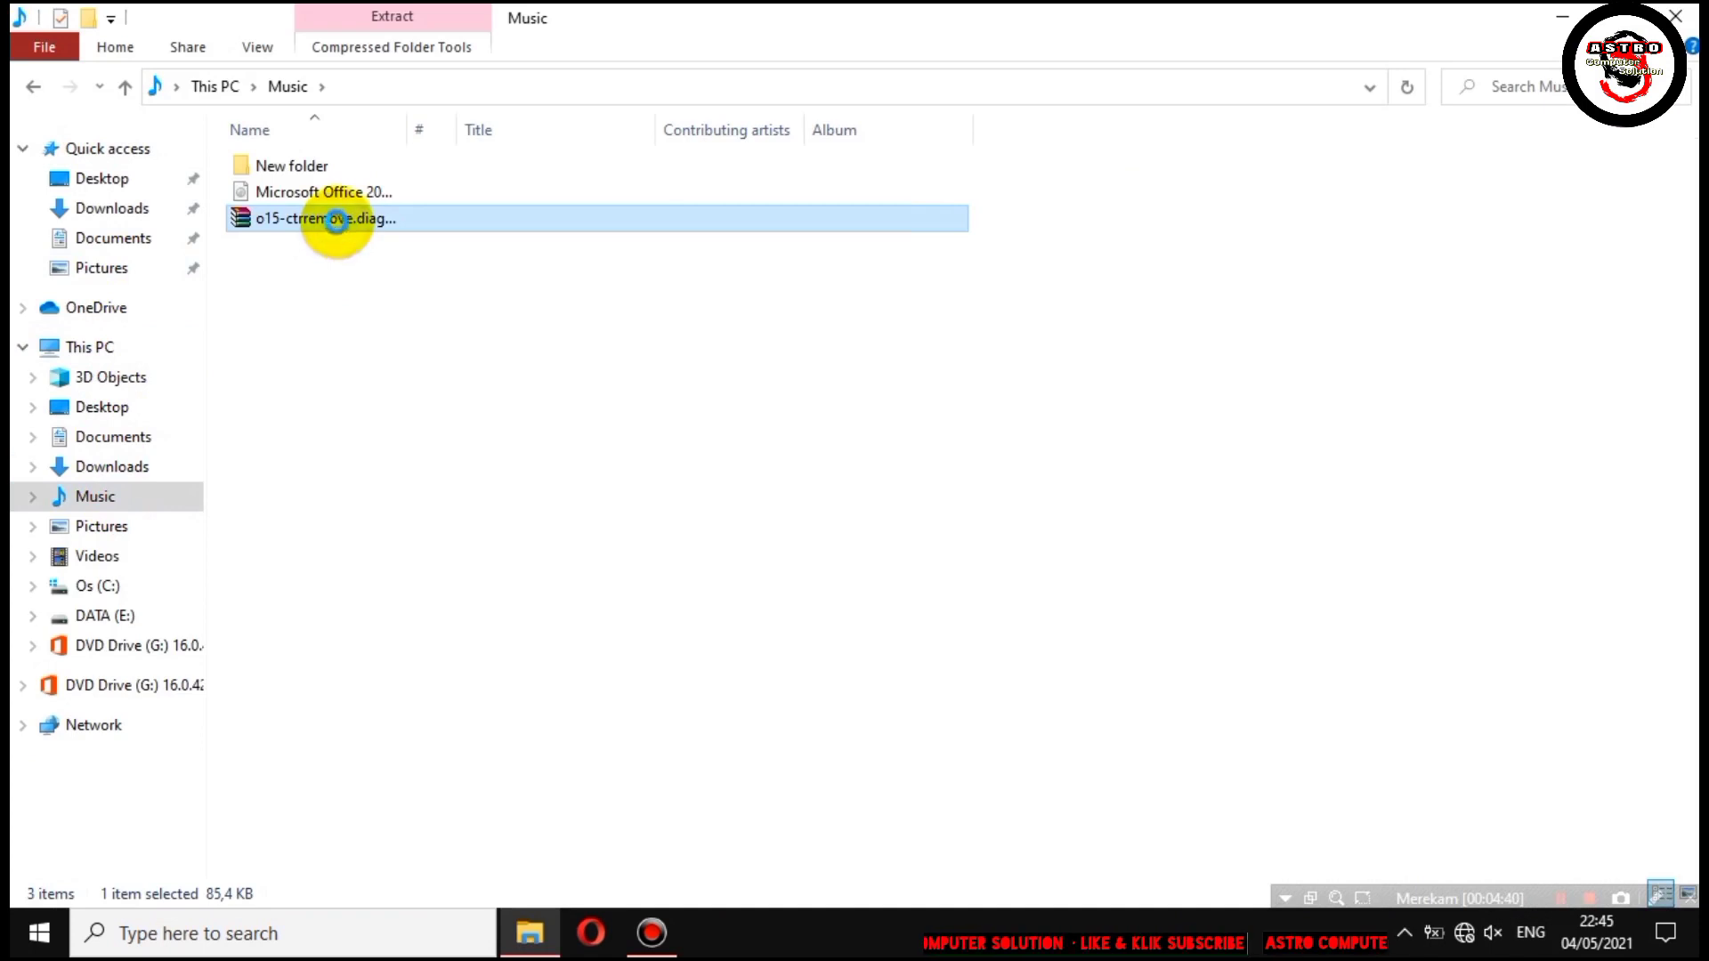
right_click(338, 228)
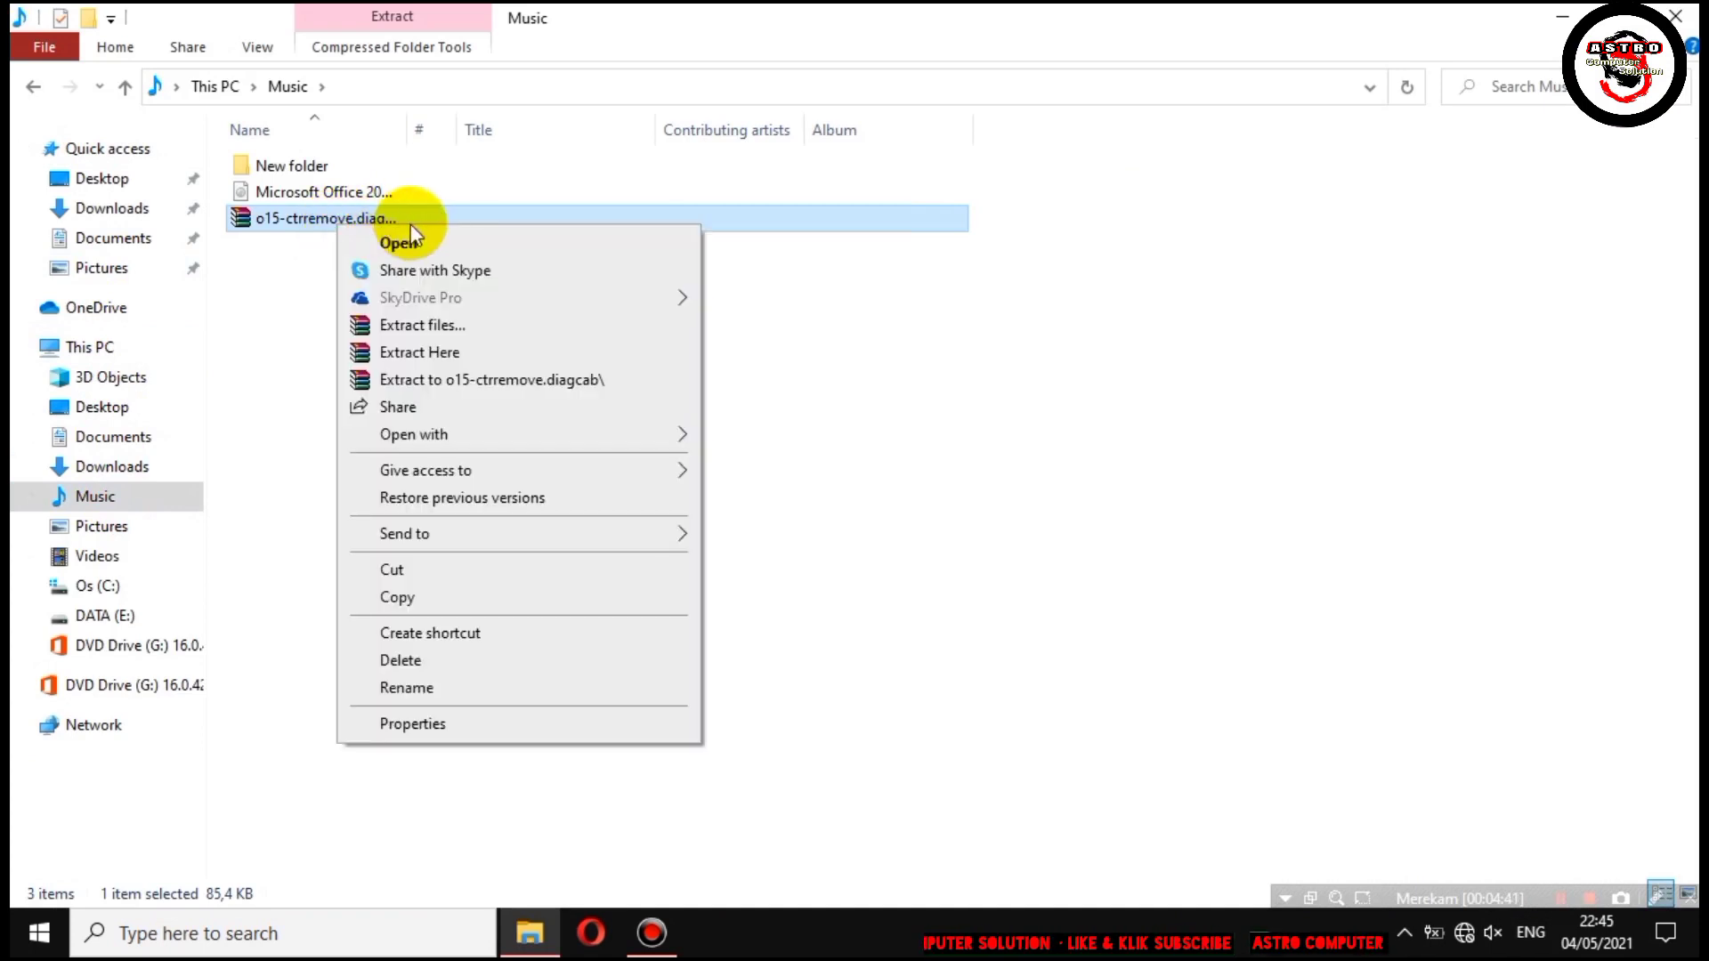
click(464, 354)
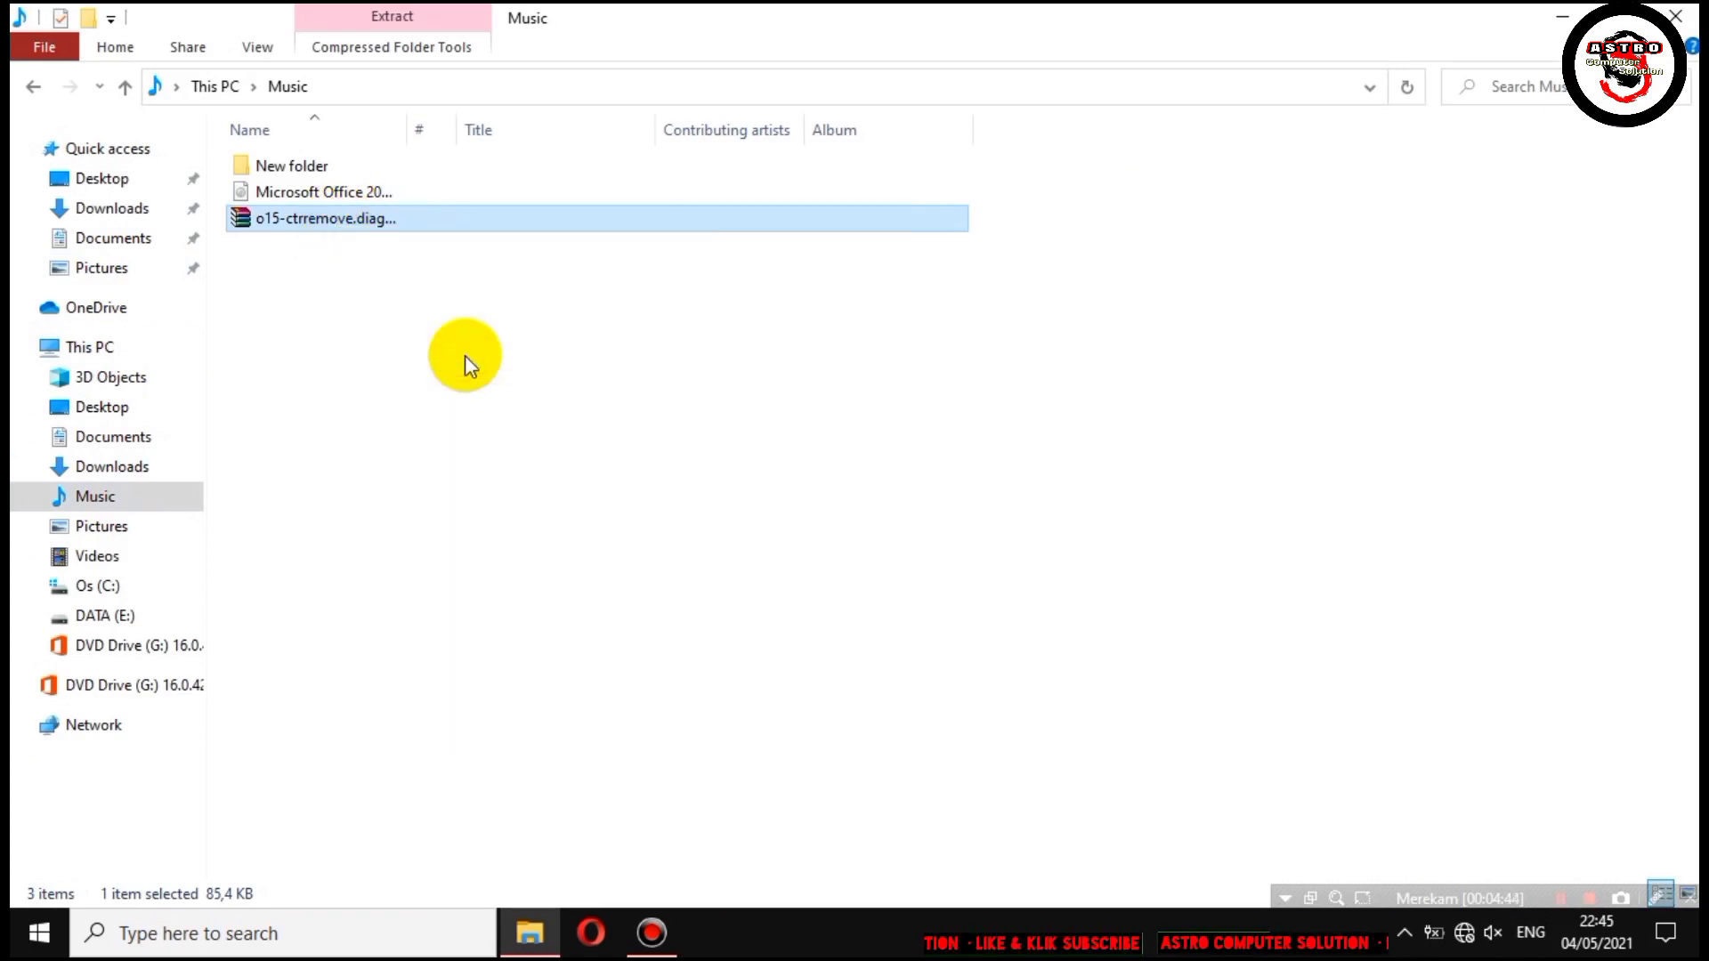
Run the extracted o15-ctrremove file and start the Uninstall Microsoft Office troubleshooter.
click(301, 243)
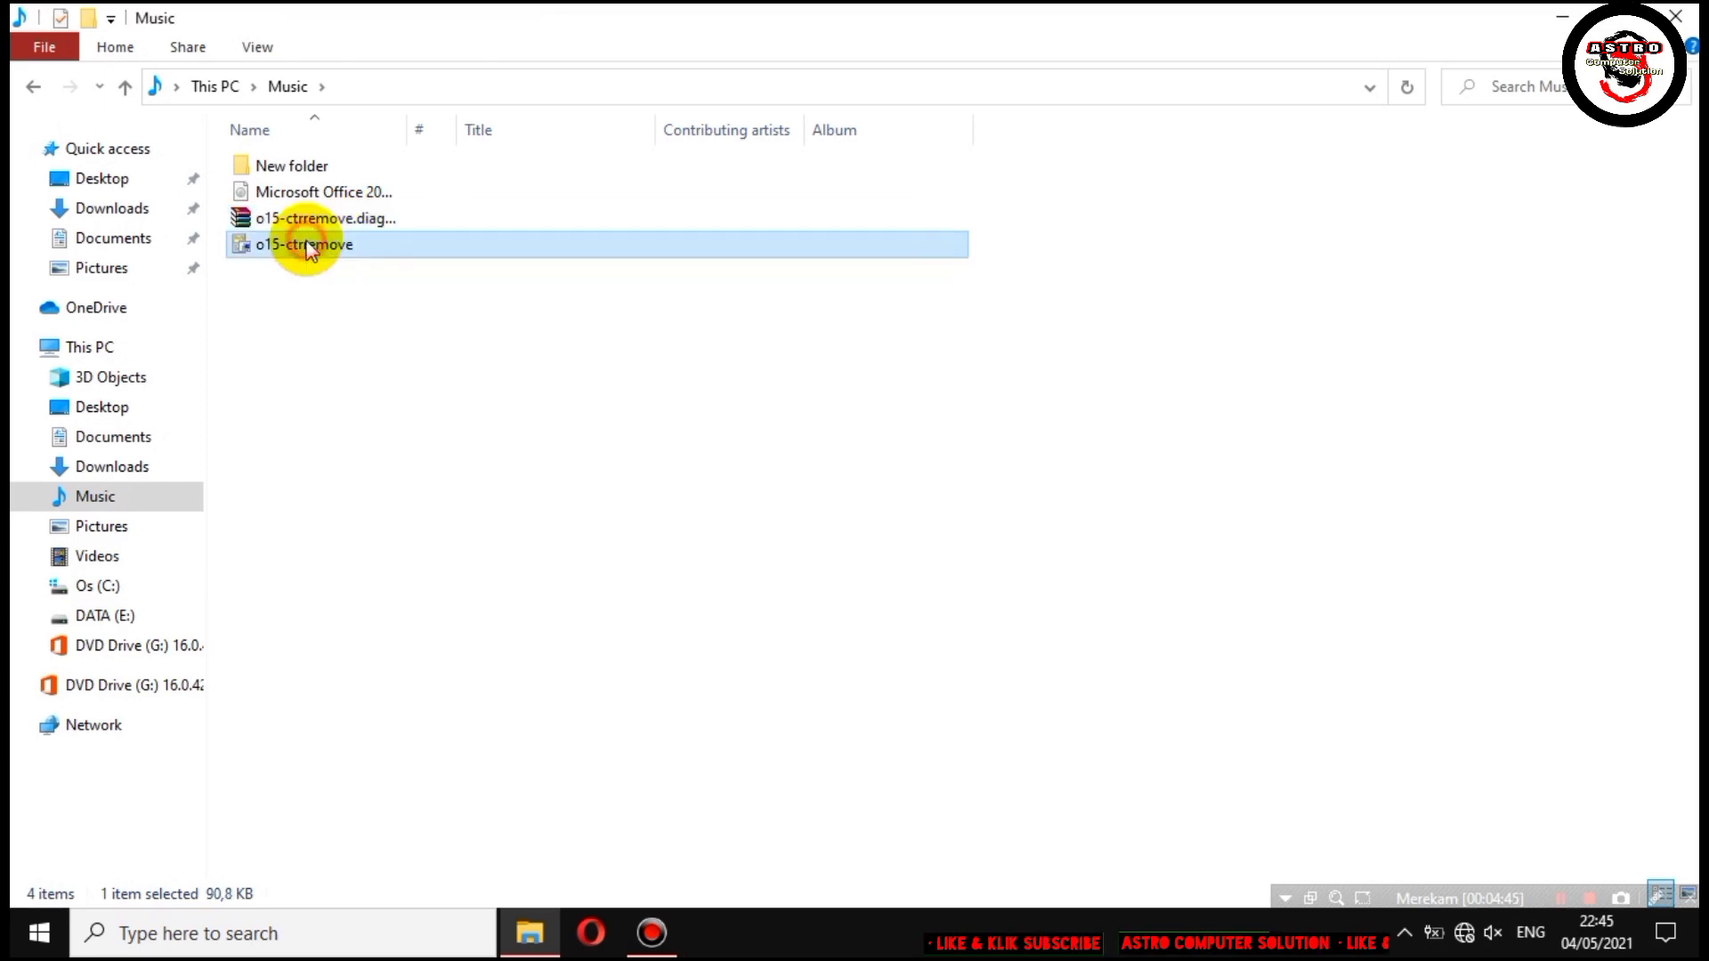
right_click(371, 246)
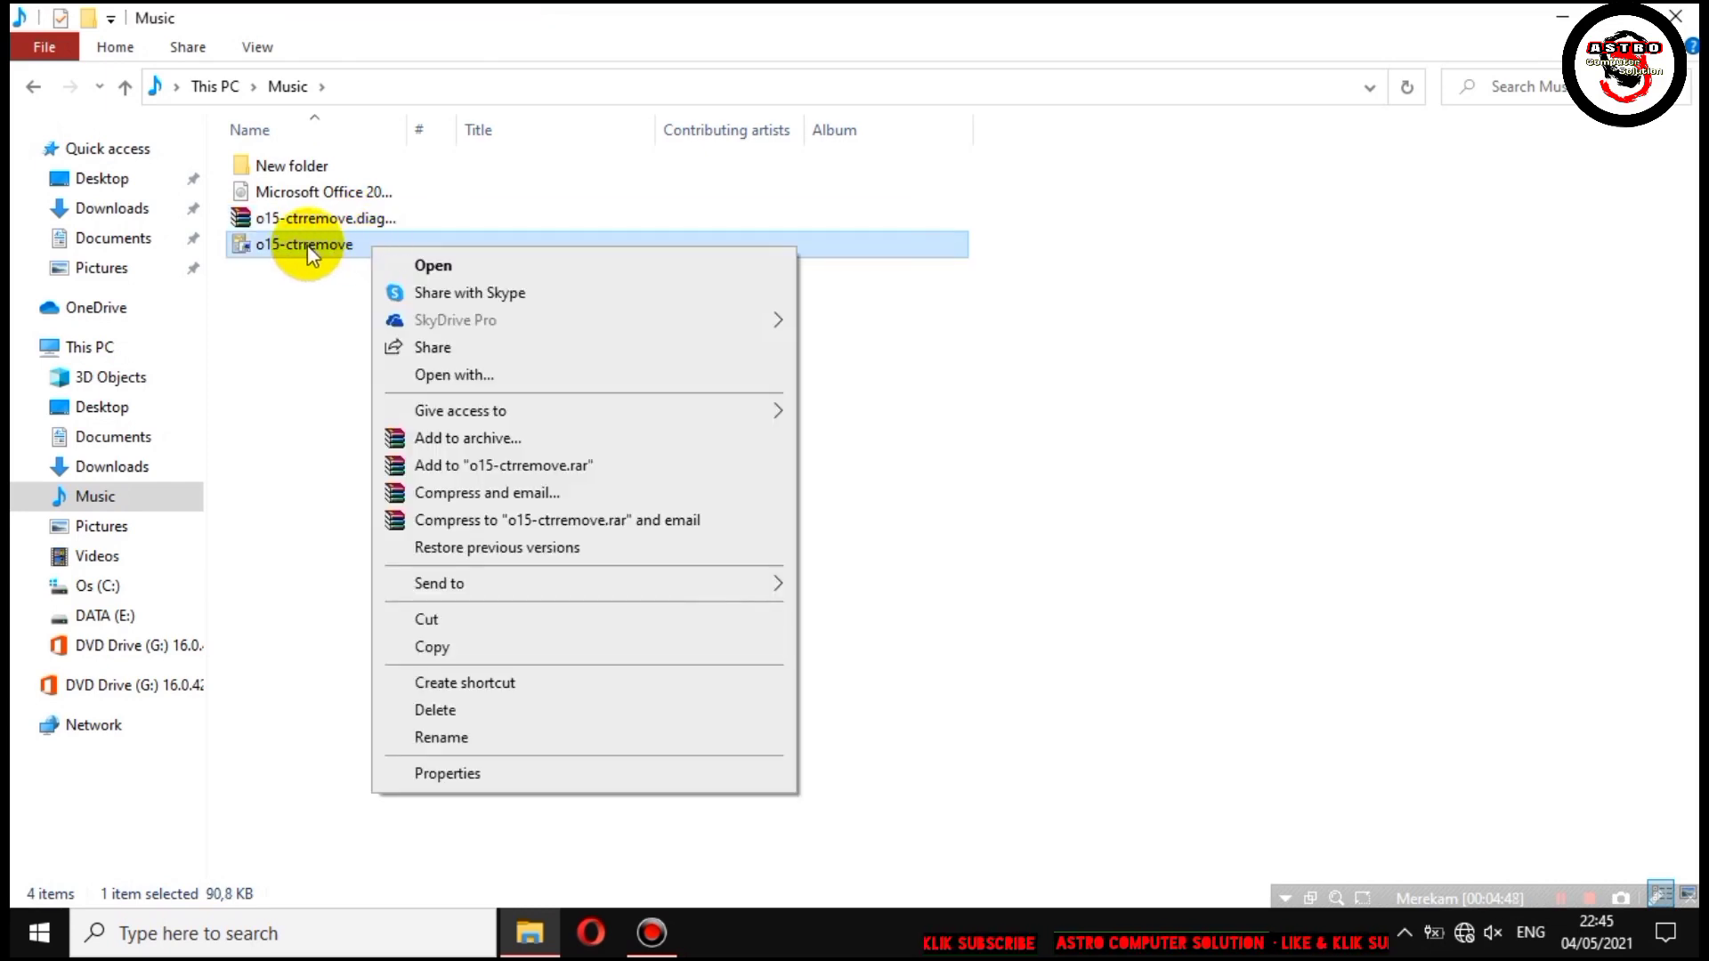
click(307, 244)
click(370, 276)
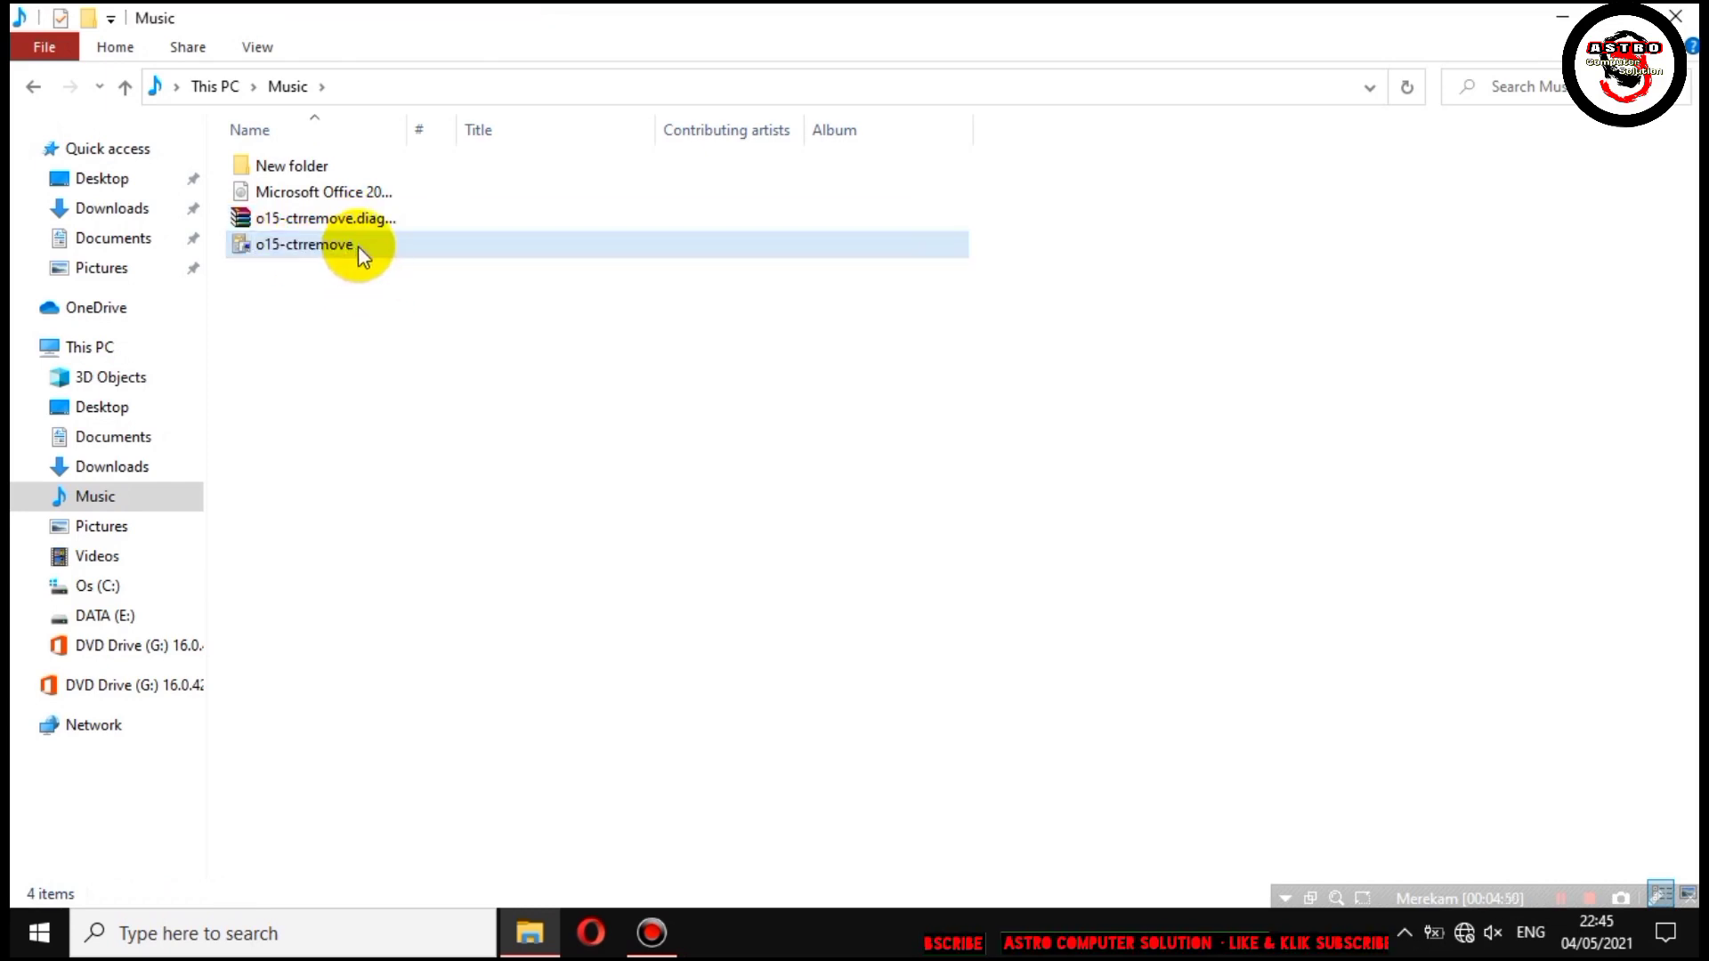
double_click(361, 247)
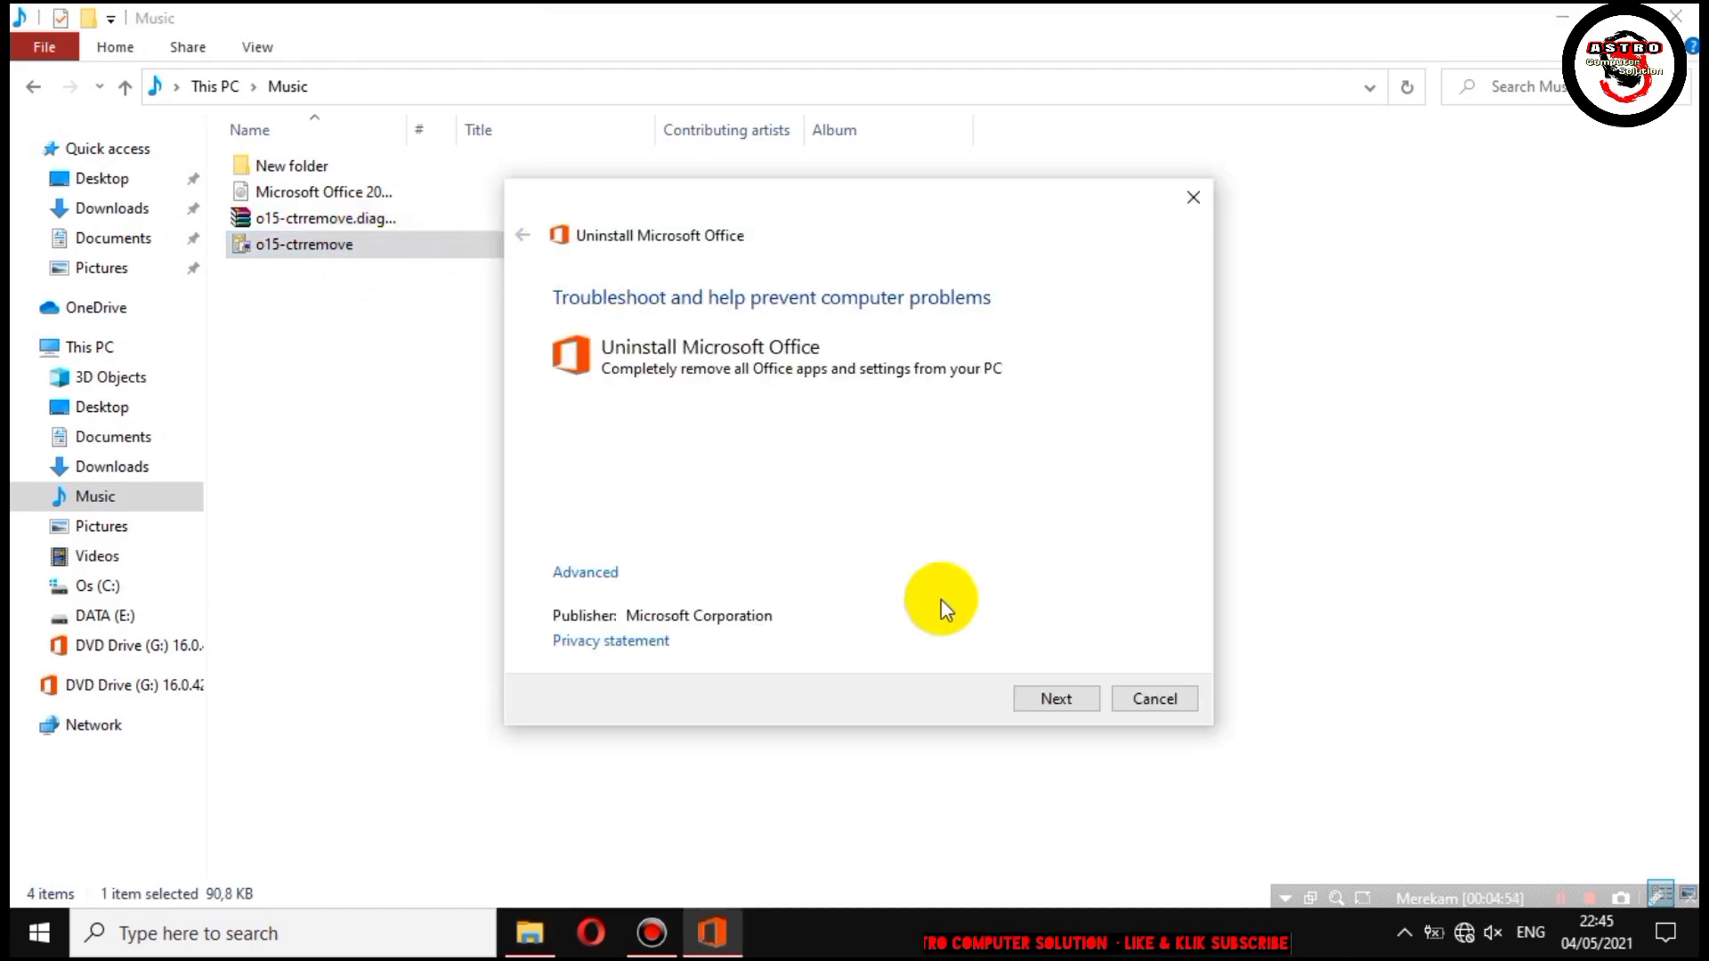
click(1076, 698)
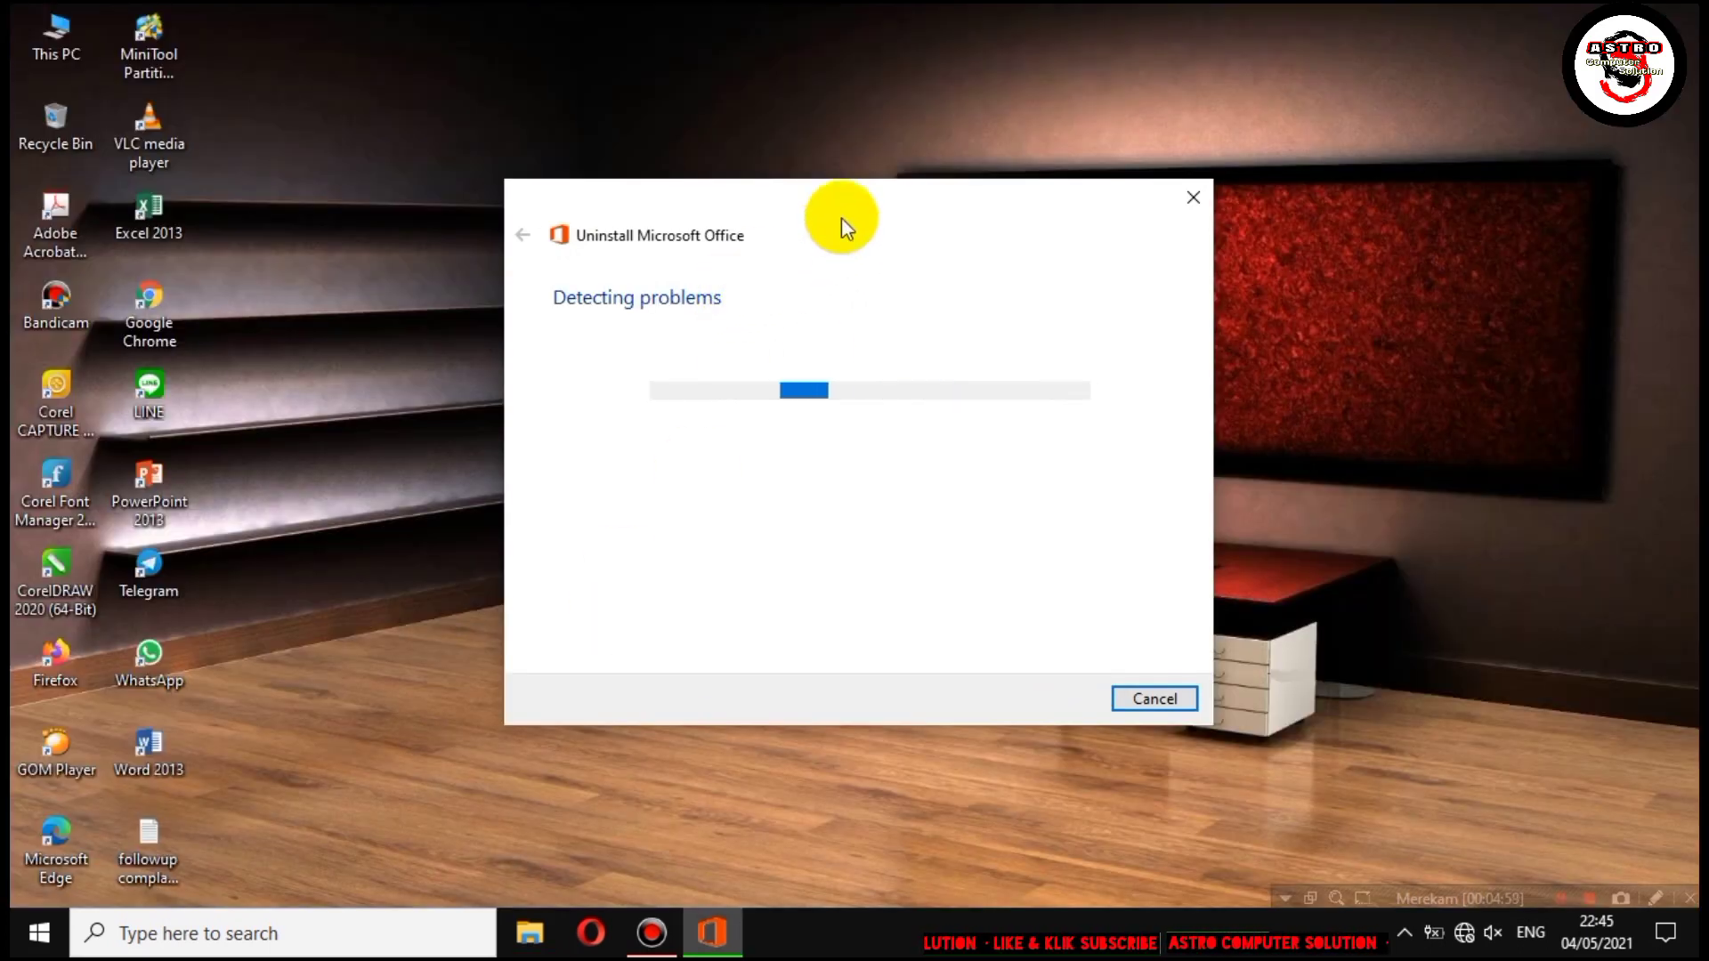
Agree to completely remove all Office apps and settings from the PC, and continue once the uninstallation finishes.
drag(841, 218, 841, 78)
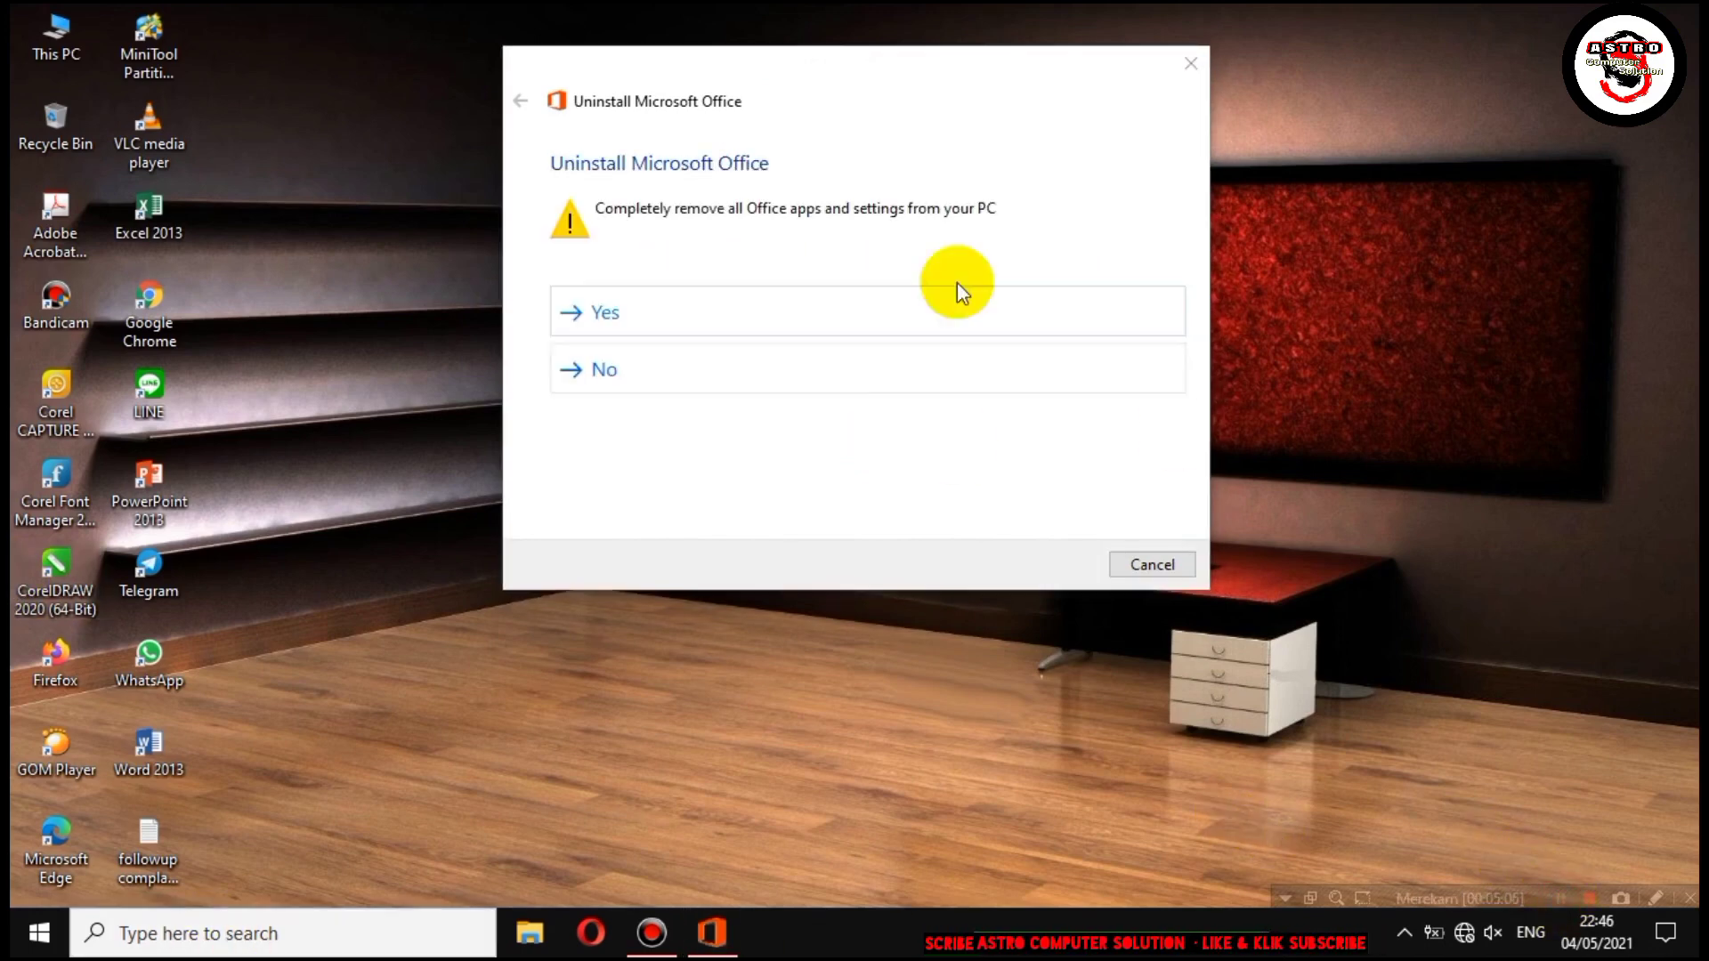
click(694, 321)
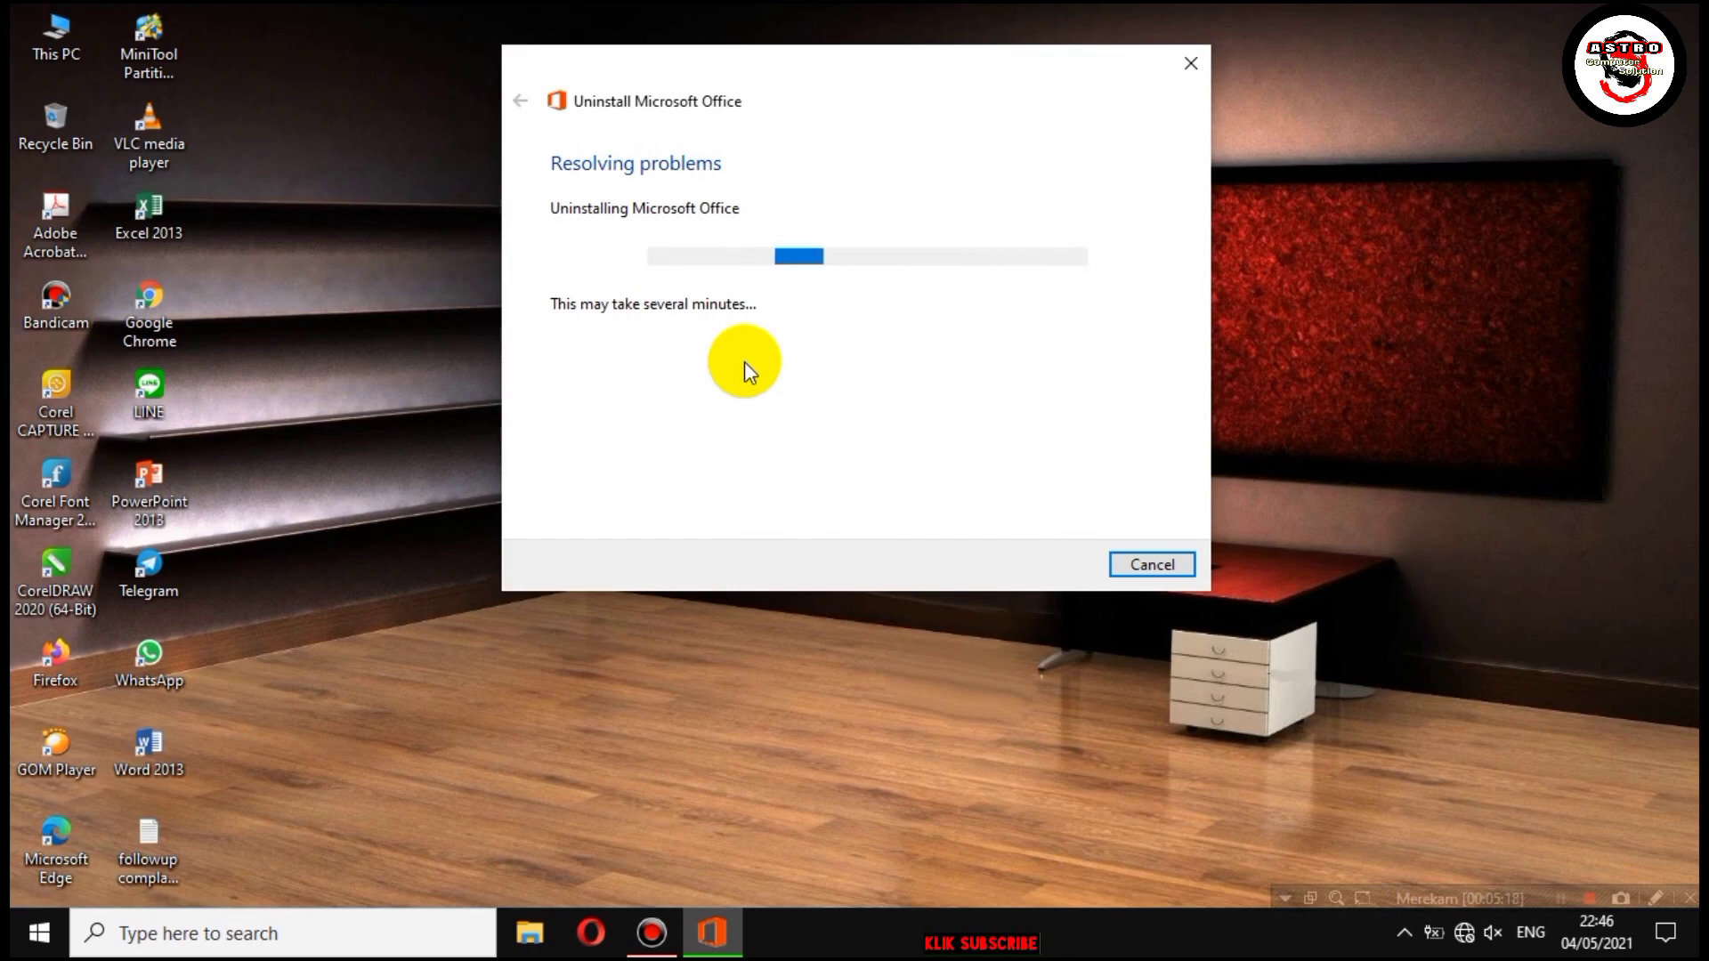
click(1564, 899)
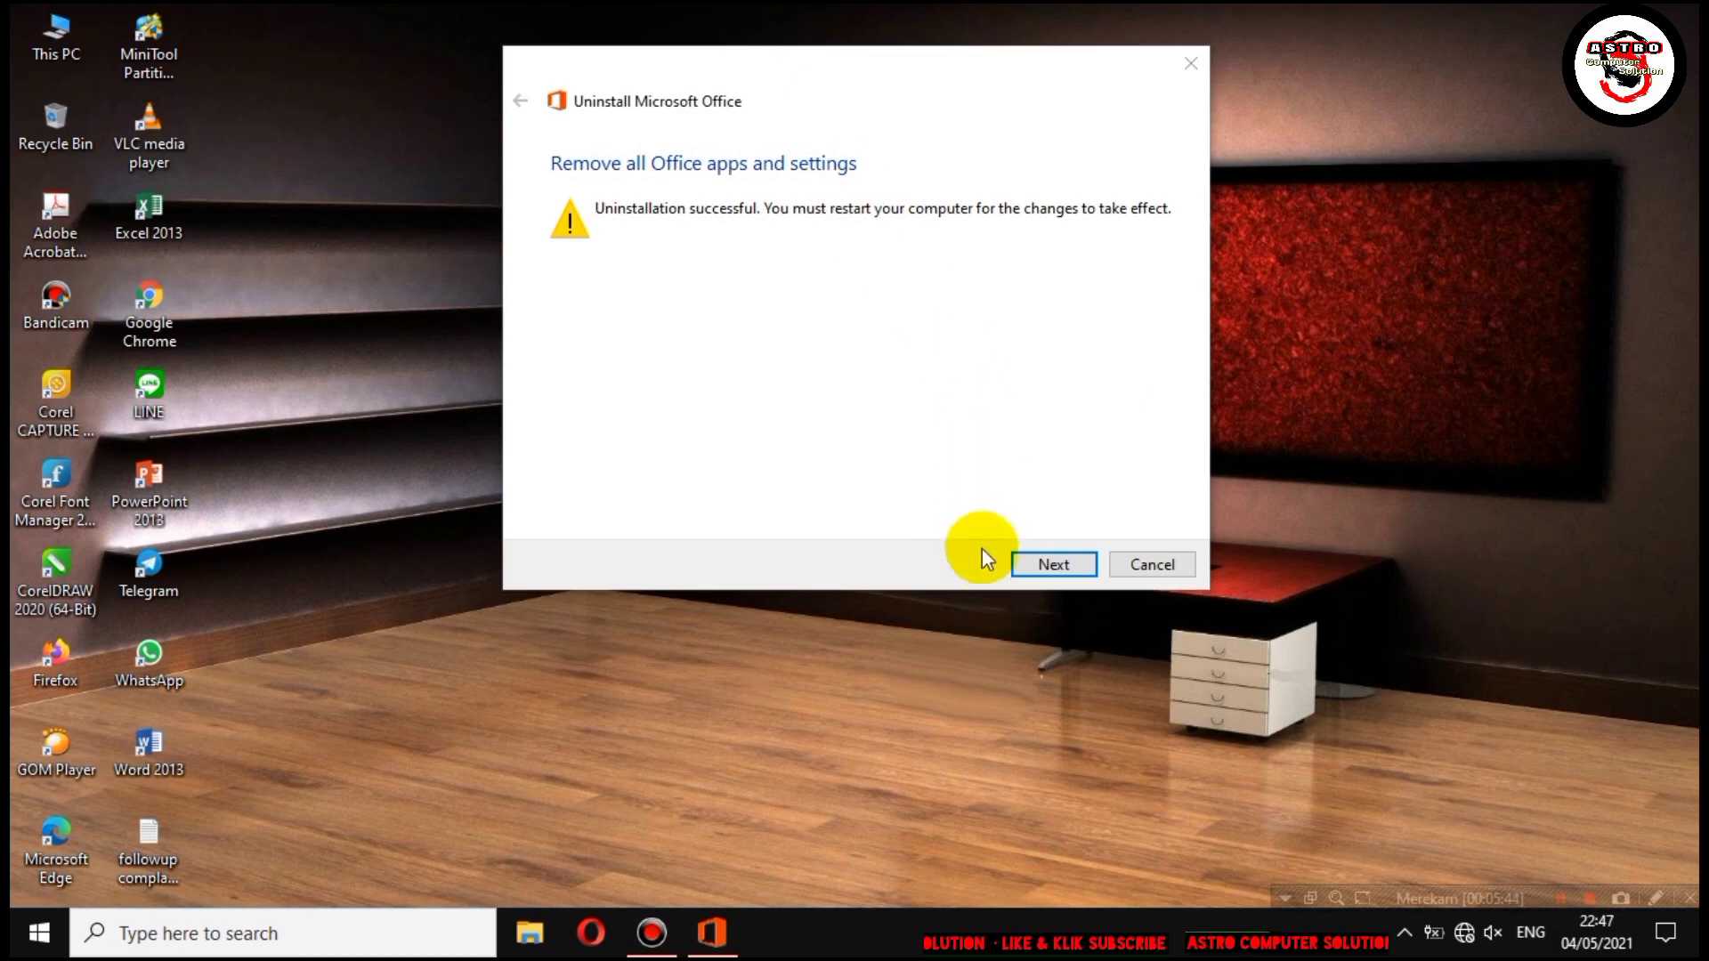
click(1066, 573)
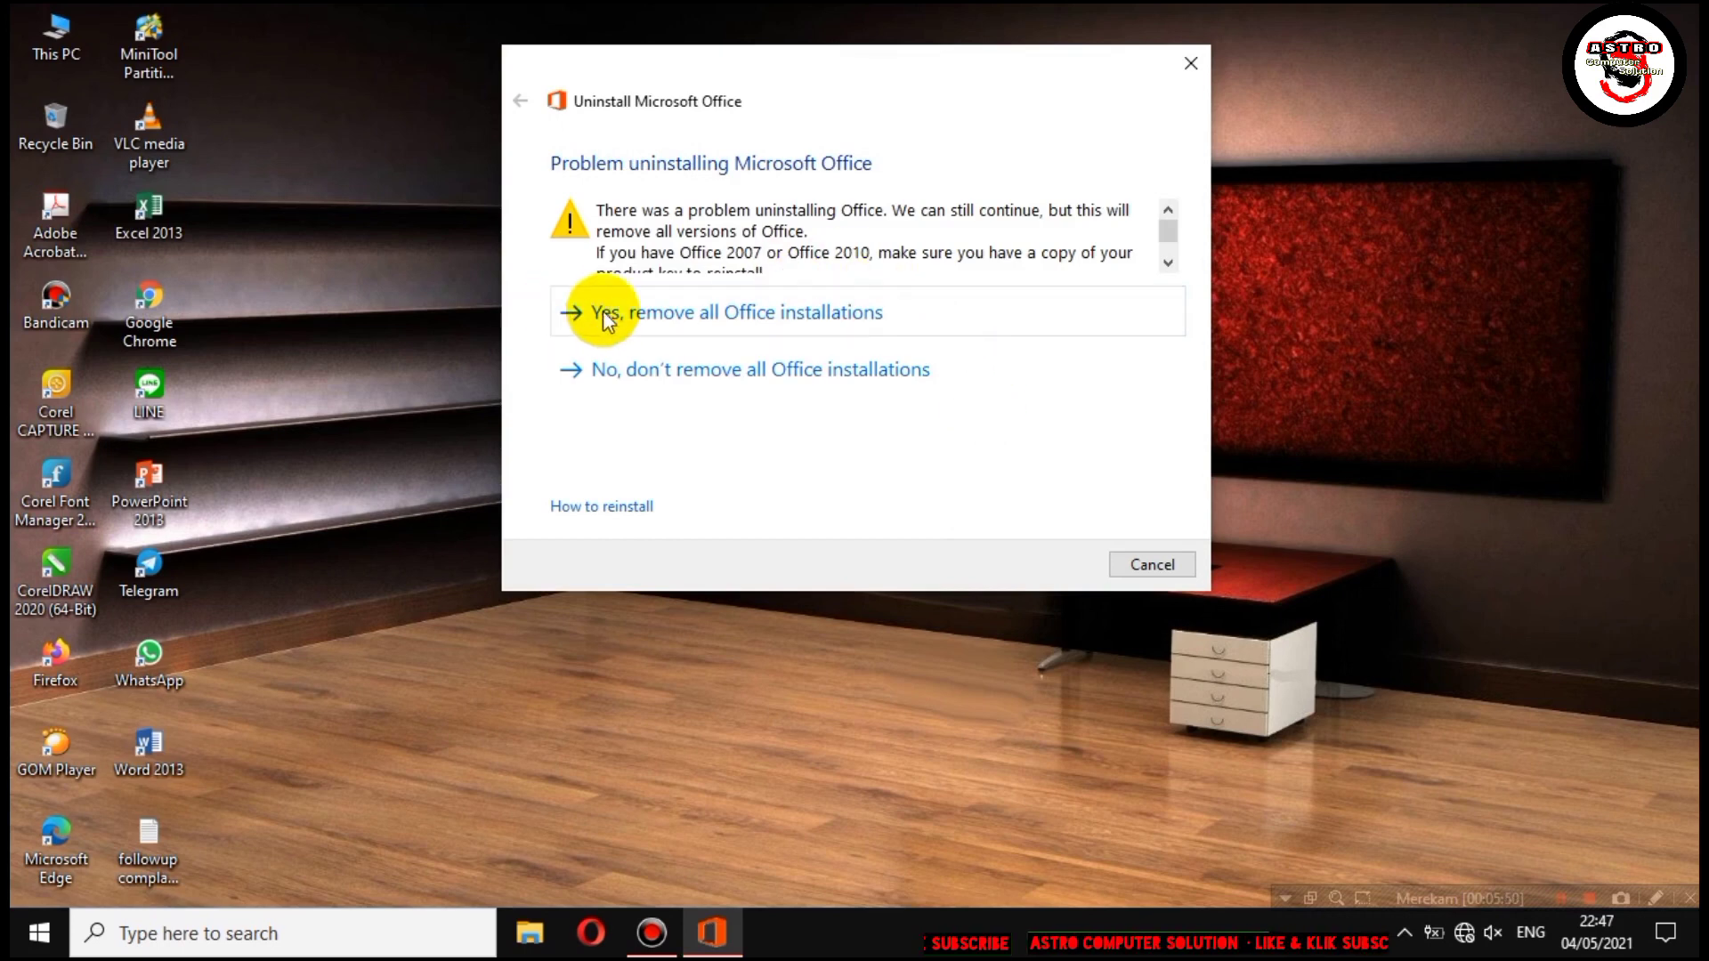
Choose to remove all Office installations and continue past the restart notice.
click(878, 313)
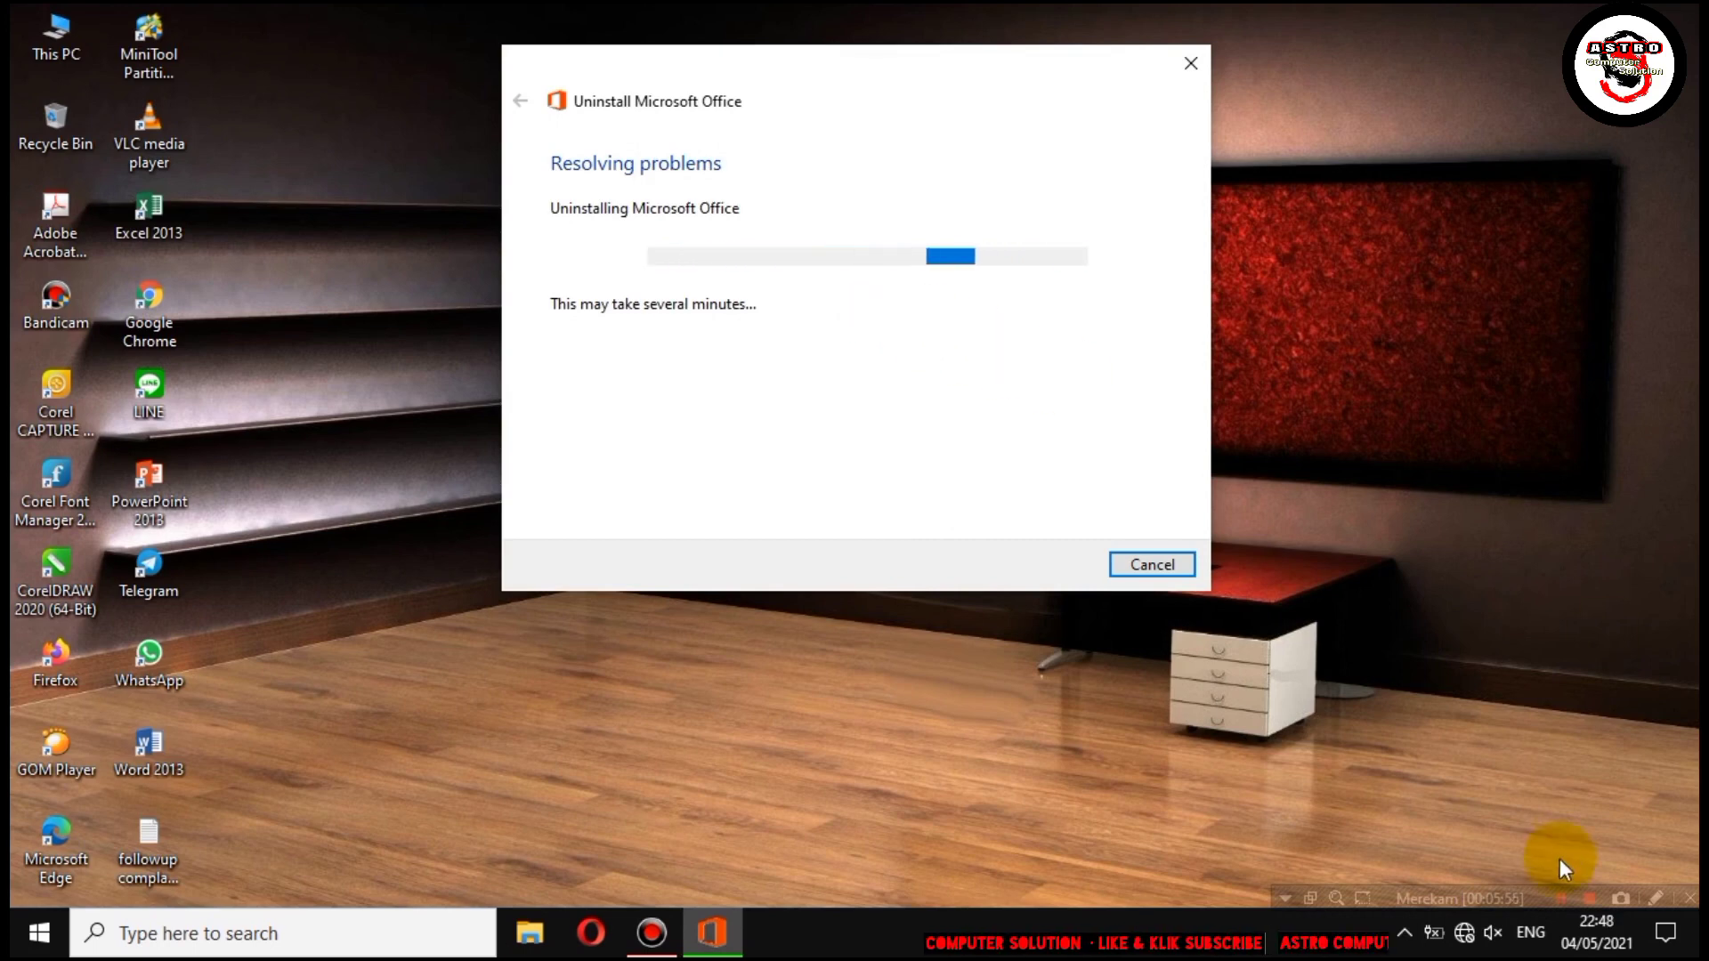
click(1563, 897)
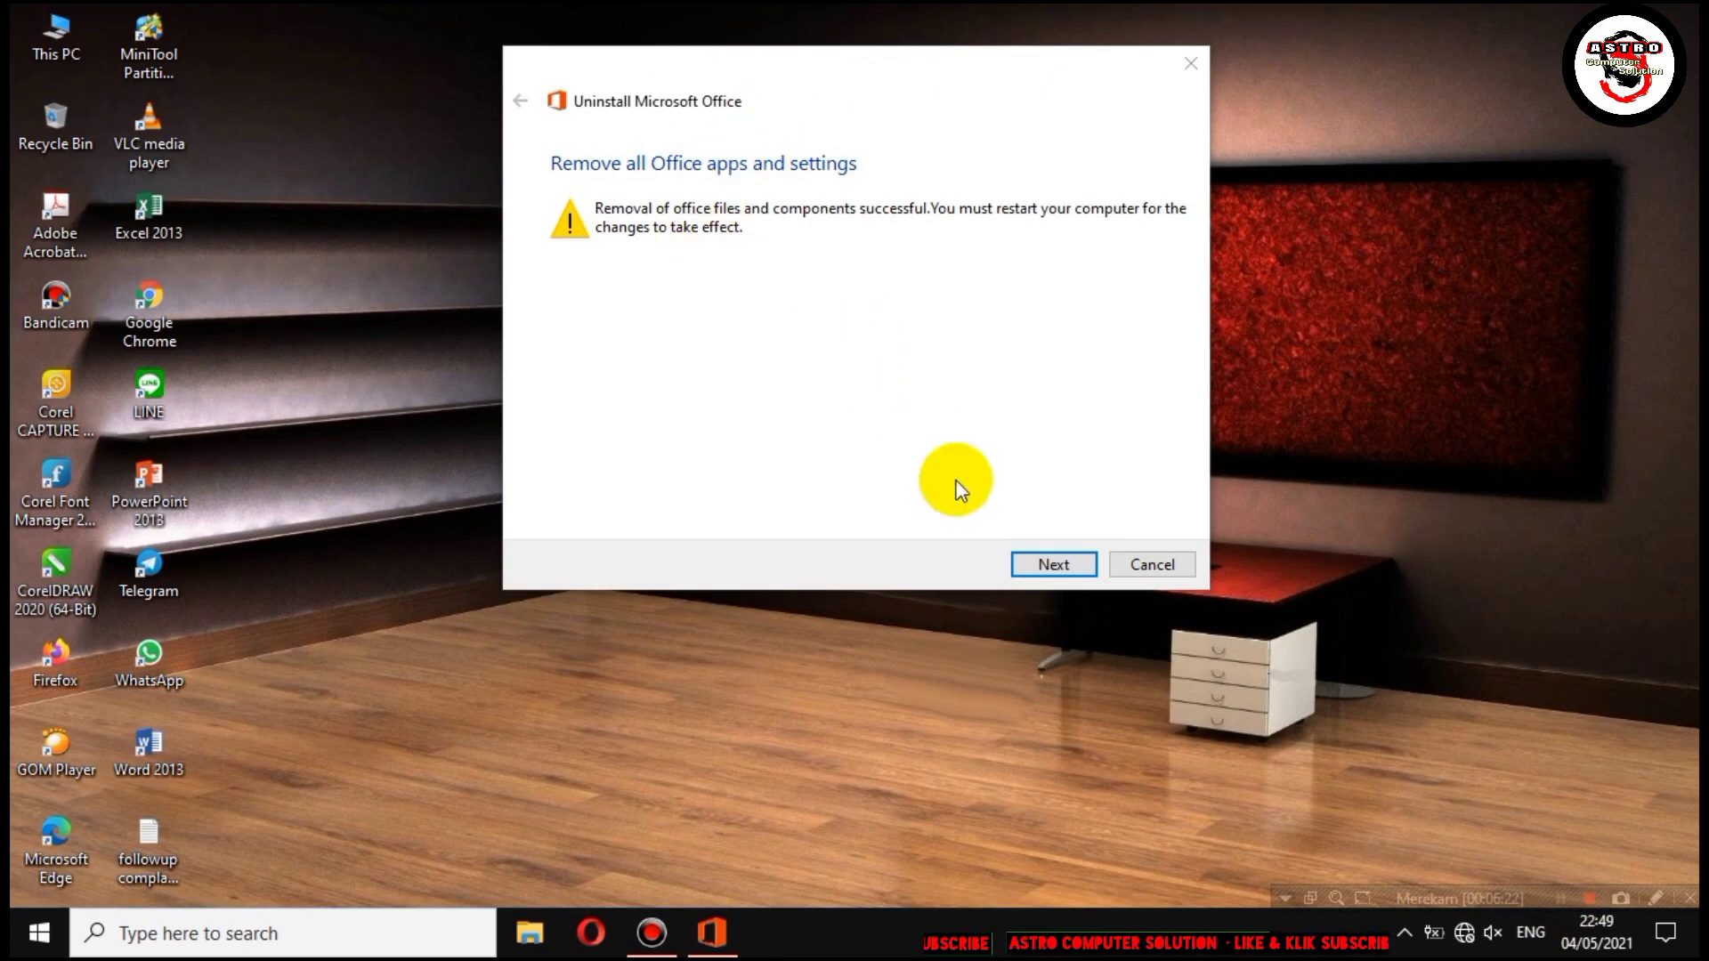
click(1045, 564)
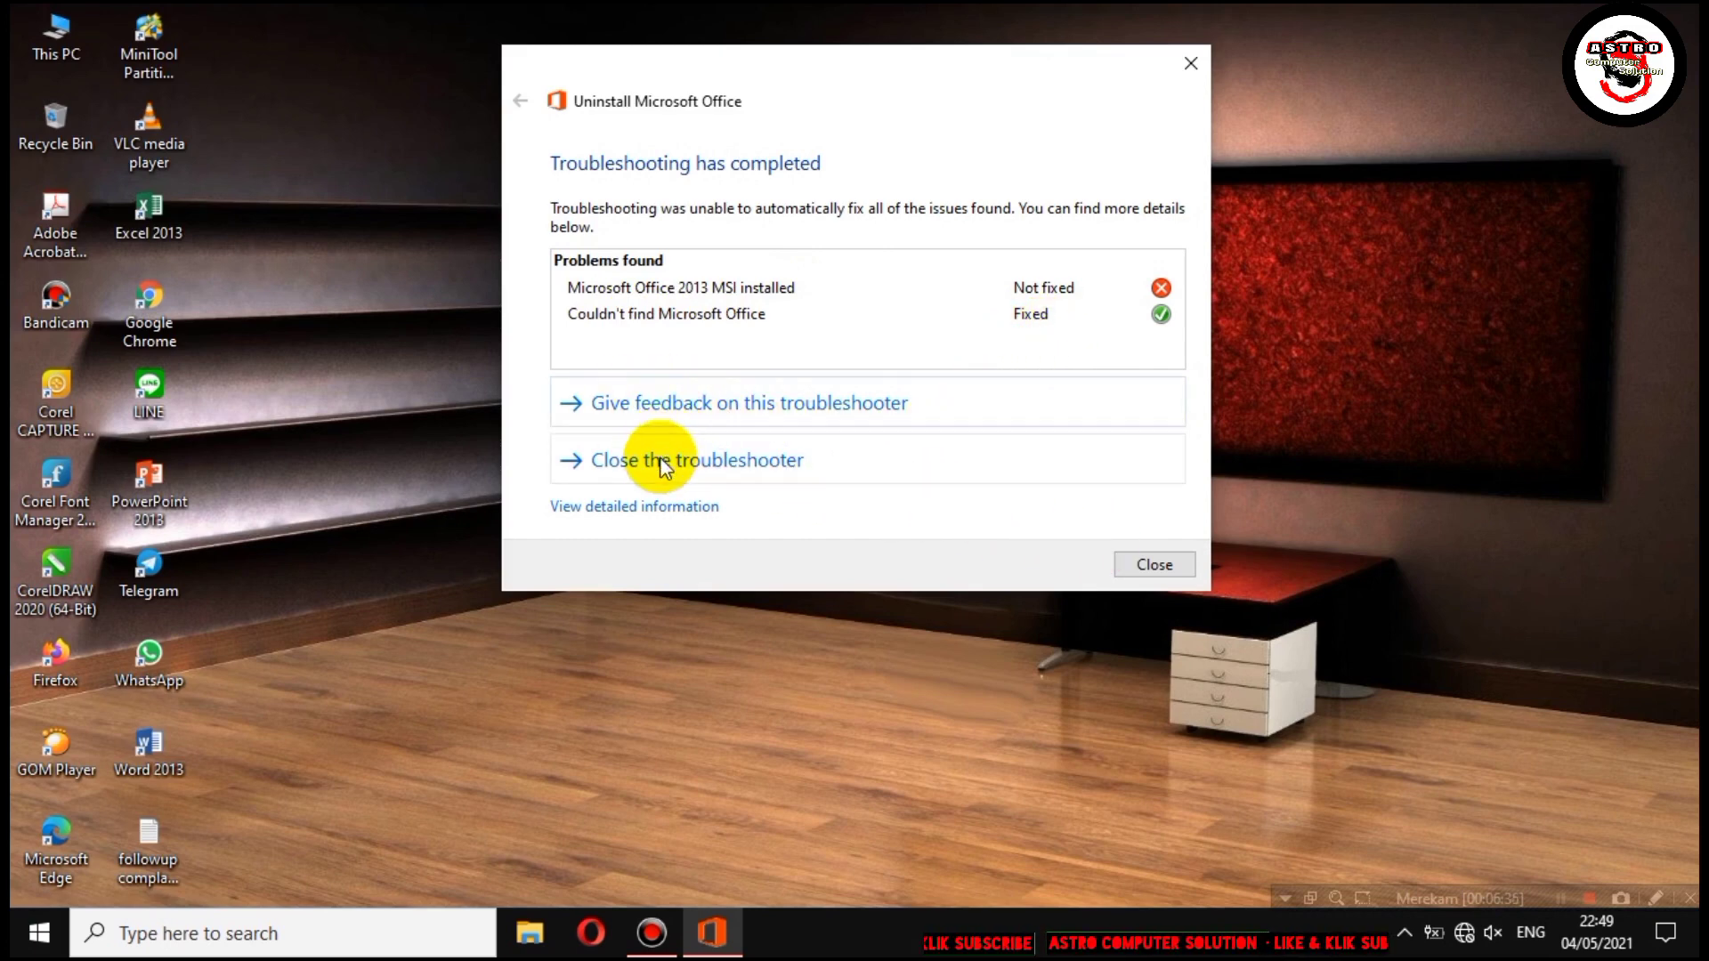
Leave the completed troubleshooter through its feedback option and close Feedback Hub.
click(701, 407)
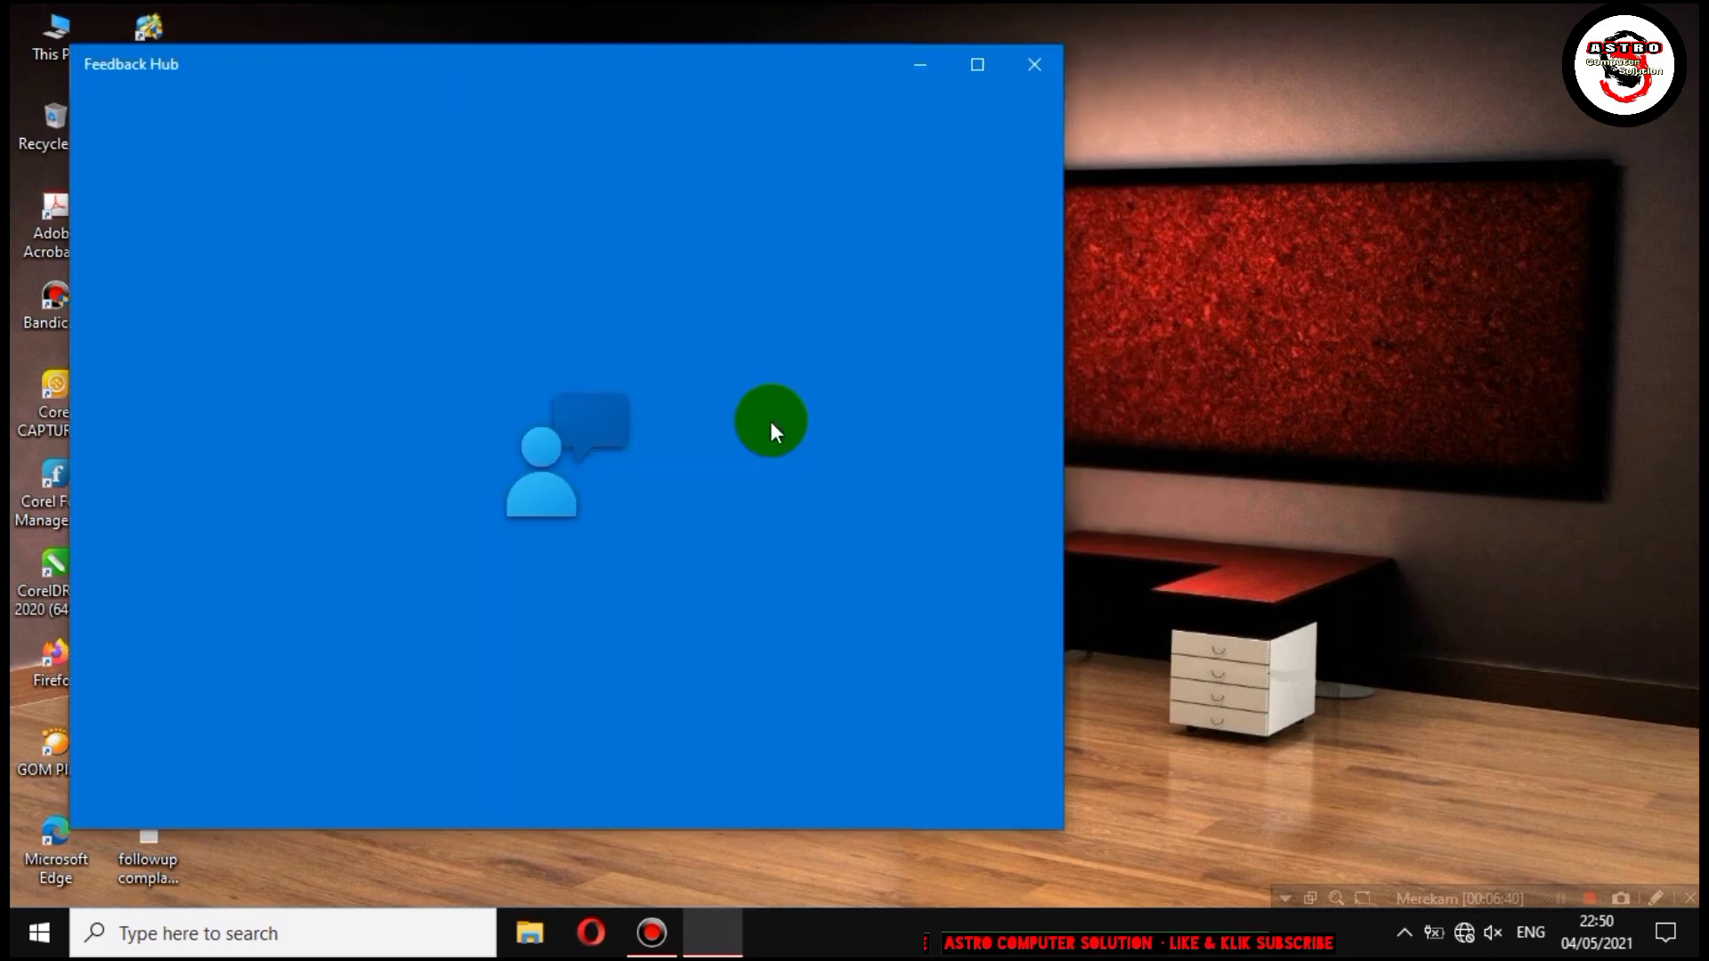
click(1034, 64)
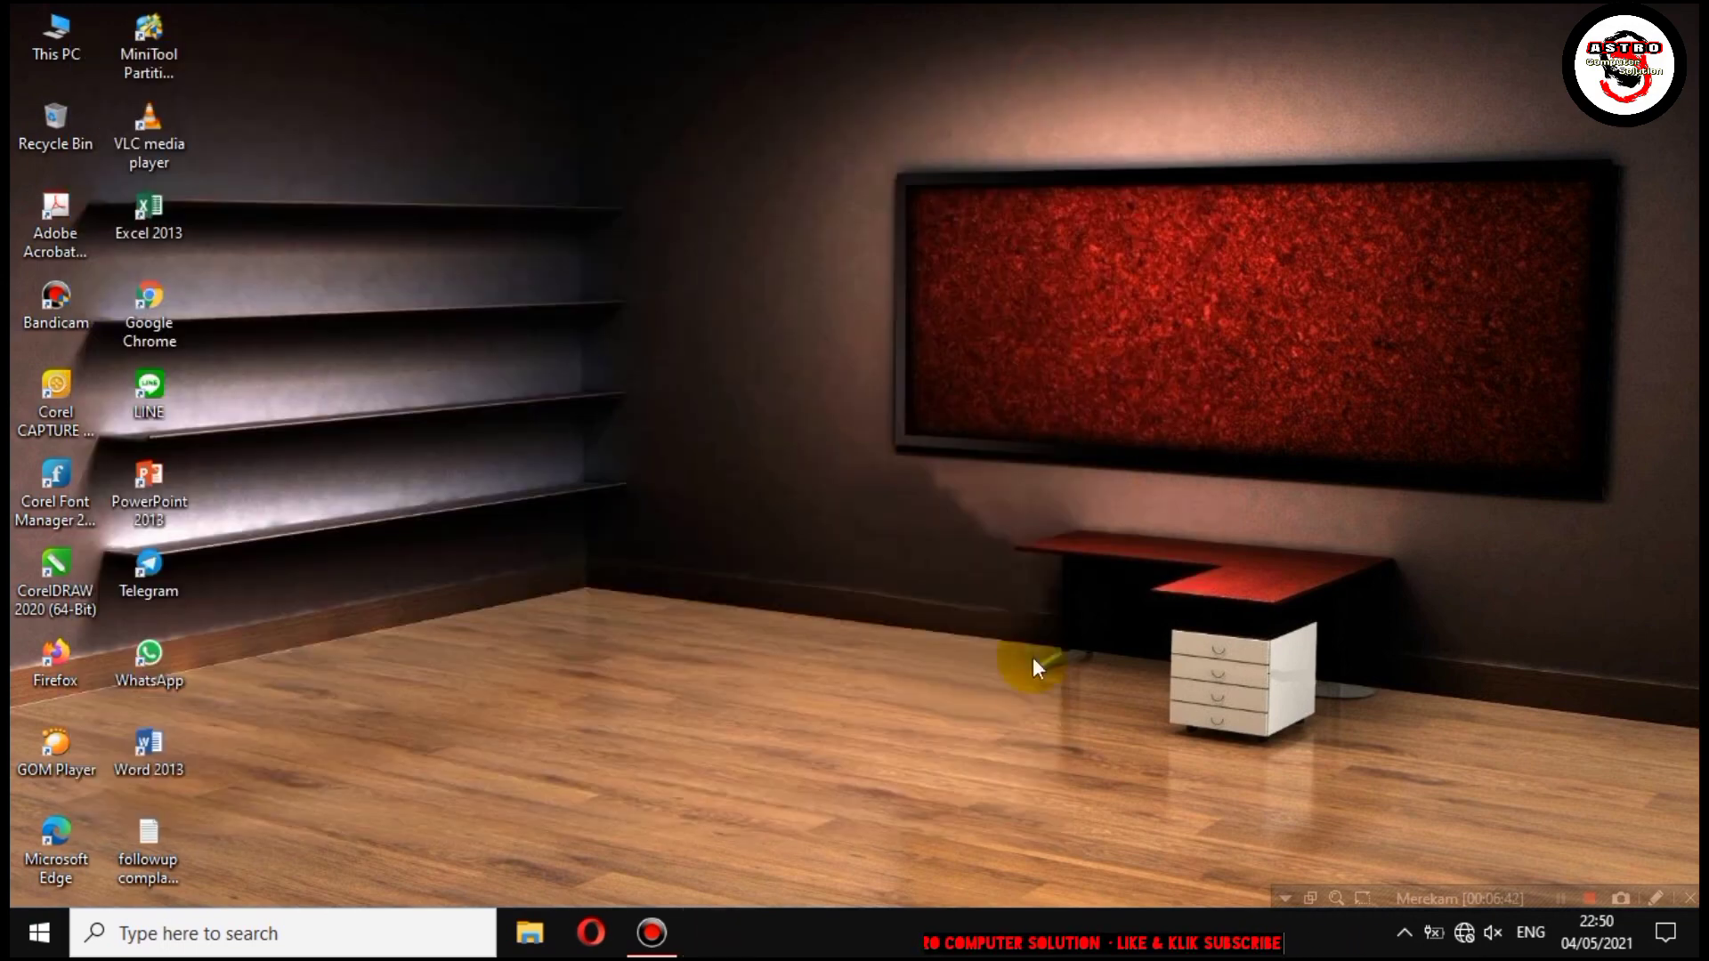
Restart the computer.
click(35, 947)
click(40, 883)
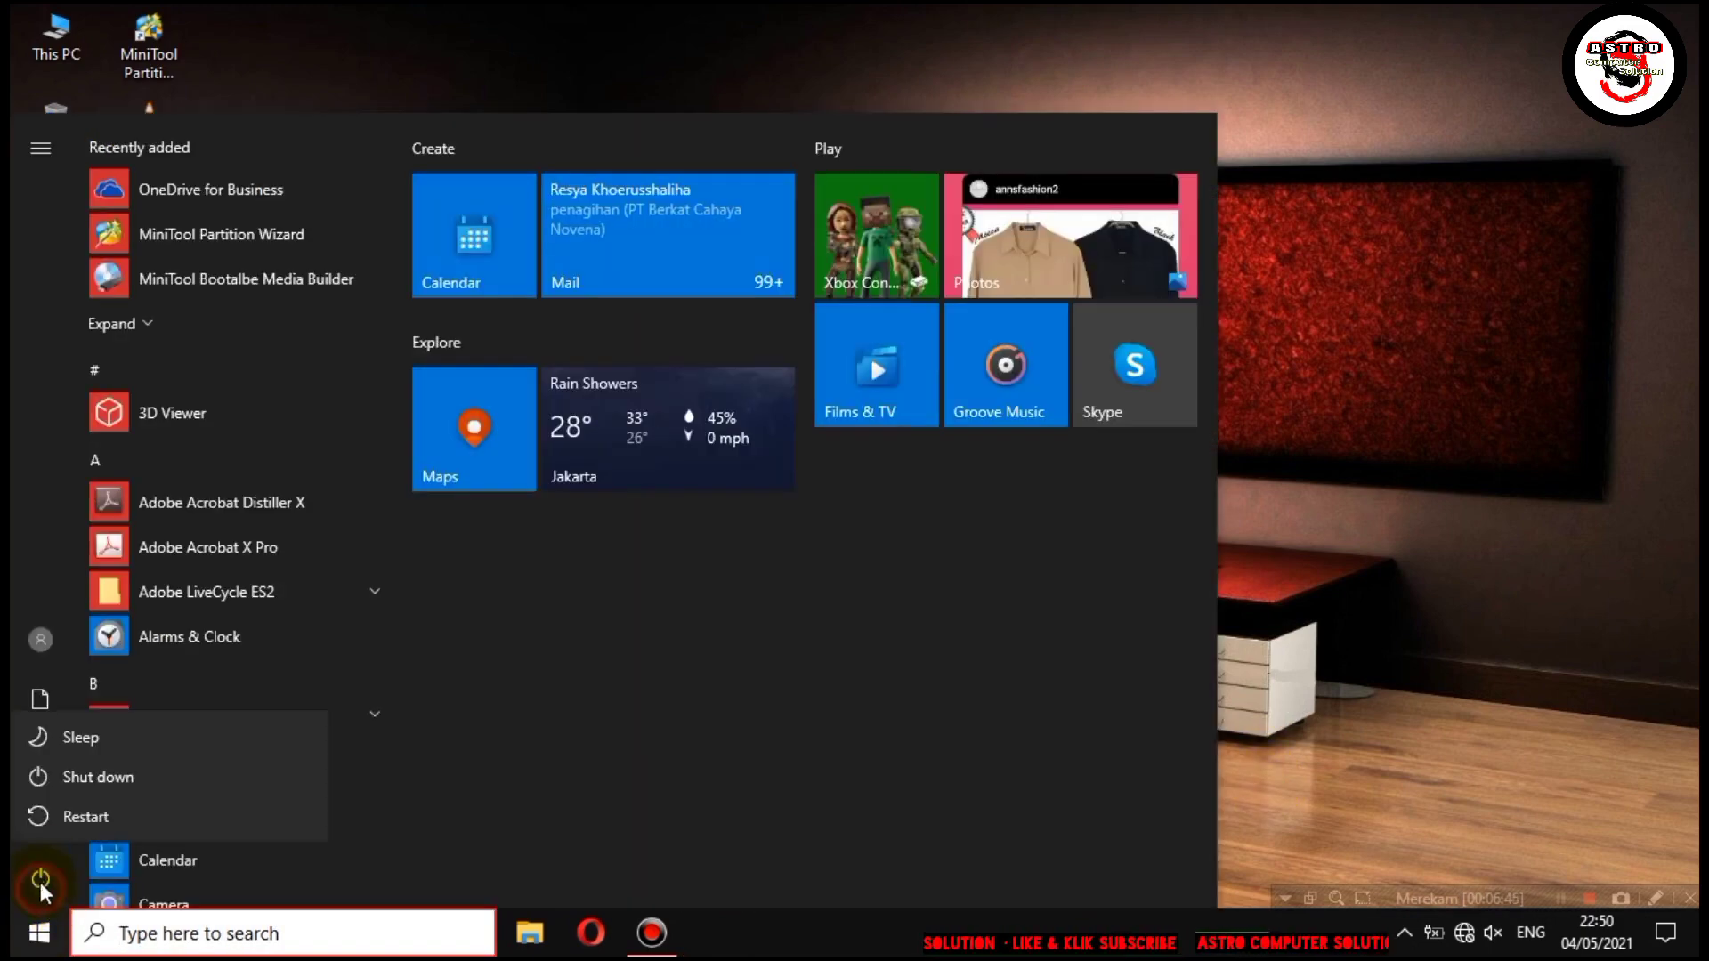
click(83, 819)
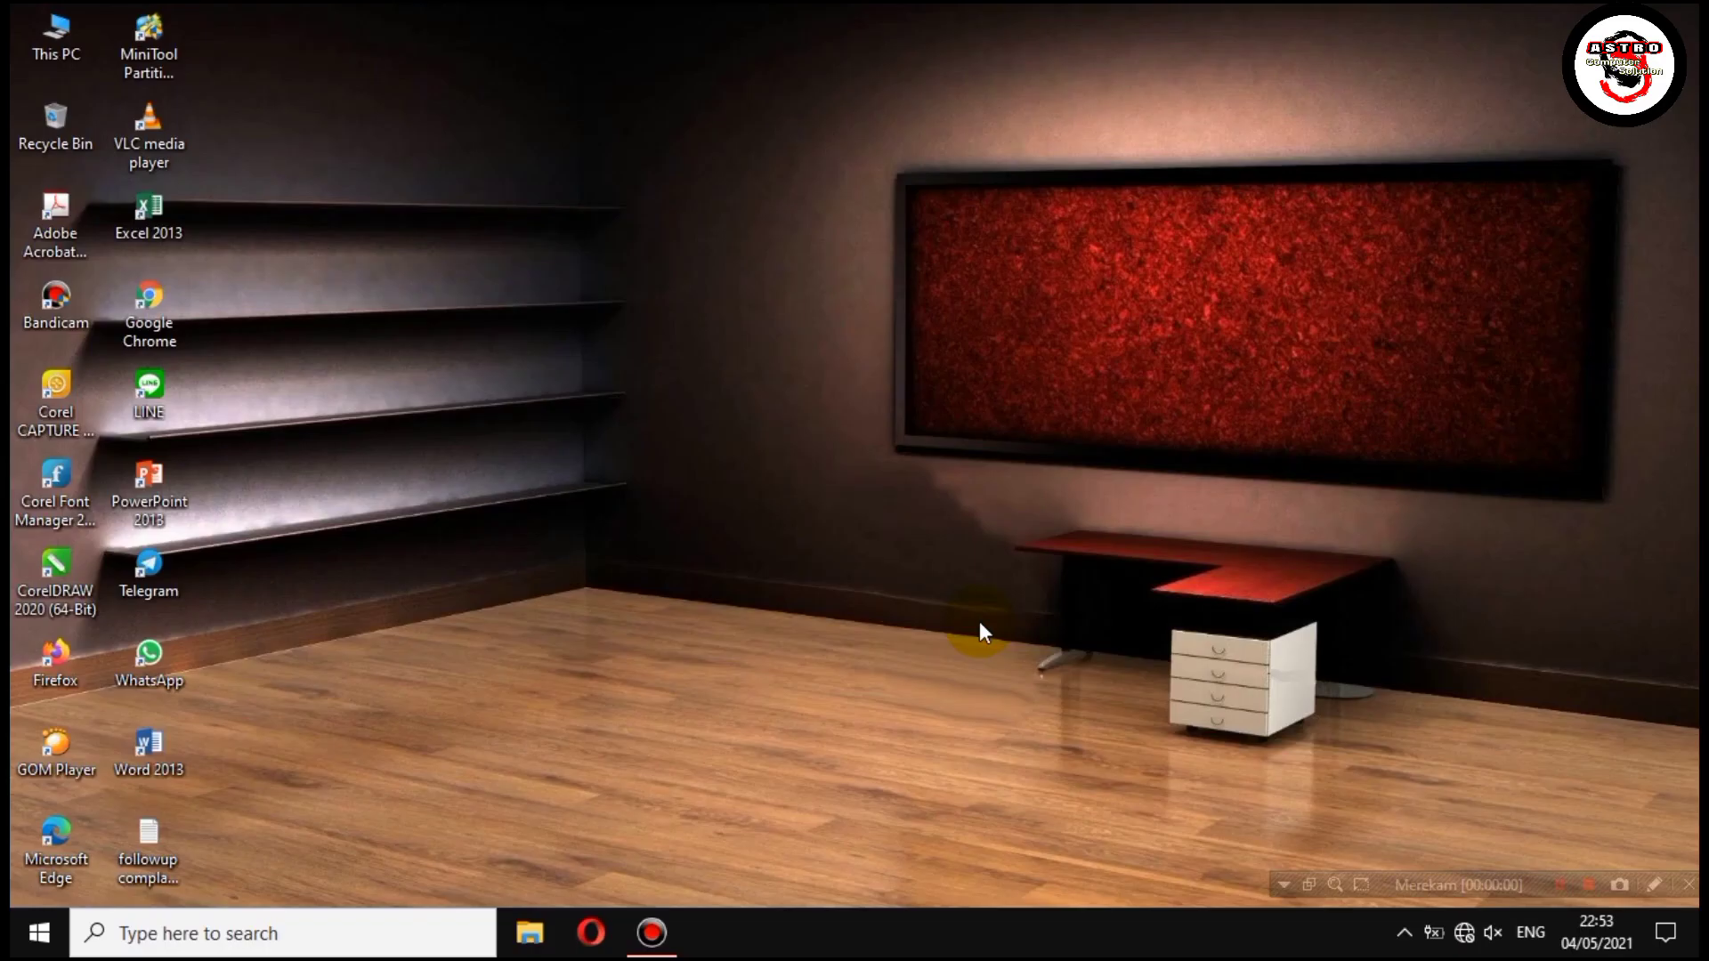
Refresh the desktop and mount the Microsoft Office disc image from the Music folder.
right_click(897, 420)
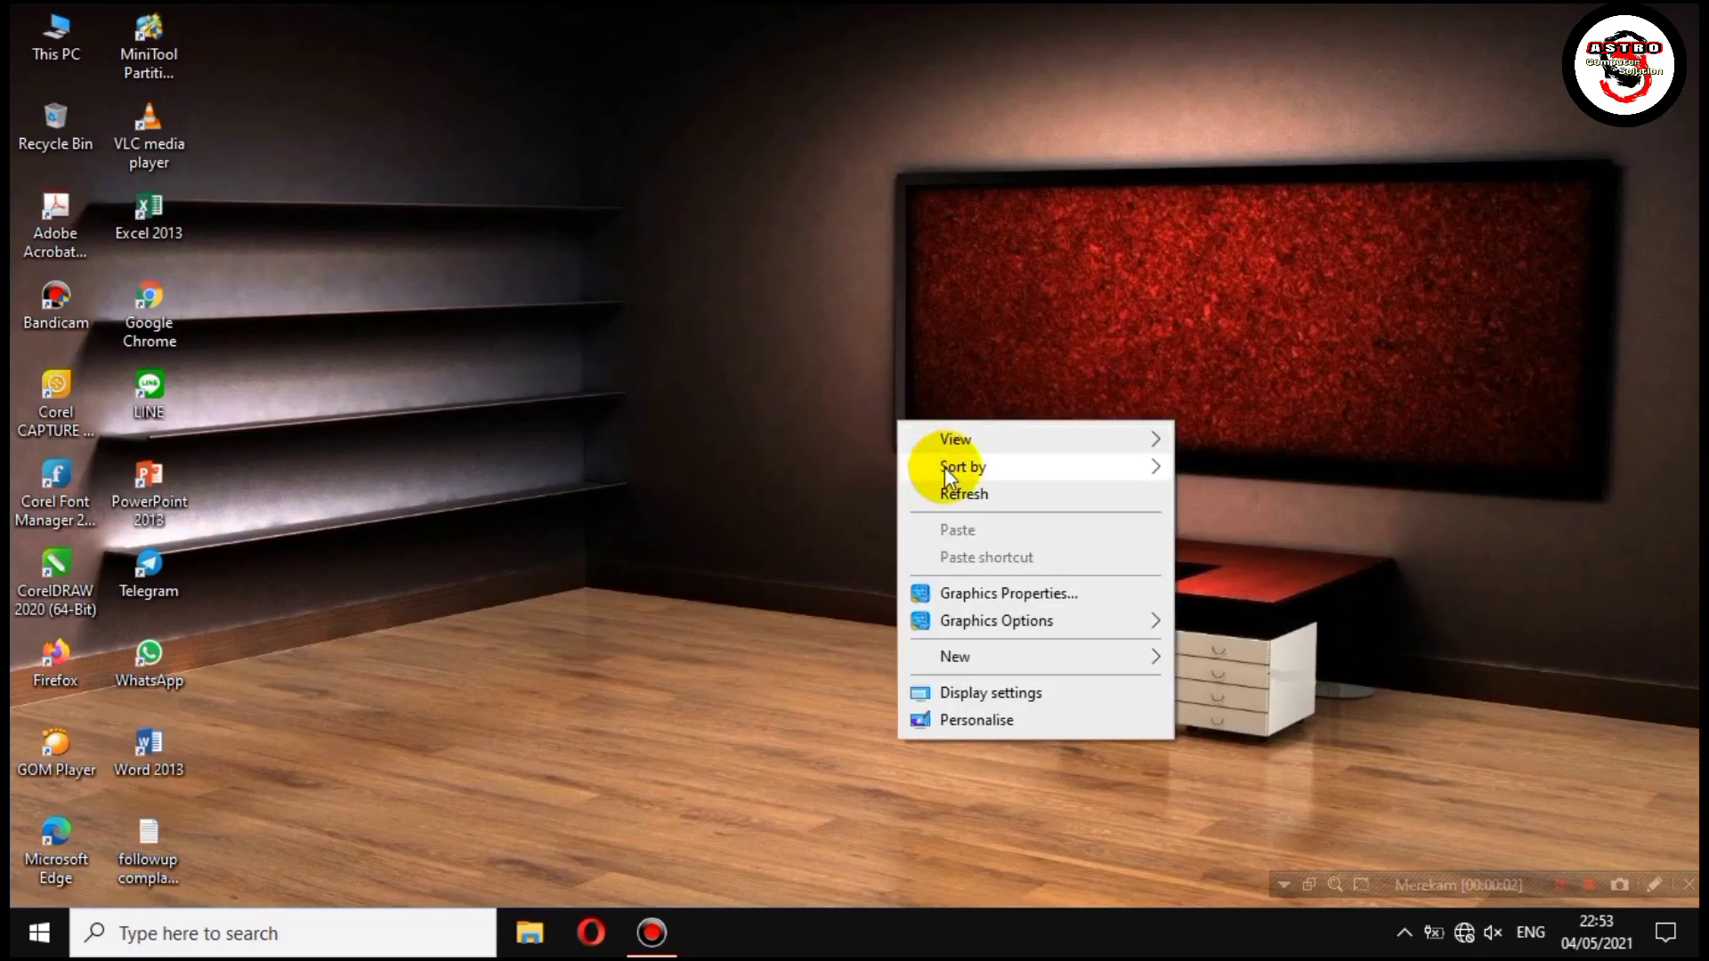
click(948, 485)
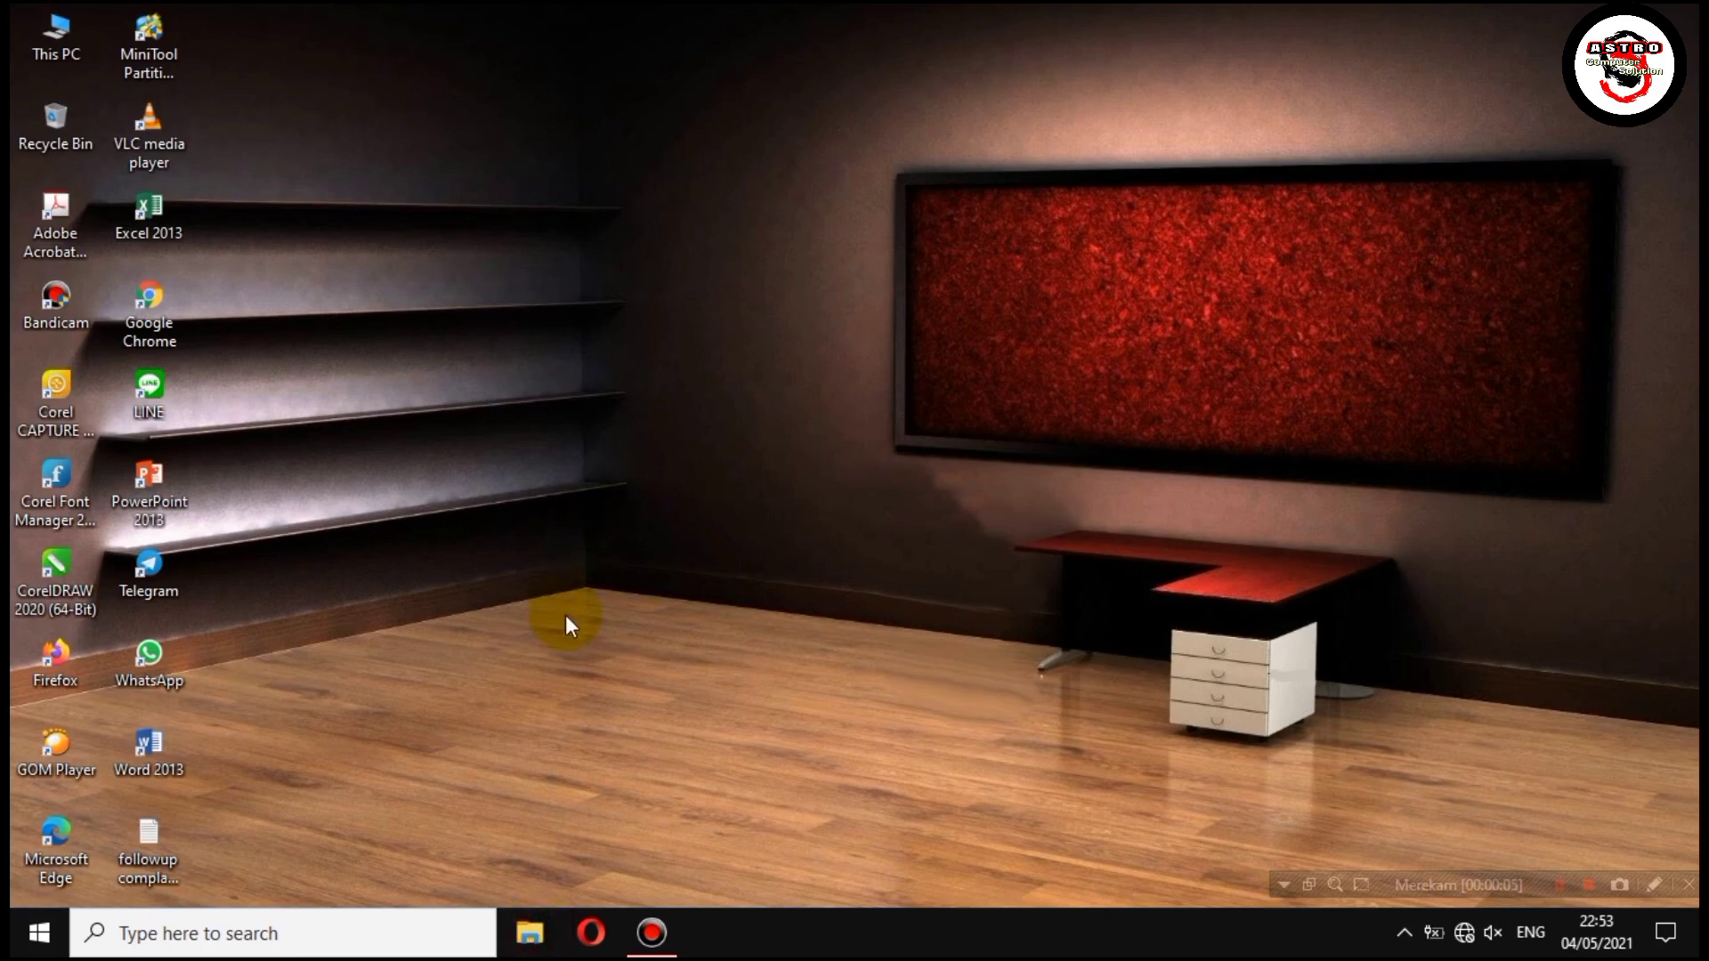
key(super+e)
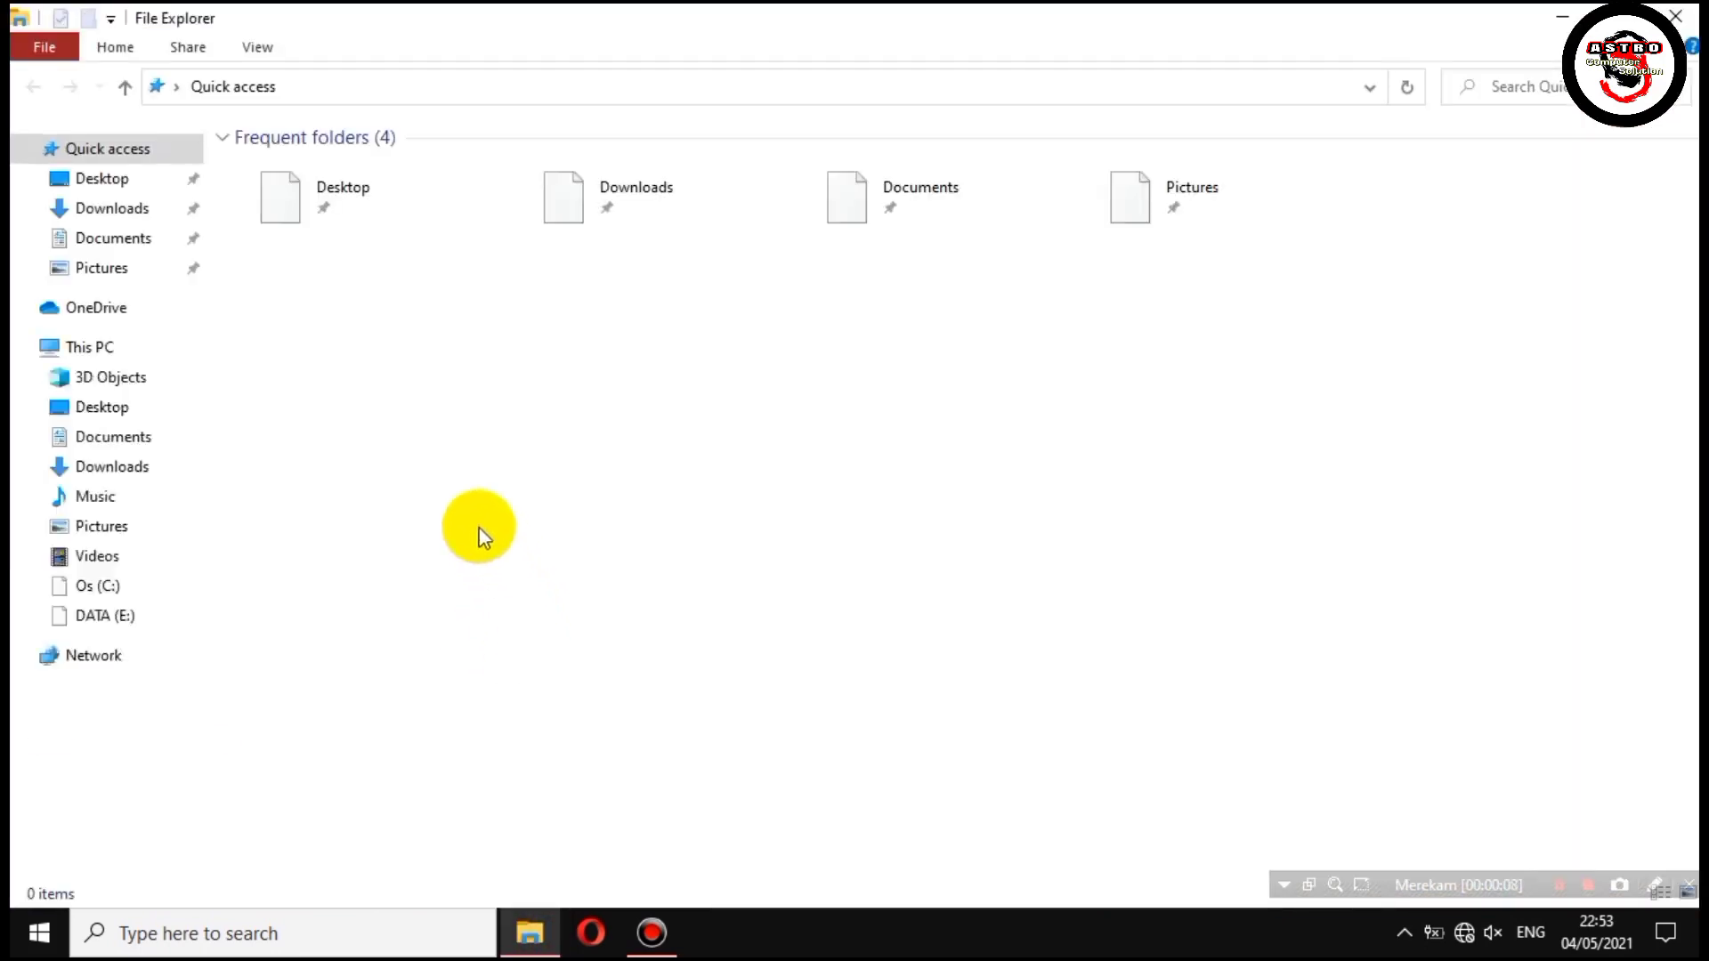
click(99, 496)
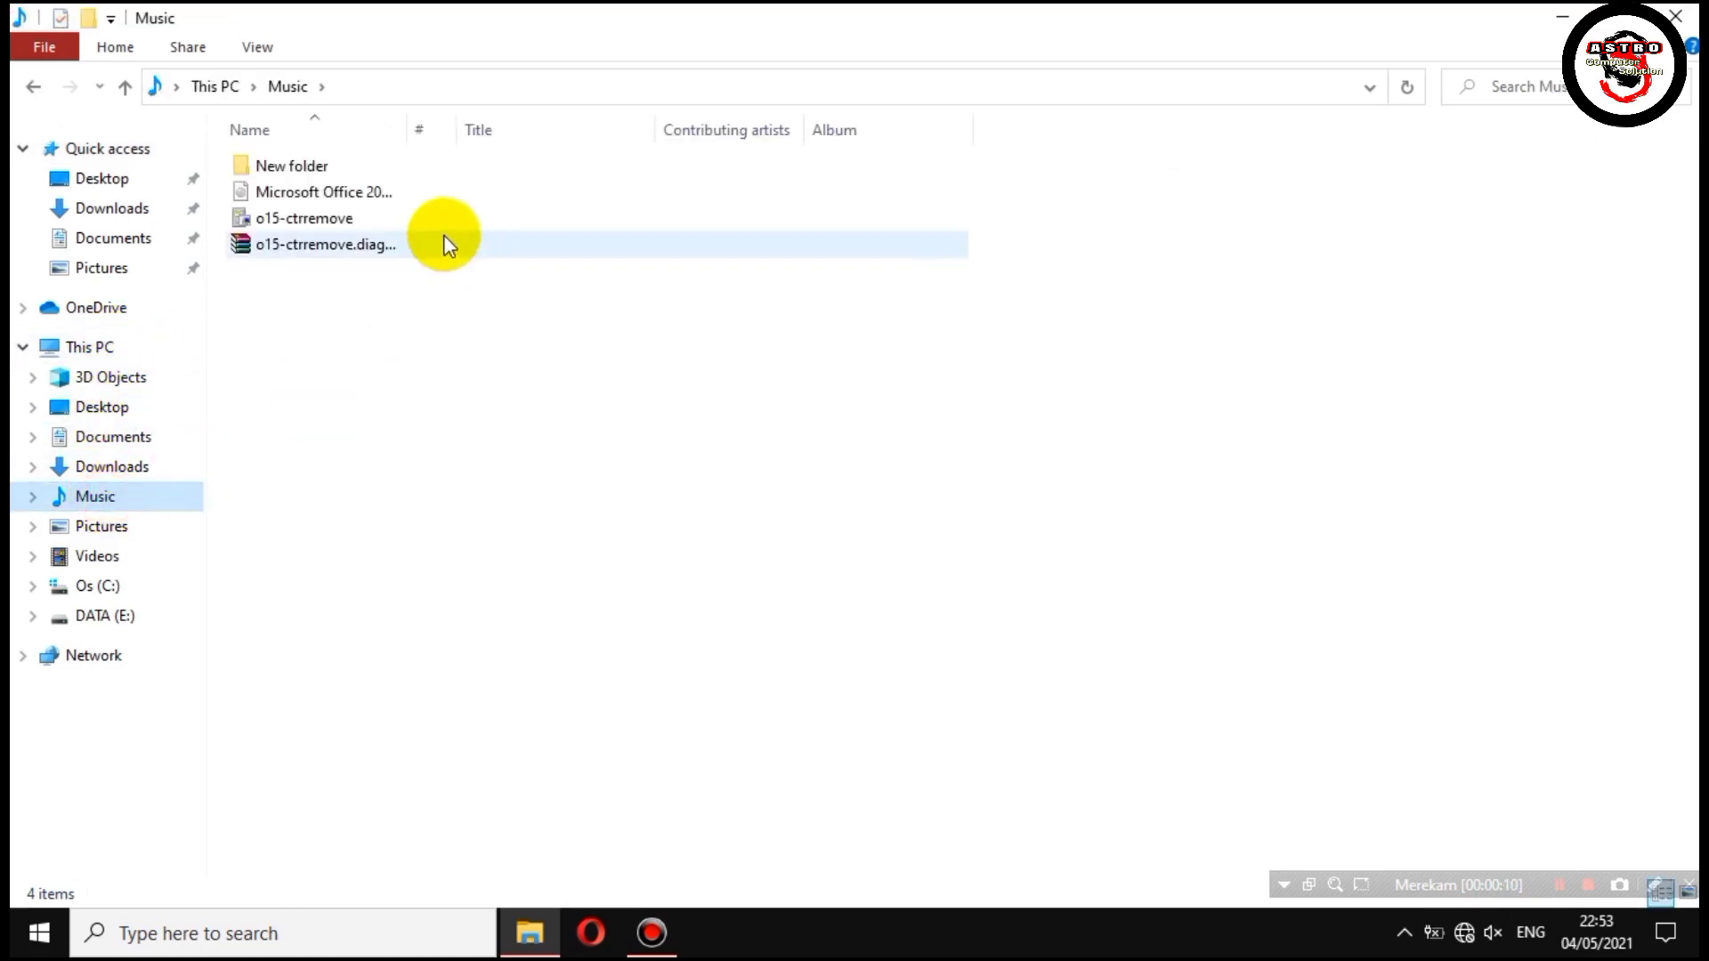
click(307, 192)
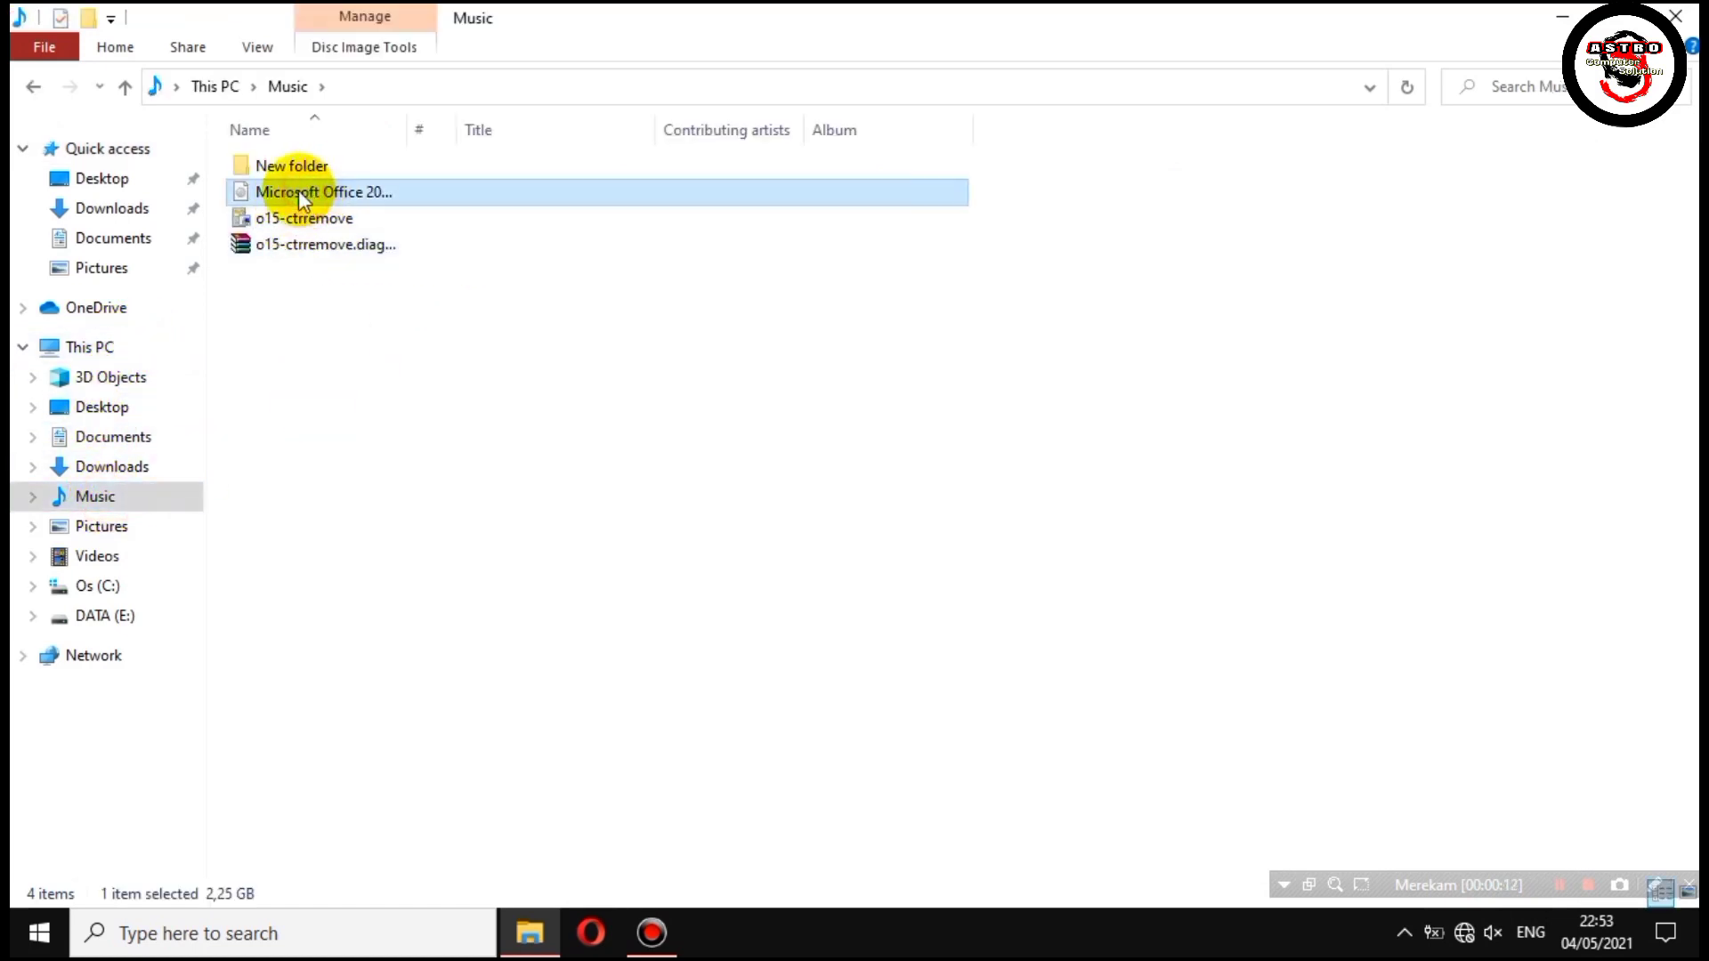
double_click(379, 193)
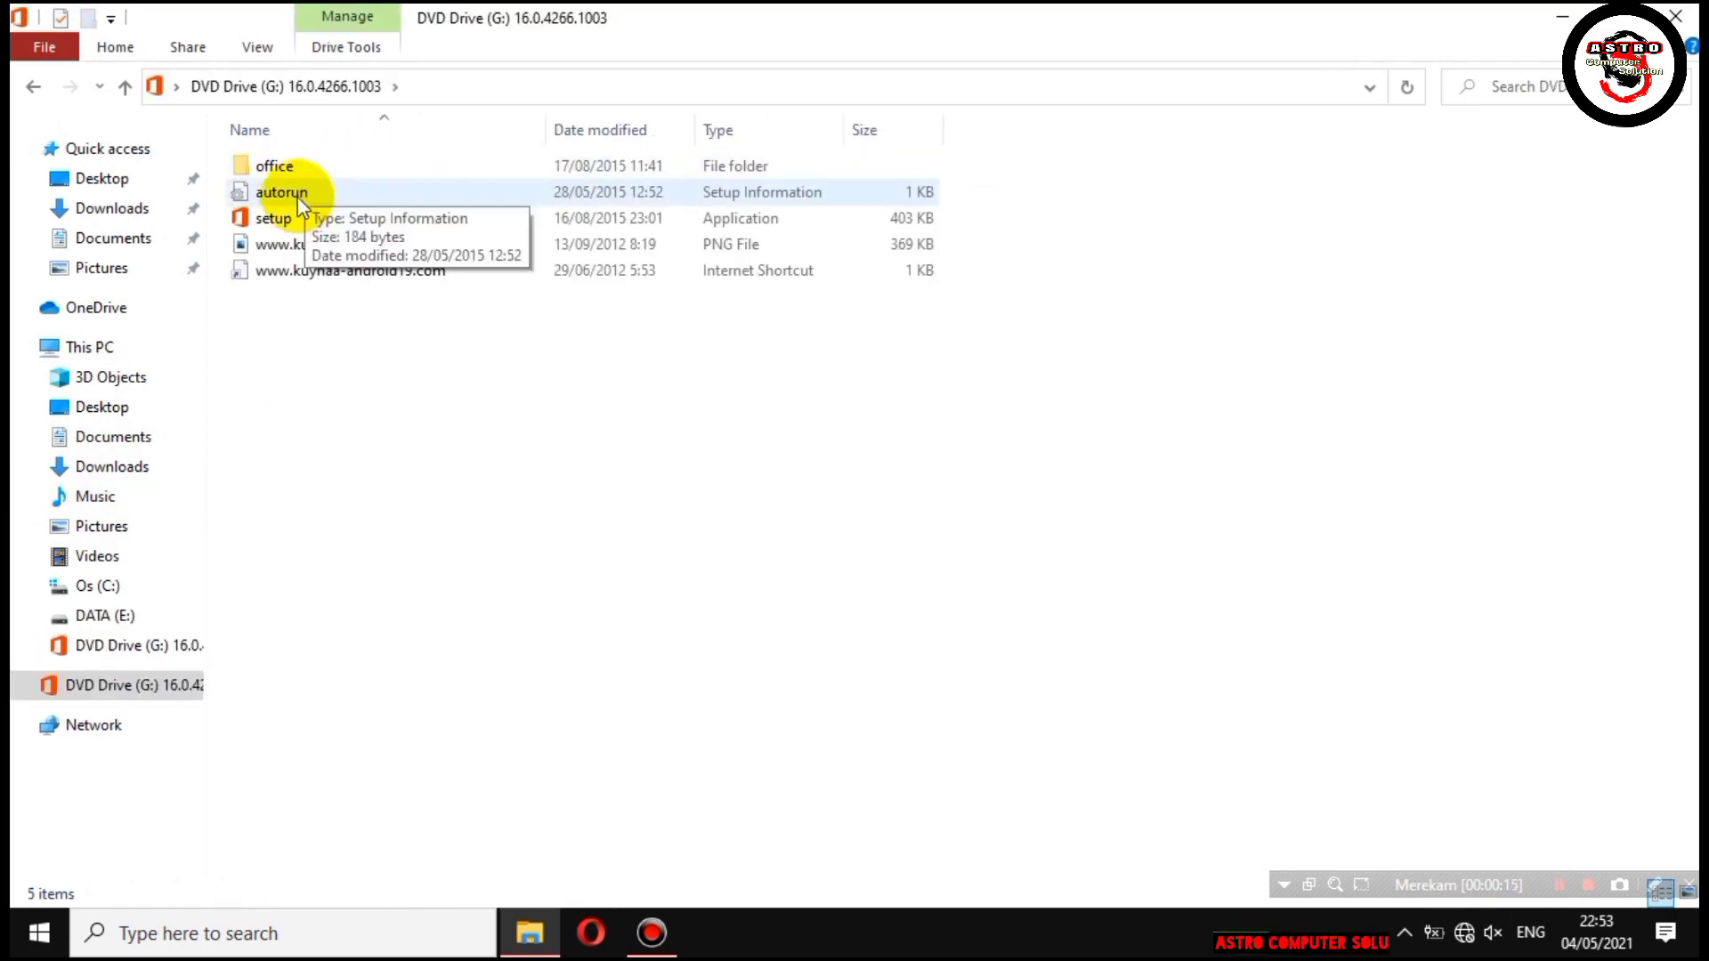
Run the Office setup application from the mounted DVD drive and close the folder window.
click(286, 218)
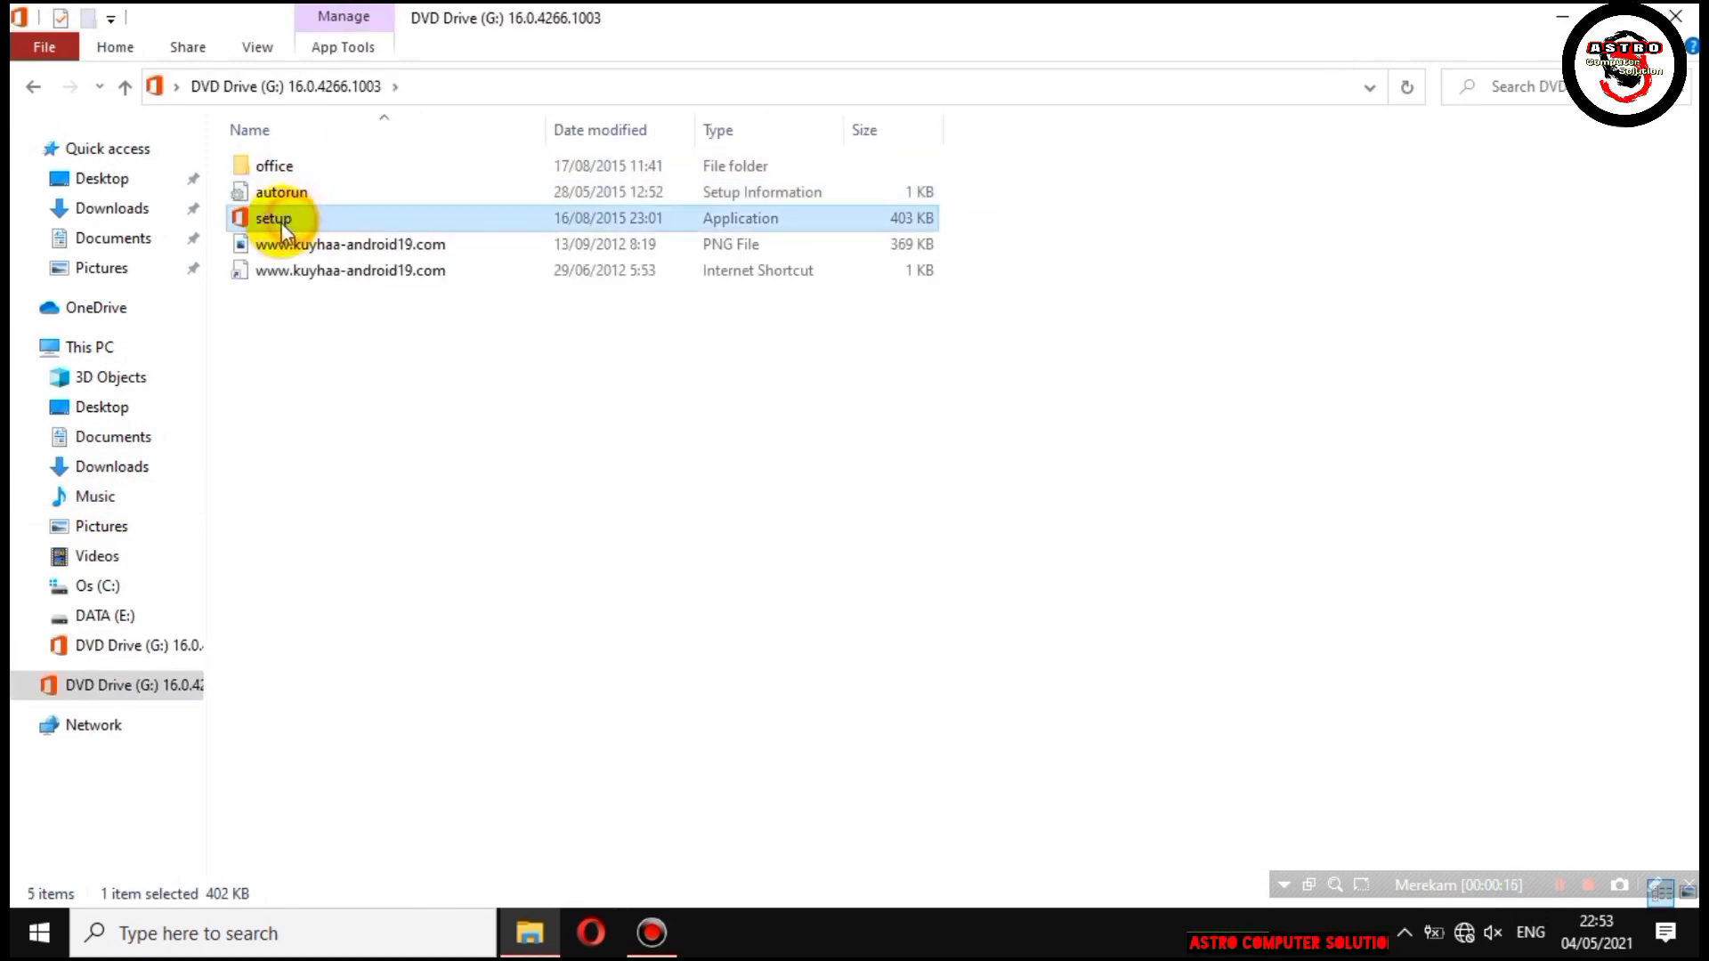
double_click(383, 219)
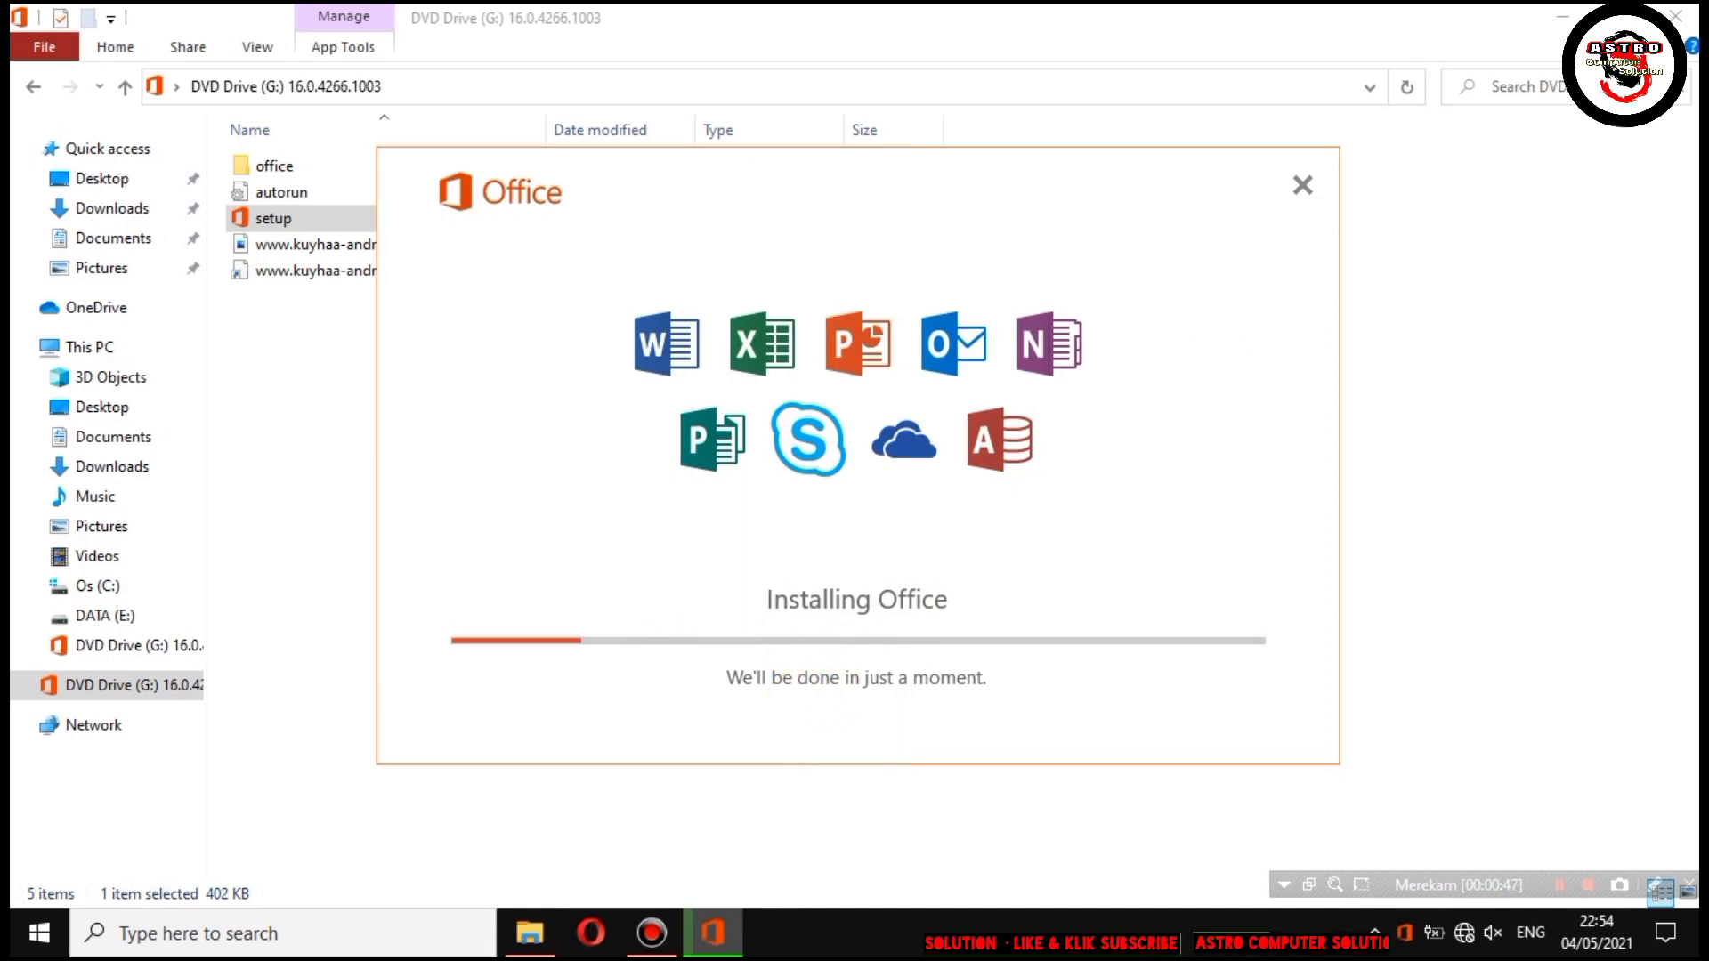
click(1676, 16)
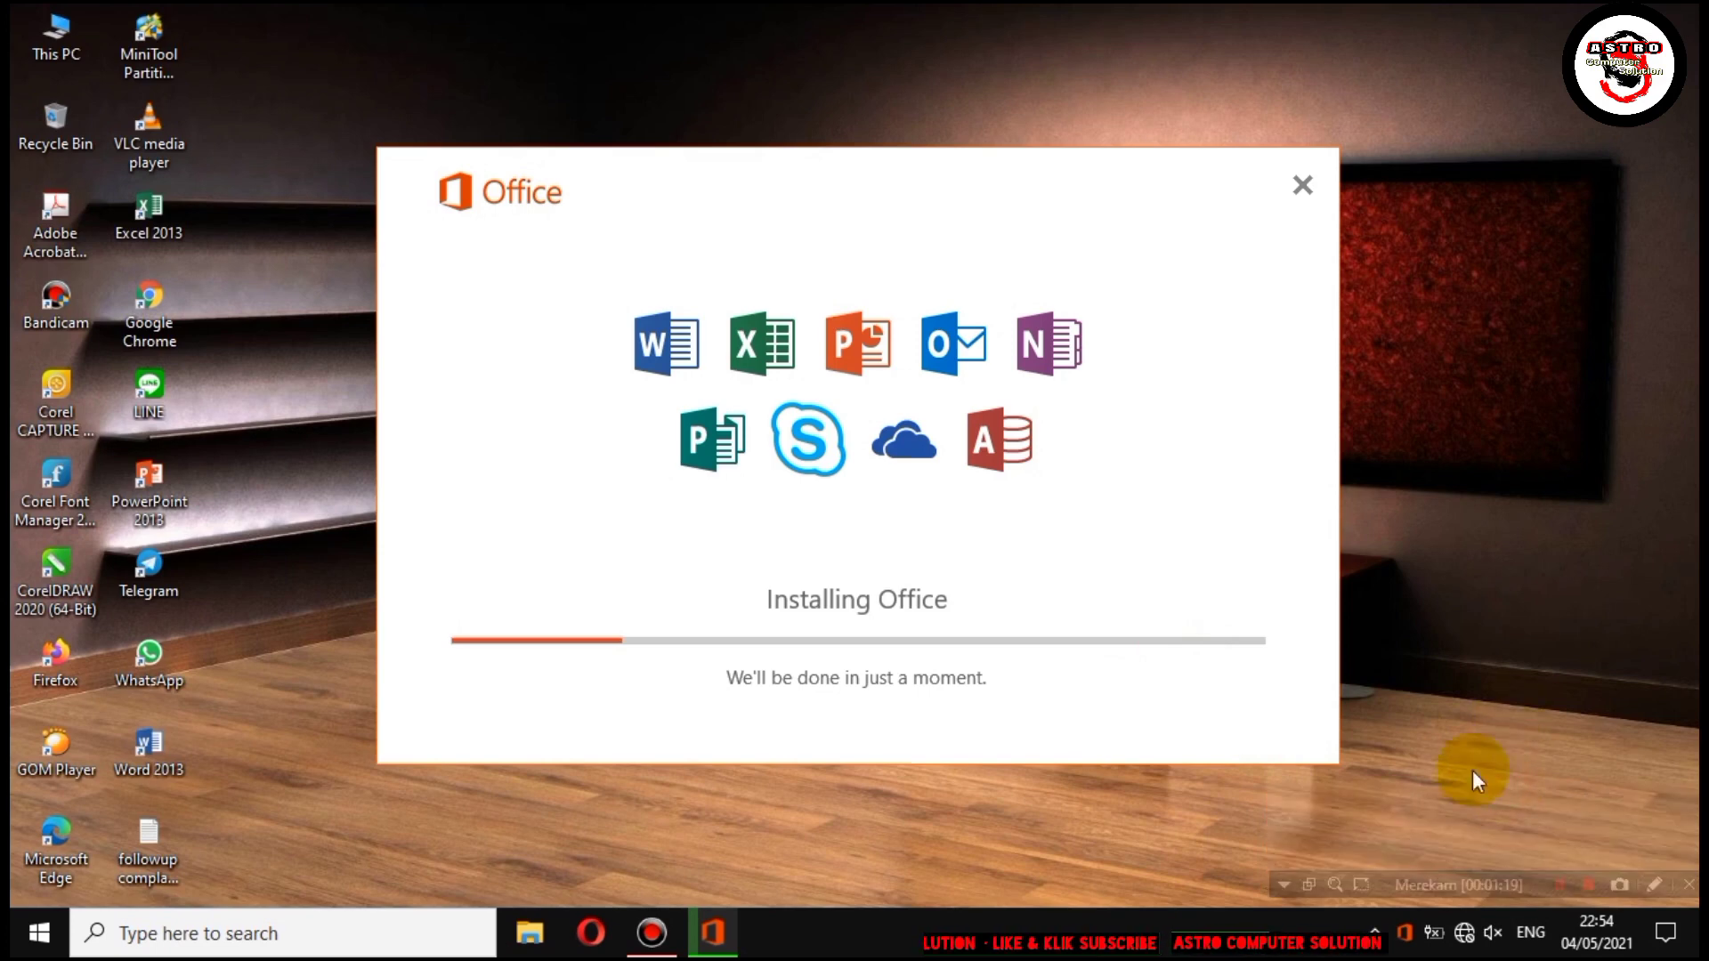
Check the progress of the background Office installation, refresh the desktop and dismiss the progress notification.
click(1412, 952)
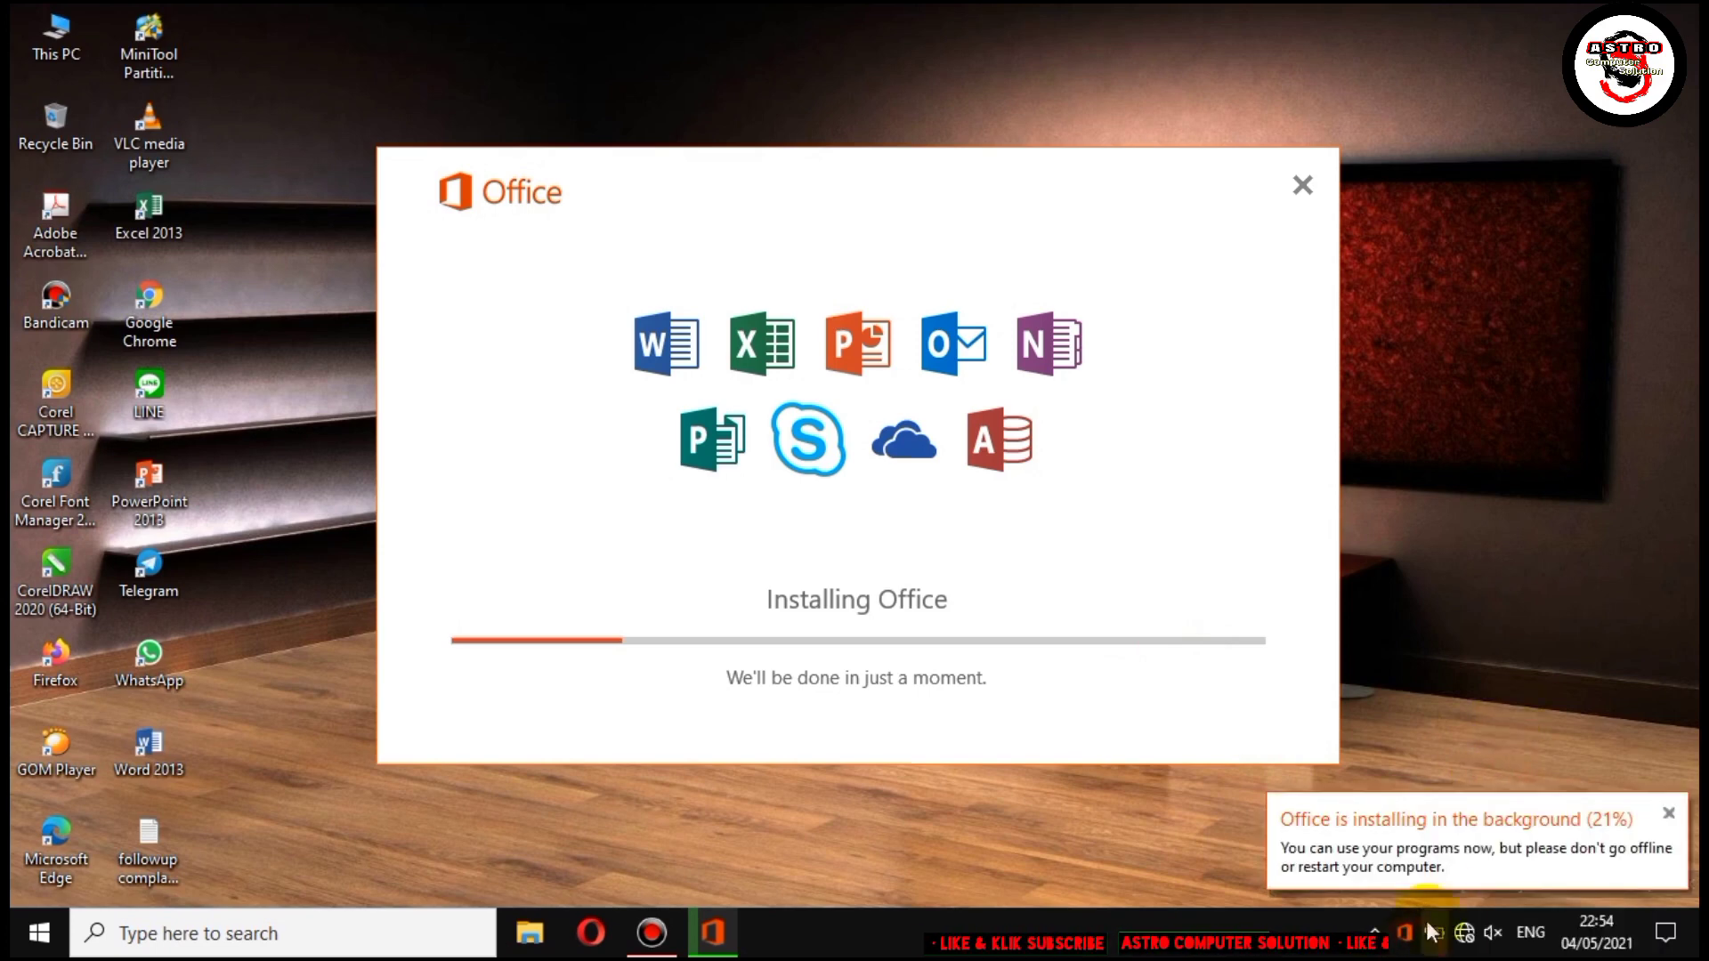
click(1475, 807)
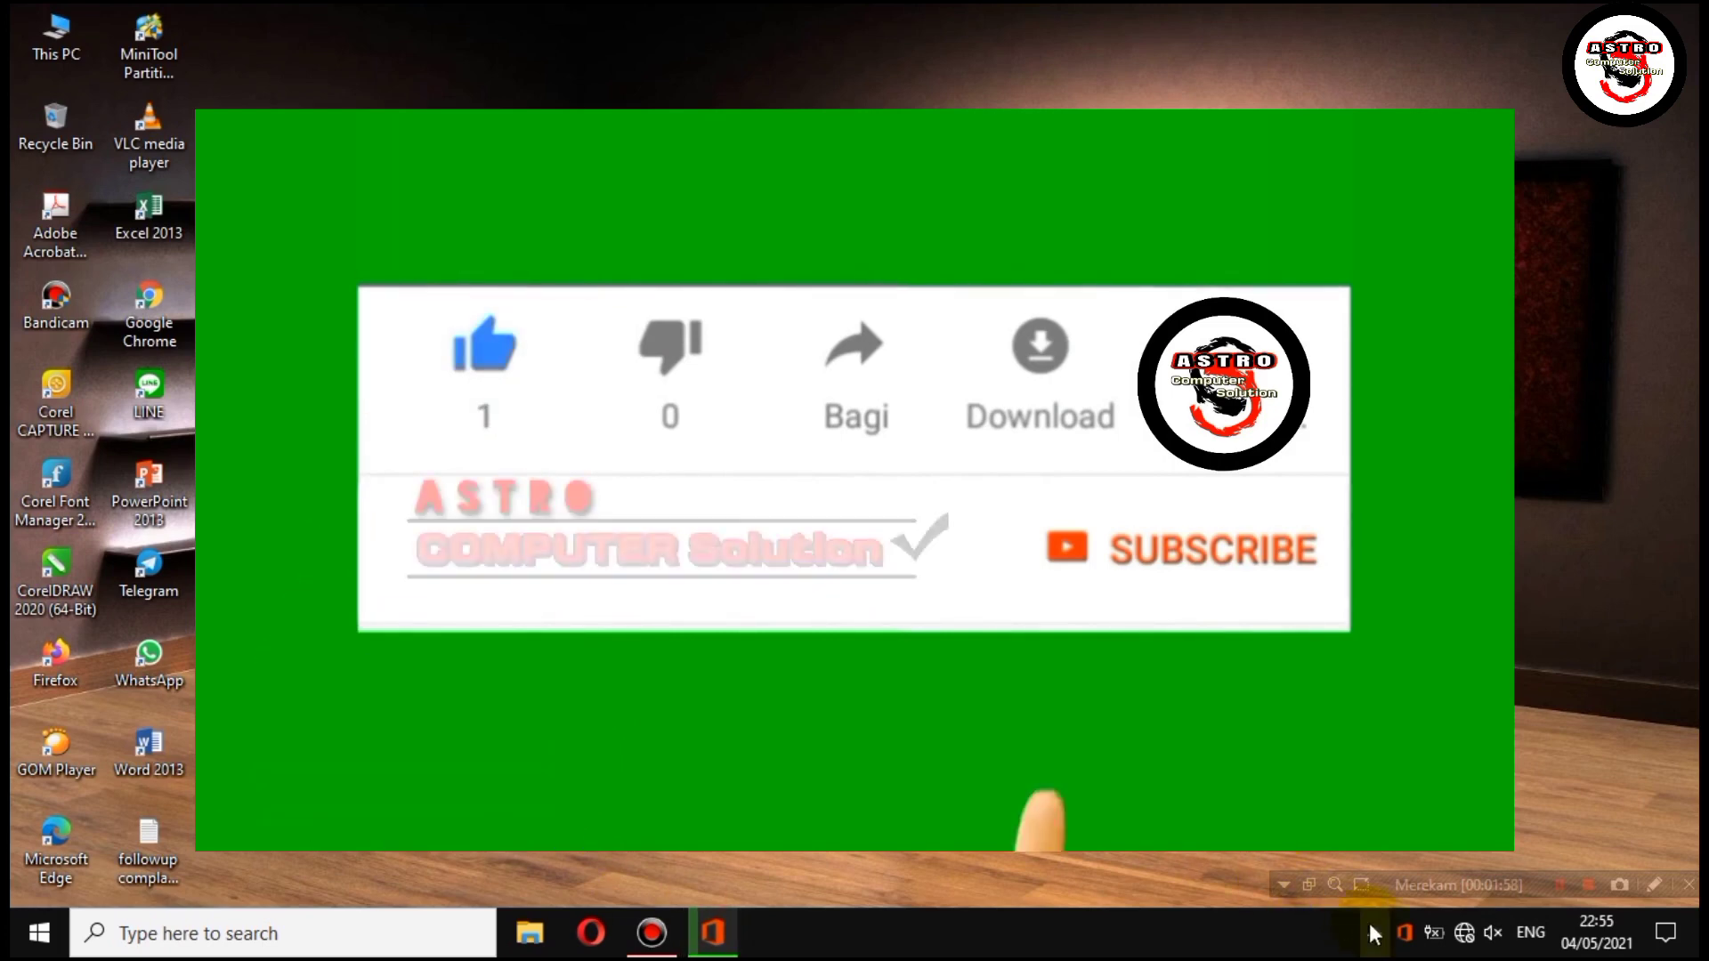
mouse_move(1407, 941)
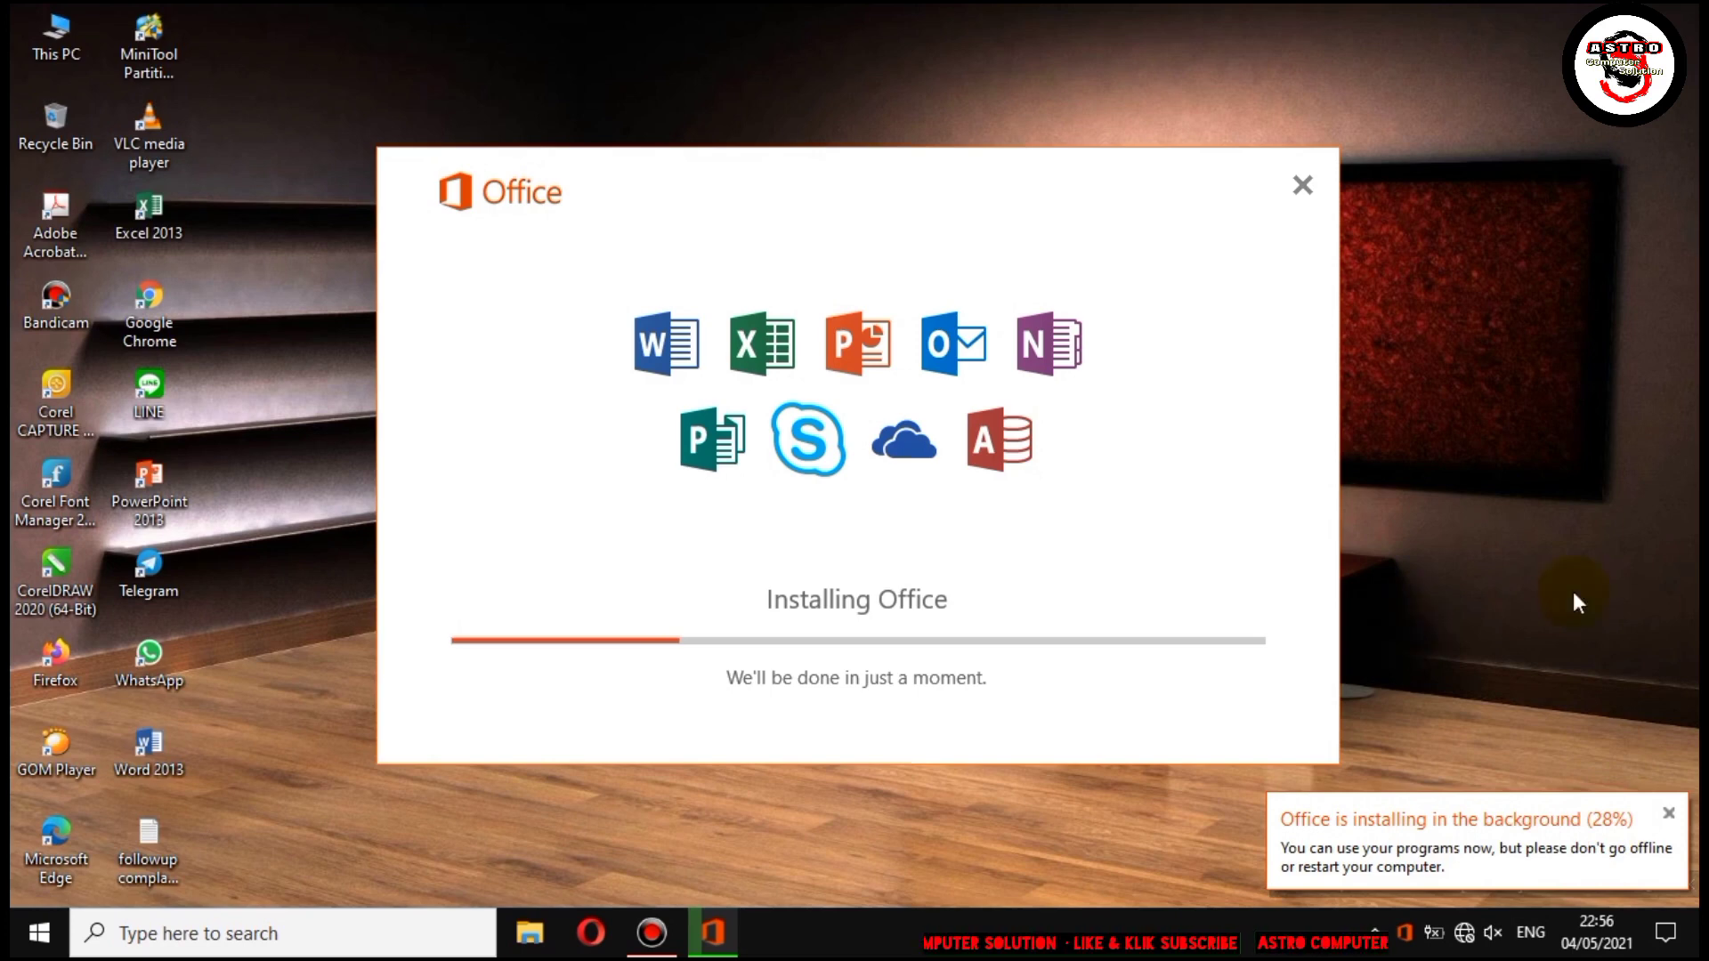
click(1670, 815)
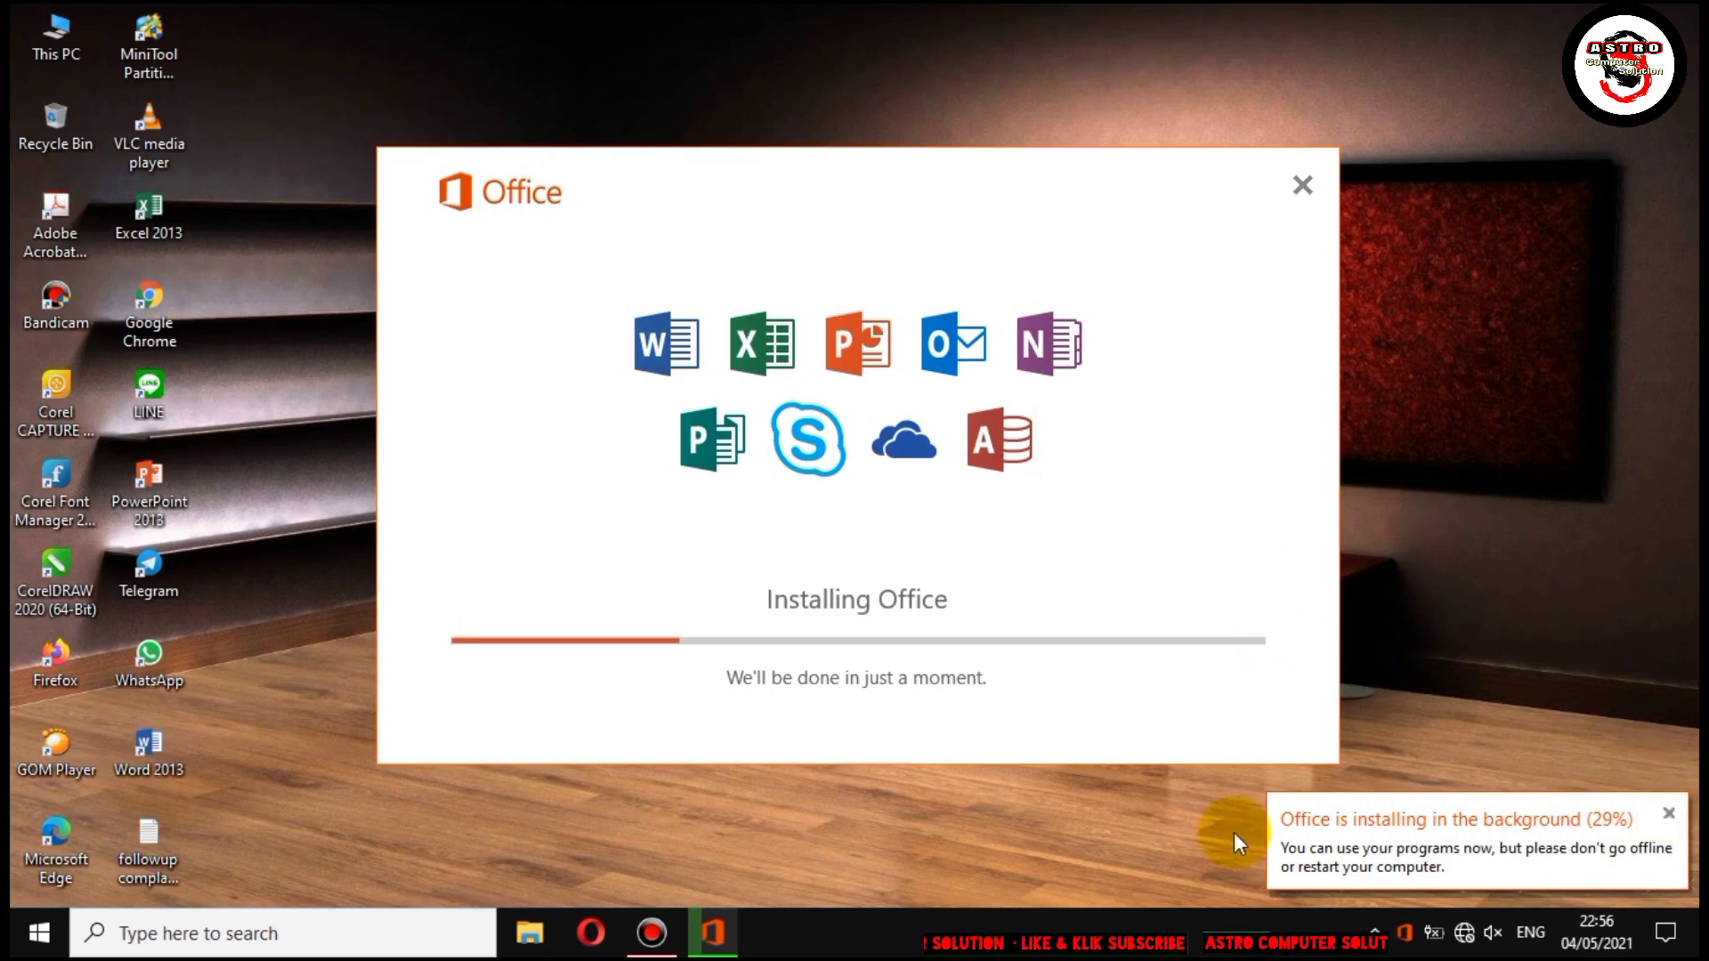
right_click(247, 579)
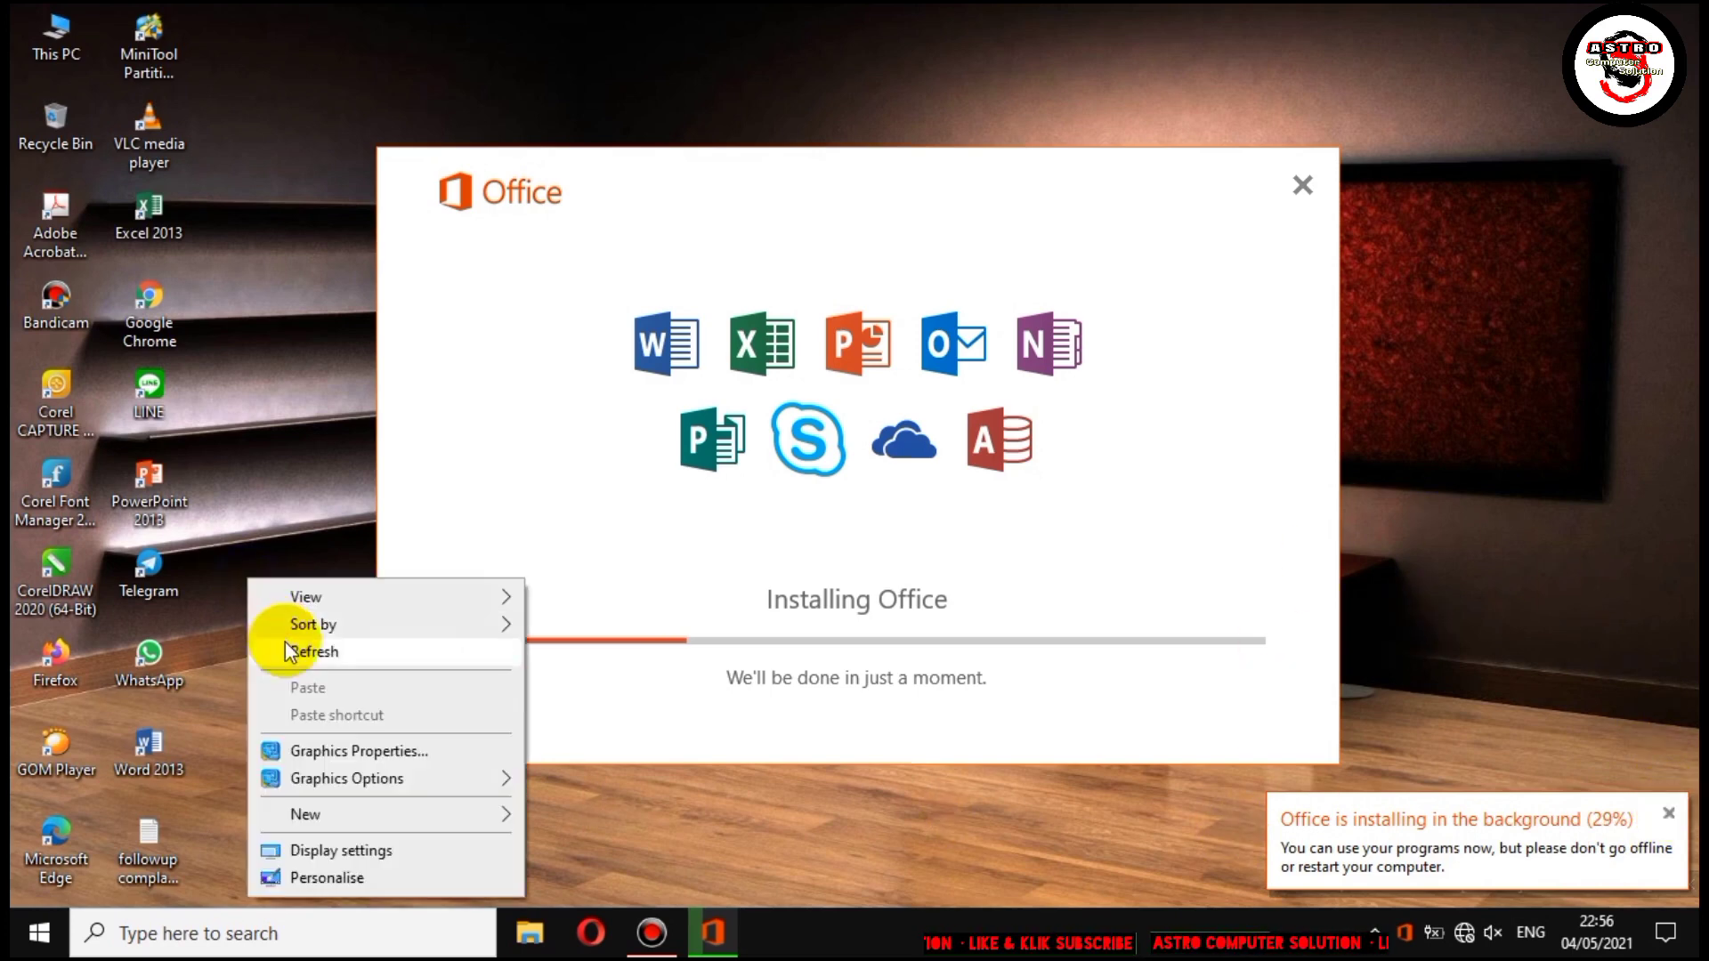
click(284, 643)
click(1322, 852)
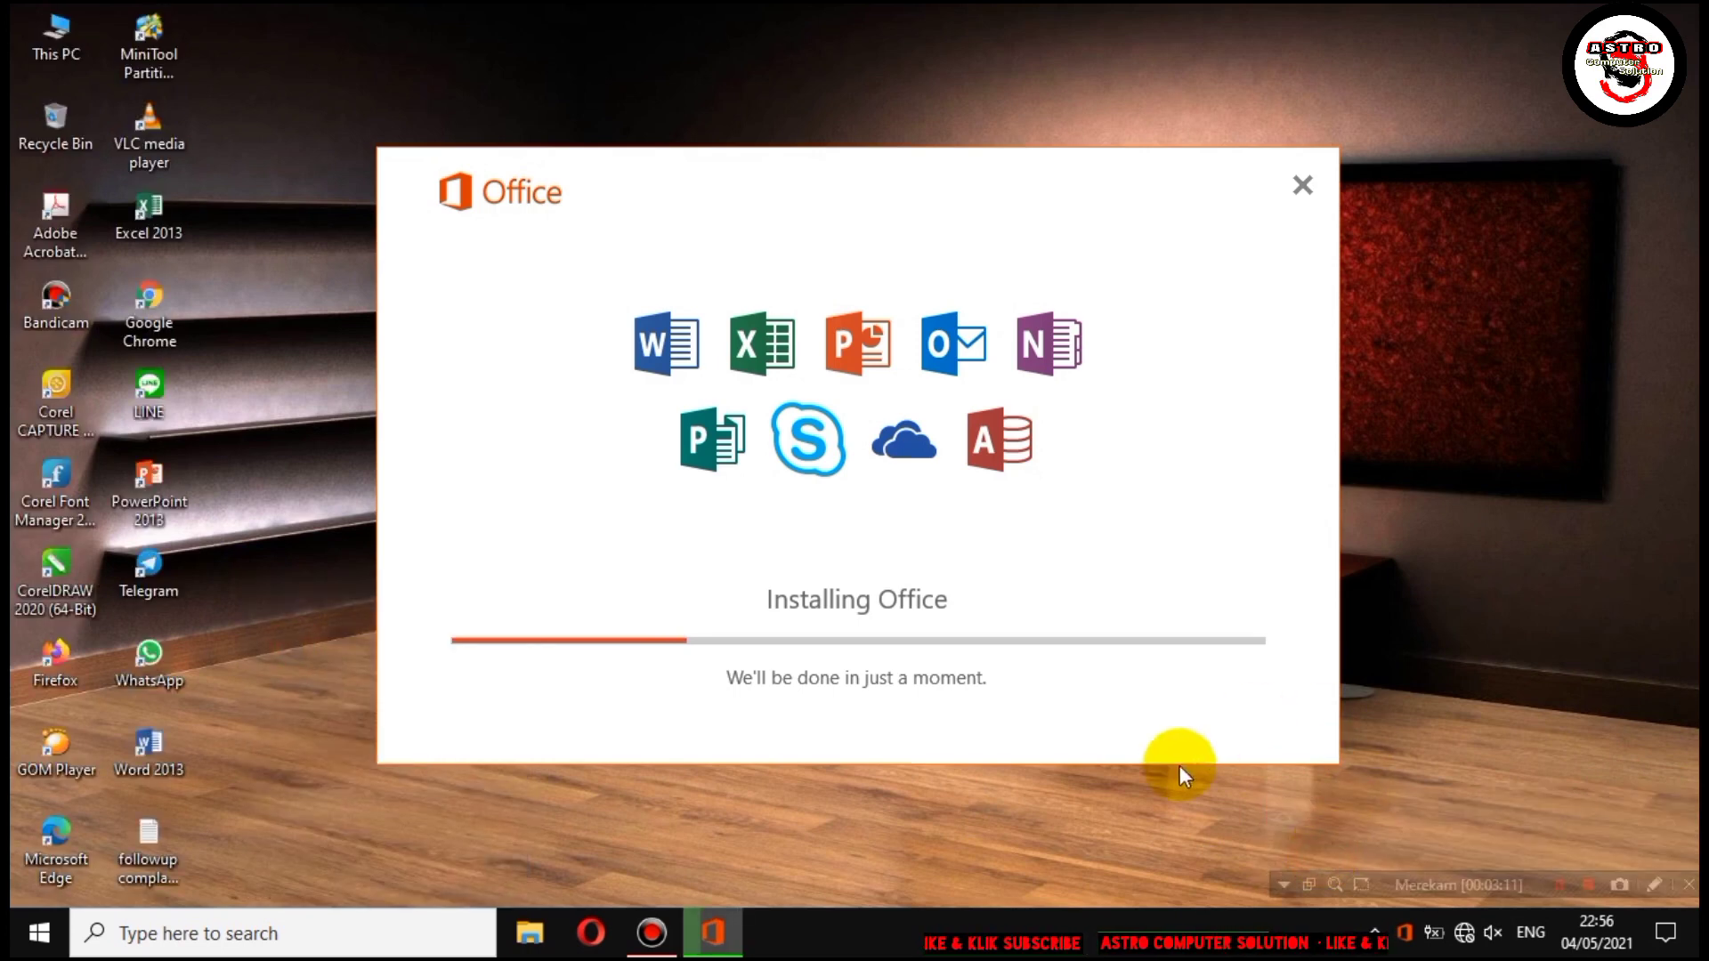